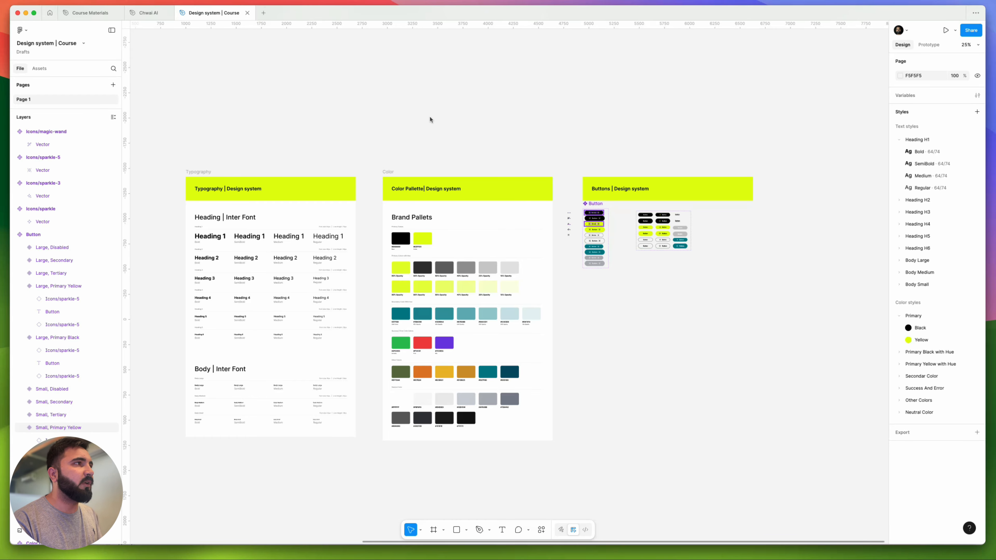
Switch to the Chwai AI file and look through its component sheet, including the Checkbox set, icons, input fields and menu panels.
click(138, 13)
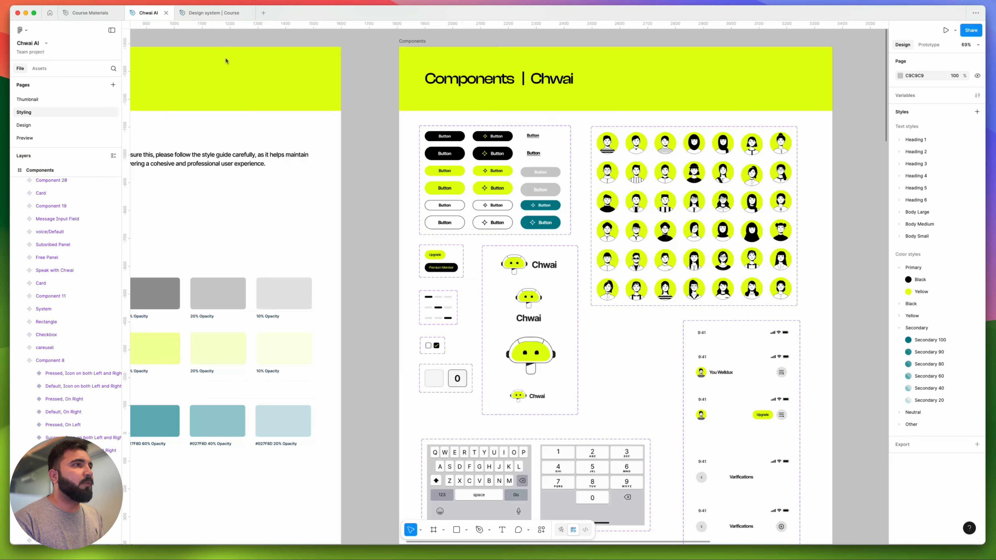
scroll(395, 238, up, 5)
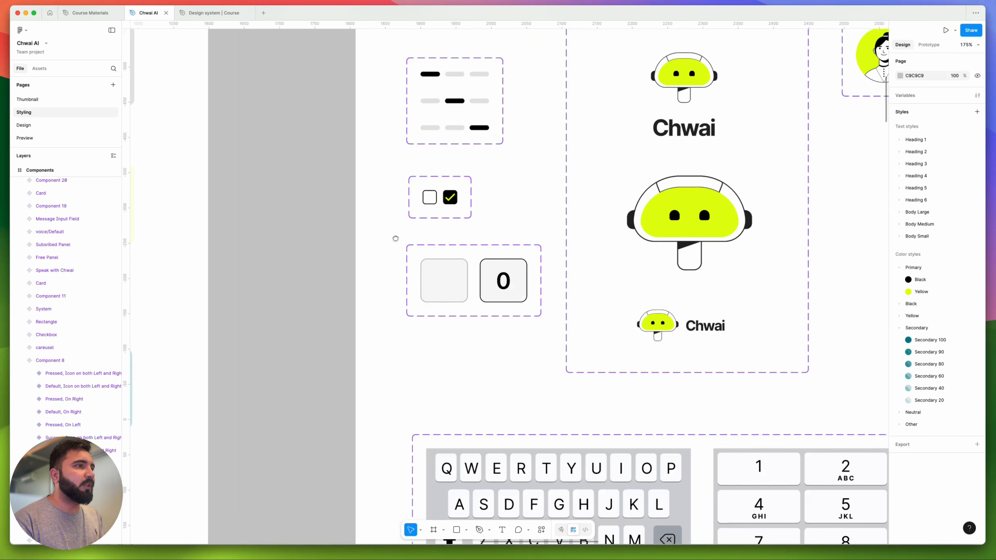
click(439, 196)
scroll(439, 198, down, 5)
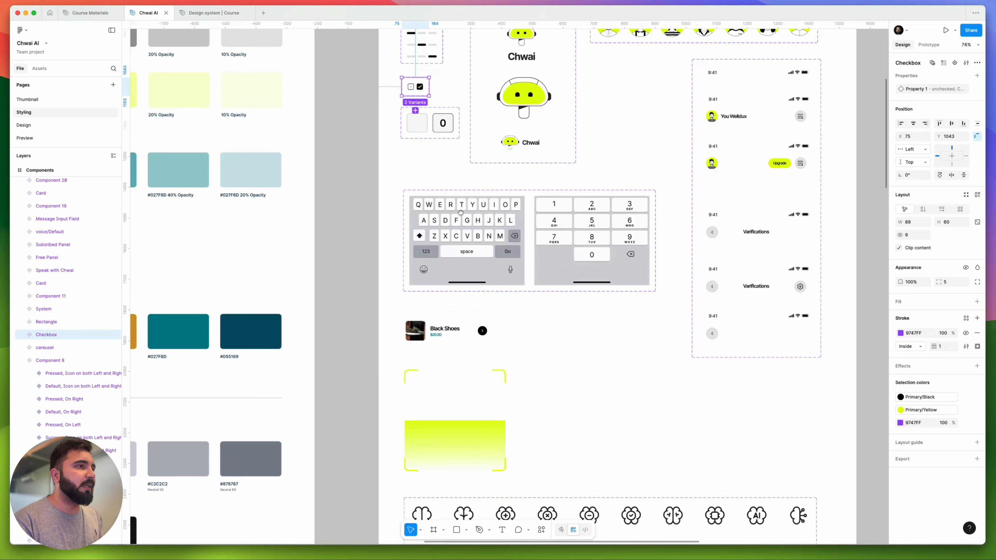
scroll(461, 211, down, 15)
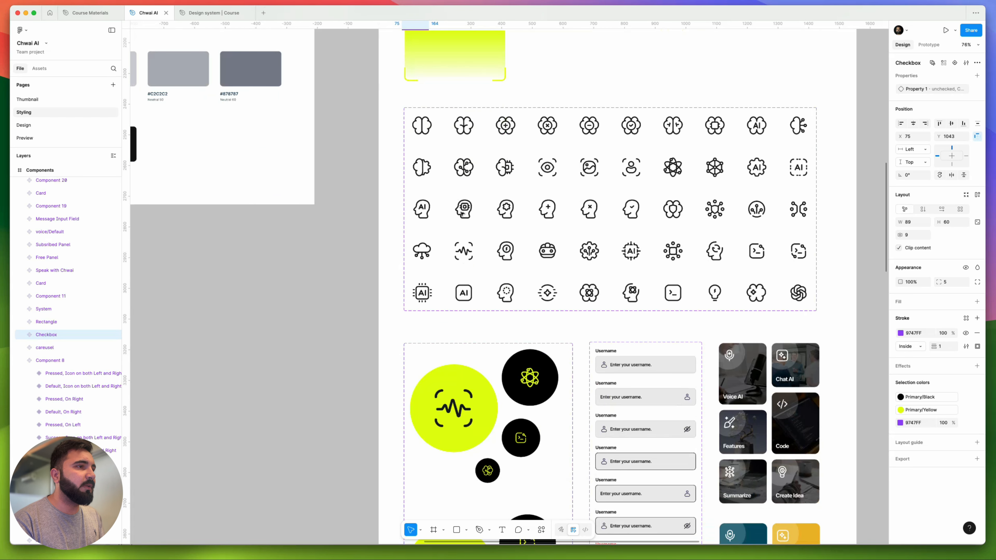
scroll(462, 213, down, 15)
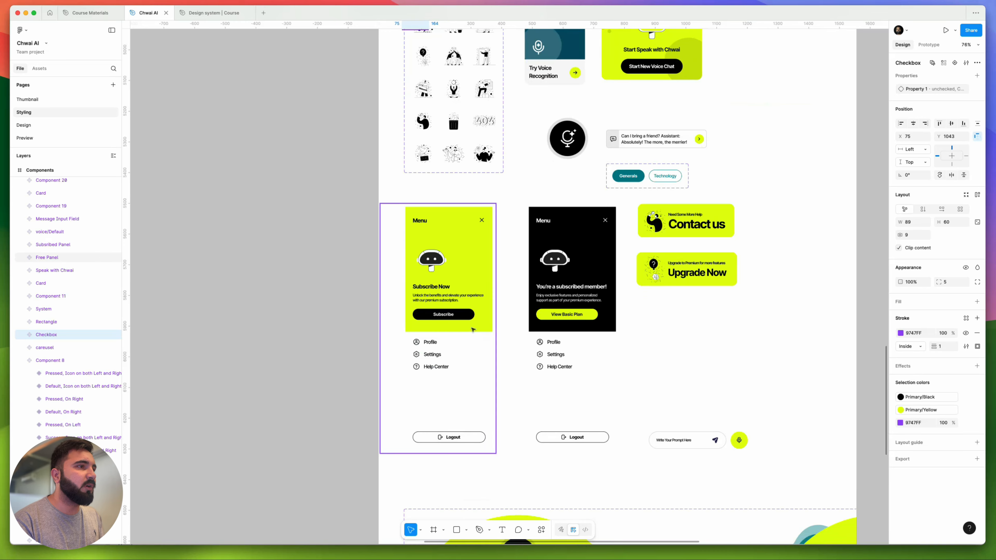
scroll(470, 338, down, 1)
scroll(451, 302, up, 5)
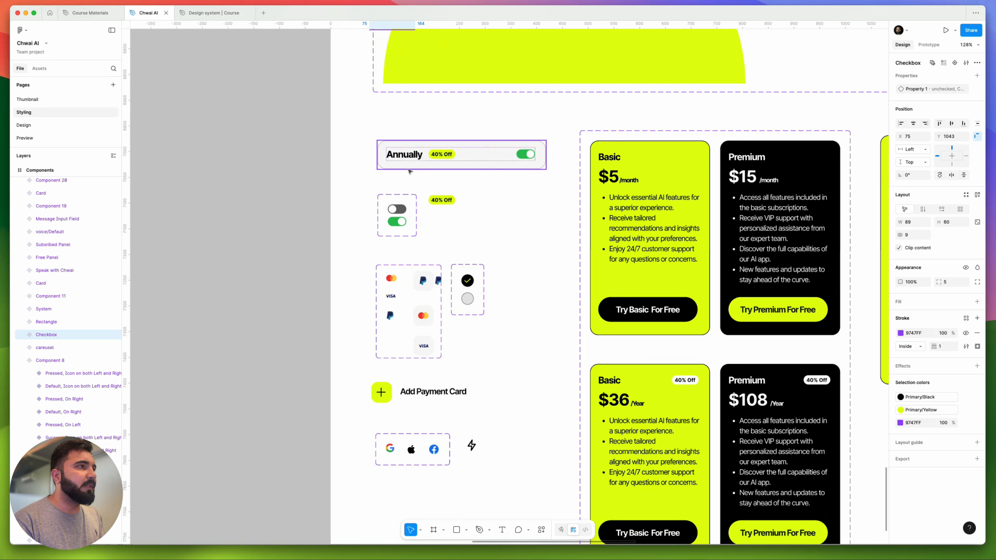
Examine the toggle and round checkbox component sets beside the pricing cards.
click(394, 220)
scroll(372, 260, up, 3)
scroll(376, 257, up, 3)
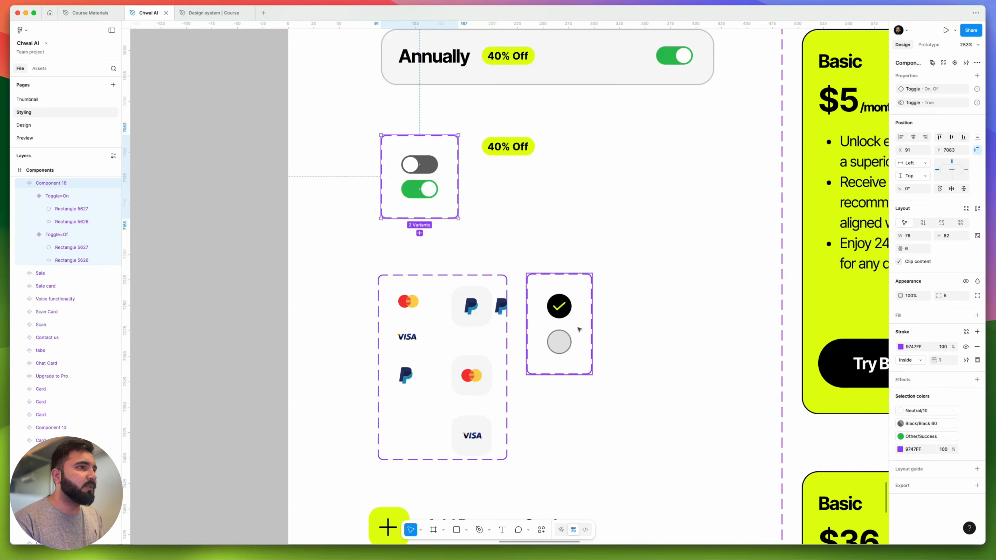
click(559, 297)
scroll(558, 314, down, 10)
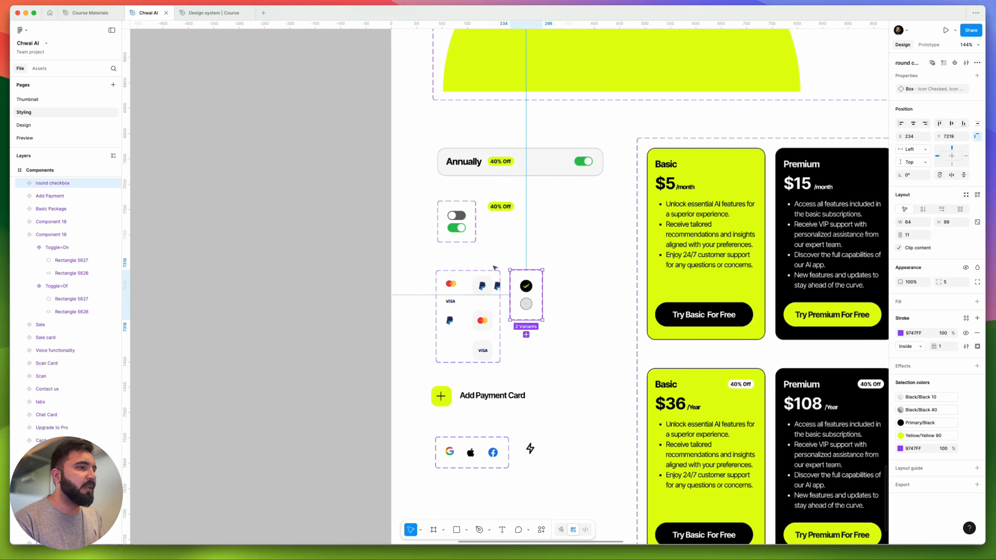
scroll(500, 303, up, 6)
scroll(500, 303, down, 6)
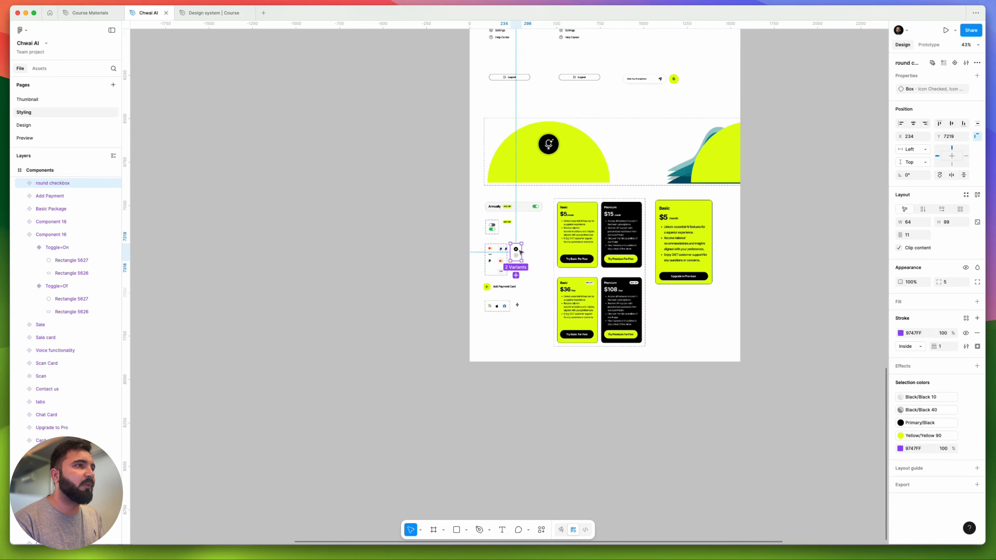
Copy the square Checkbox component set near the top of the component sheet as a PNG.
scroll(510, 275, up, 5)
scroll(521, 252, up, 3)
scroll(520, 252, up, 10)
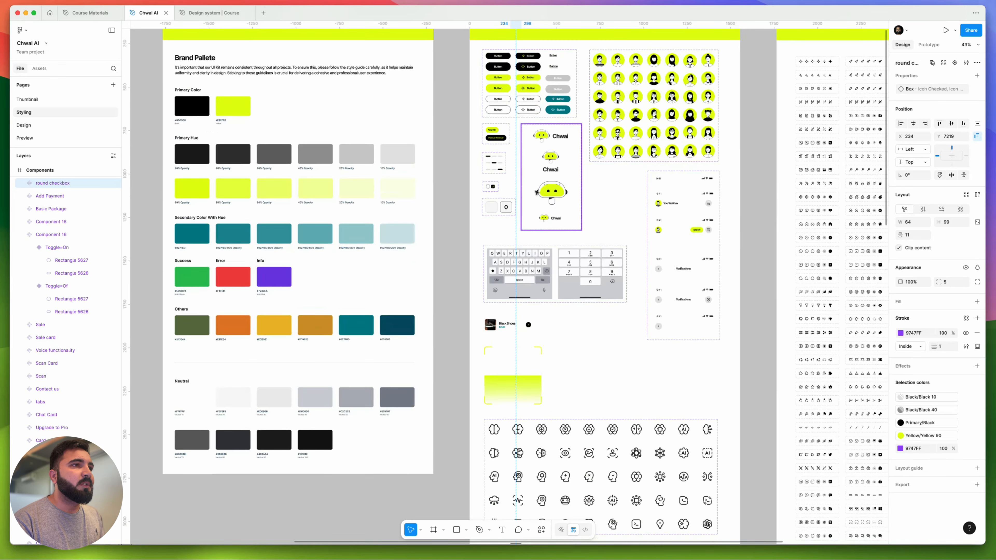
scroll(378, 156, up, 3)
scroll(467, 226, up, 5)
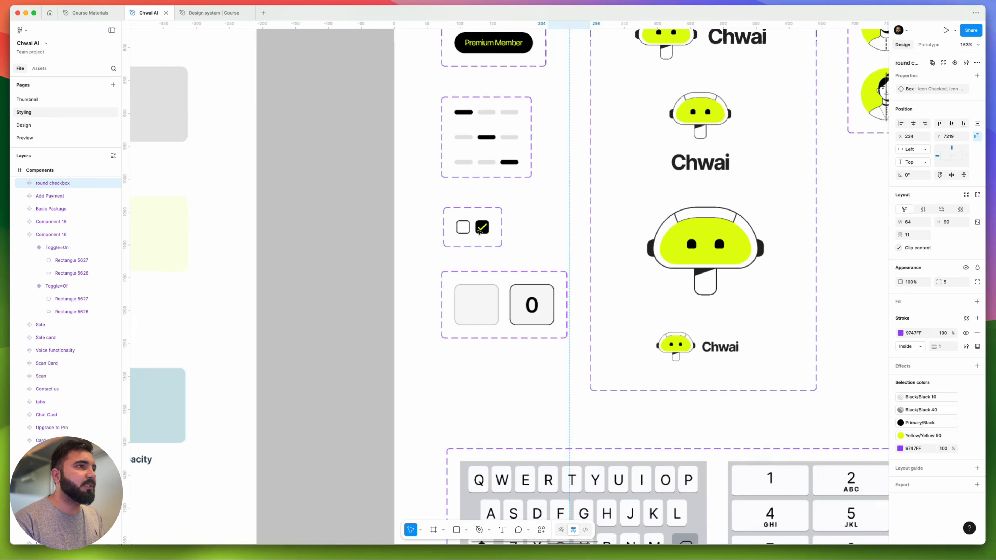
right_click(484, 226)
mouse_move(534, 257)
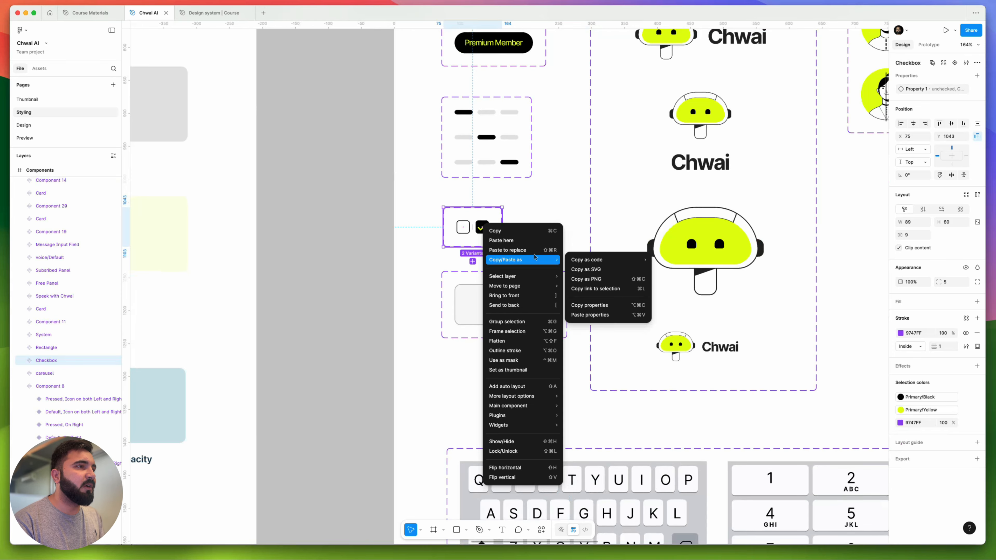
click(585, 279)
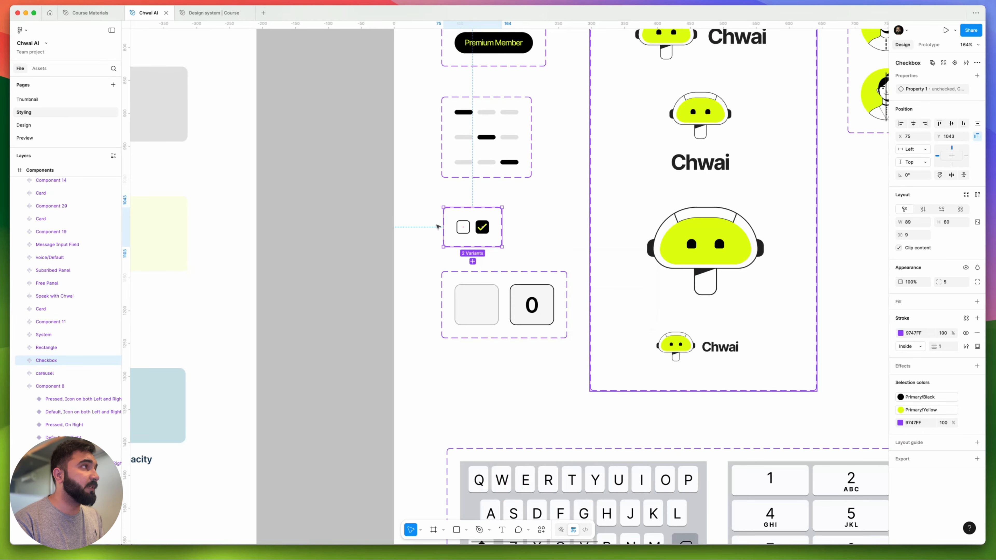
Paste the checkbox image into the Design system | Course file and place it just below the reference buttons image.
click(191, 16)
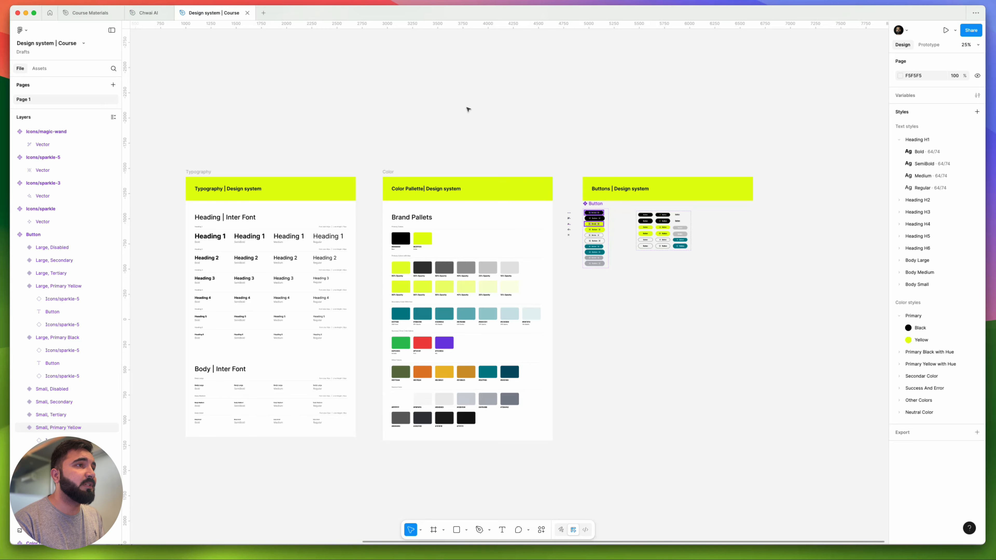
scroll(521, 178, up, 5)
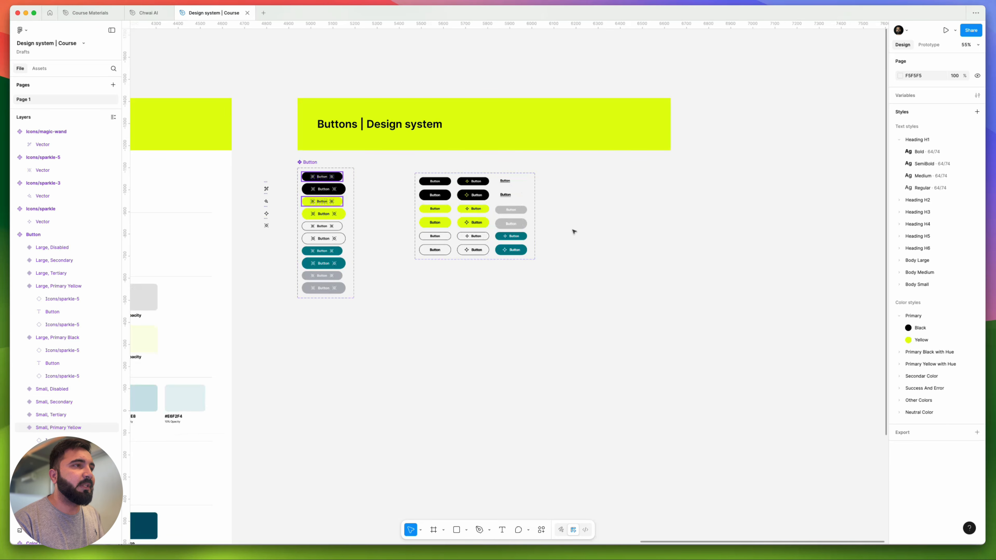
key(super+v)
drag(502, 288, 422, 277)
scroll(438, 231, up, 3)
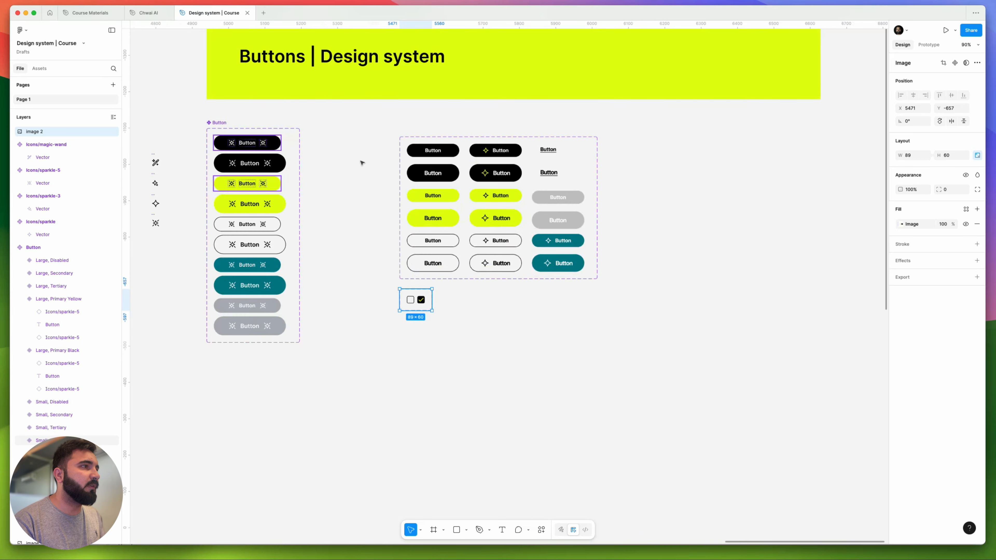
Move the reference buttons and checkbox images together about 266 px to the right, away from the Button component set.
drag(360, 161, 676, 338)
drag(533, 237, 629, 237)
click(478, 220)
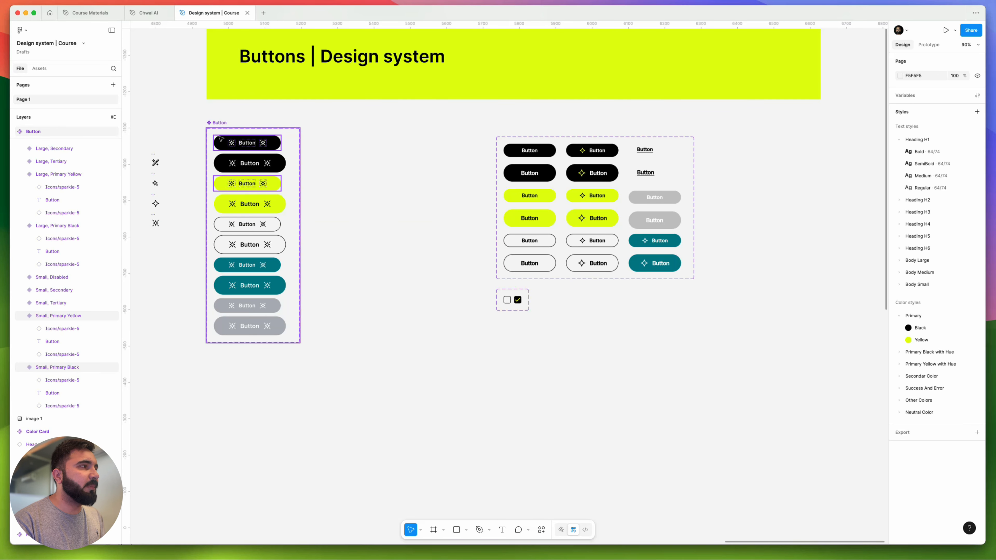
Draw an 18 × 18 frame in the empty space to the left of the checkbox reference image.
click(514, 303)
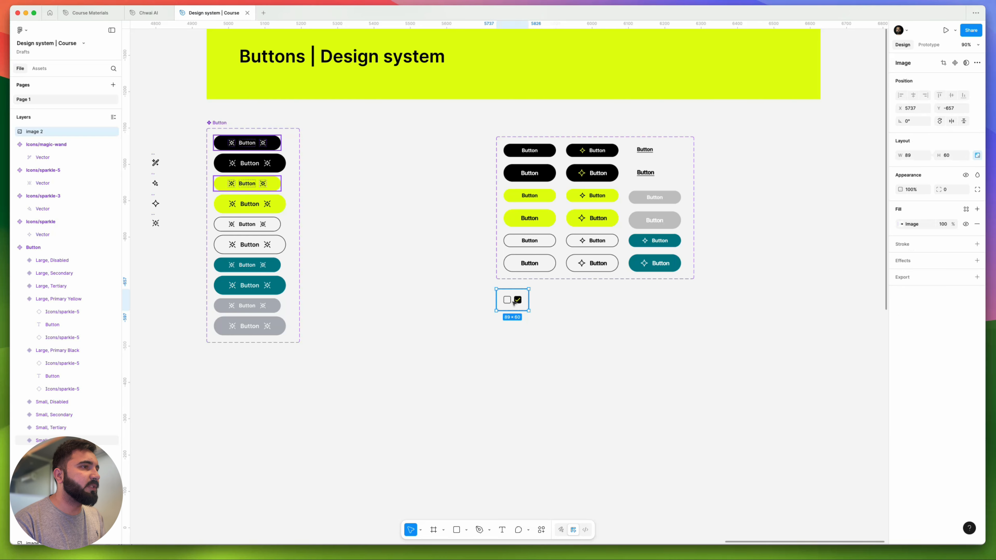
scroll(514, 302, down, 3)
scroll(478, 345, up, 10)
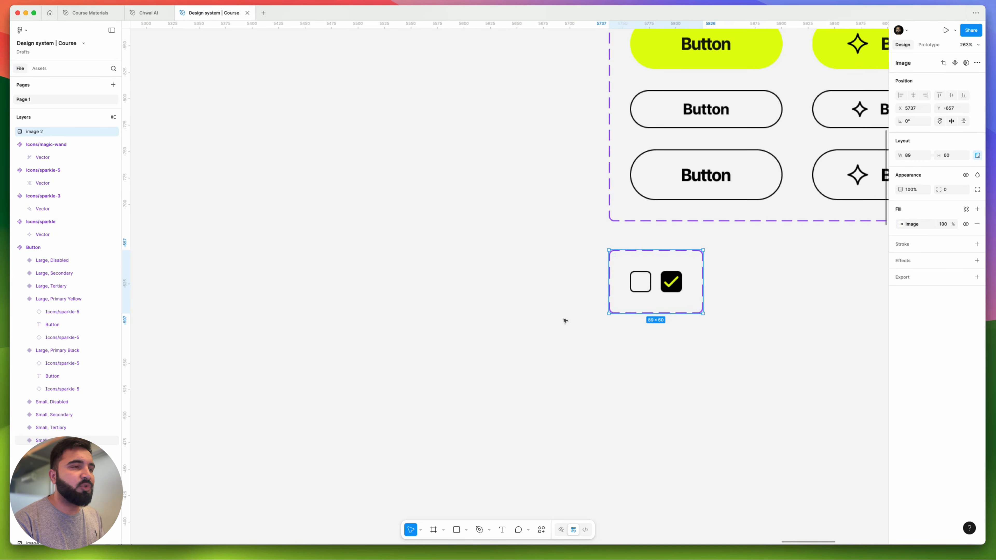
drag(529, 319, 541, 308)
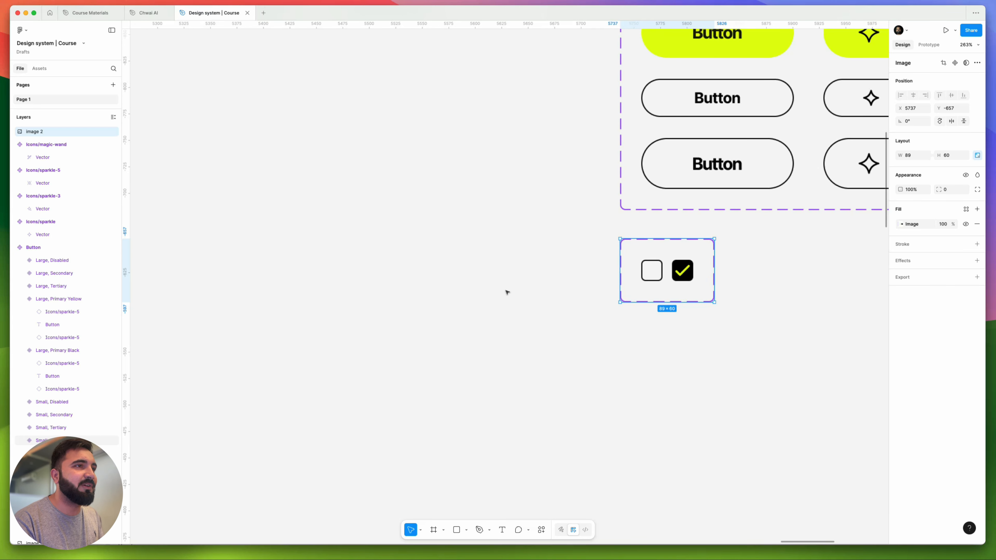
drag(507, 291, 500, 315)
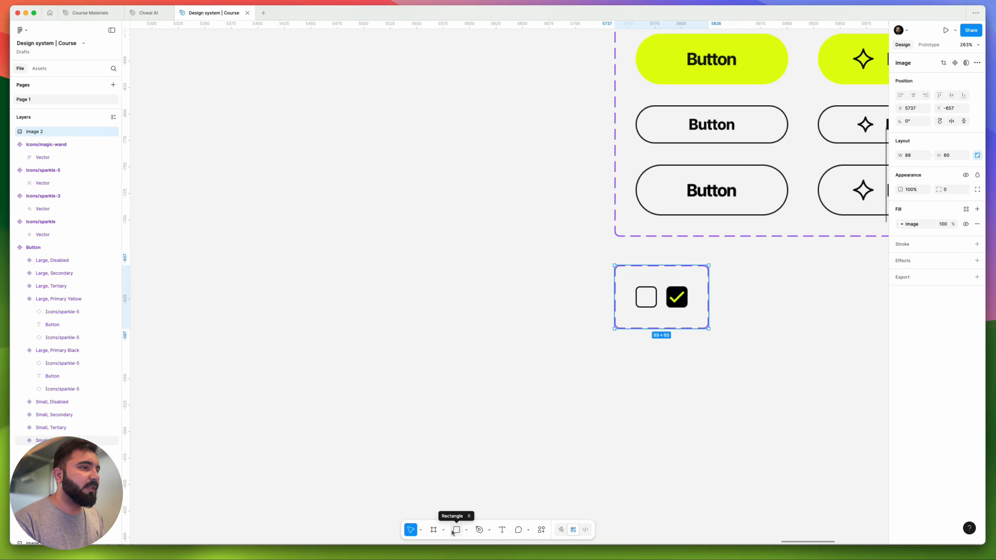
click(434, 530)
scroll(517, 323, up, 5)
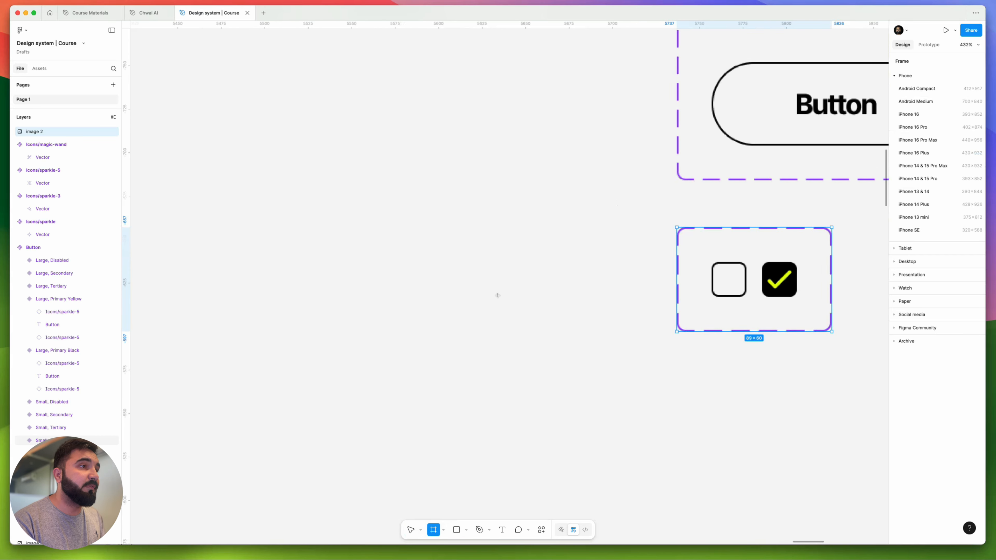
drag(485, 276, 516, 303)
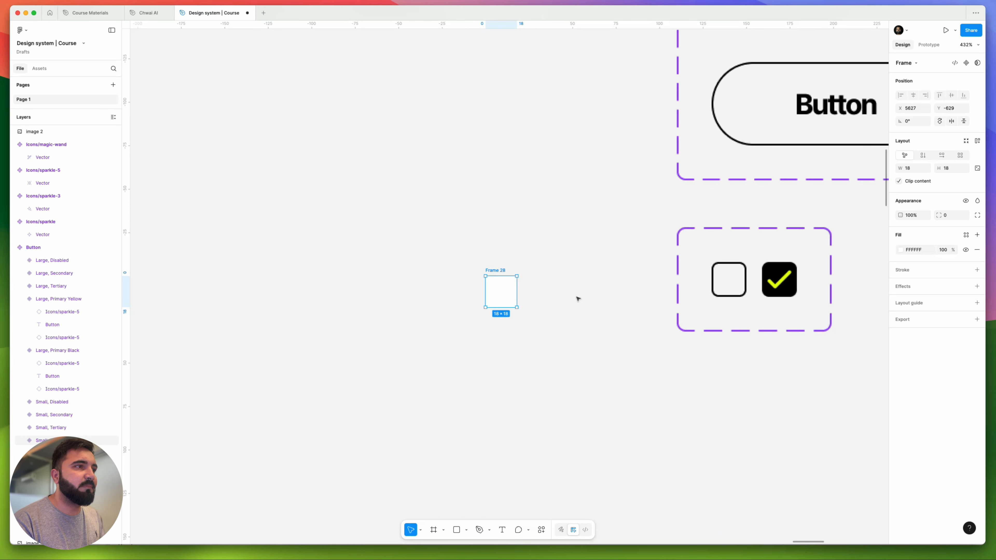
Give the new frame a Primary/Black stroke and a Neutral Color/01 fill from the color styles.
click(977, 269)
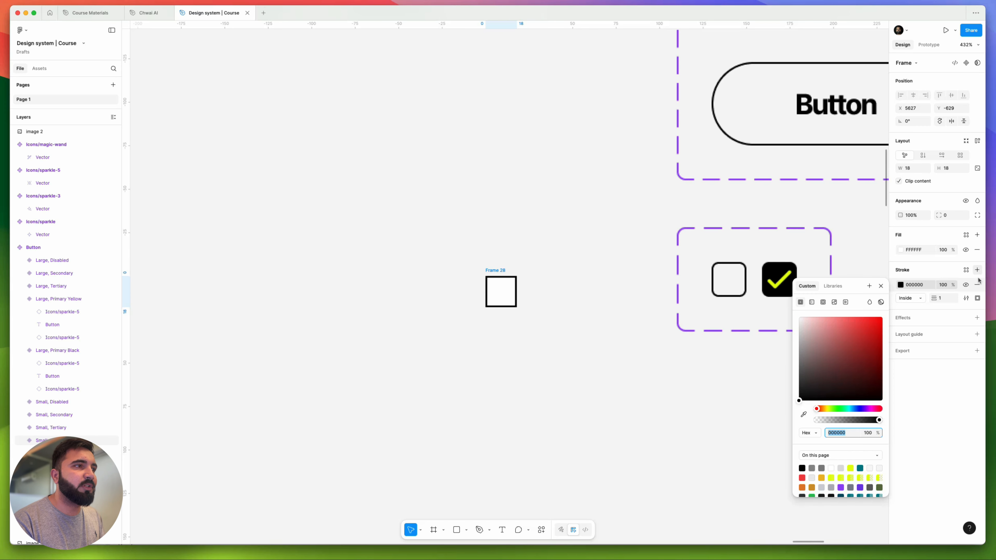
click(965, 270)
click(846, 333)
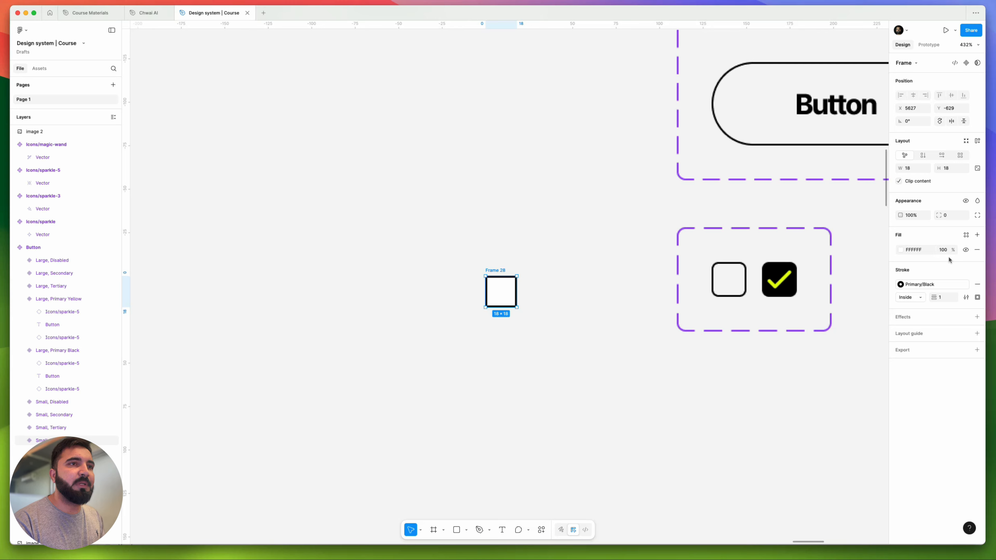
click(966, 235)
scroll(822, 328, down, 5)
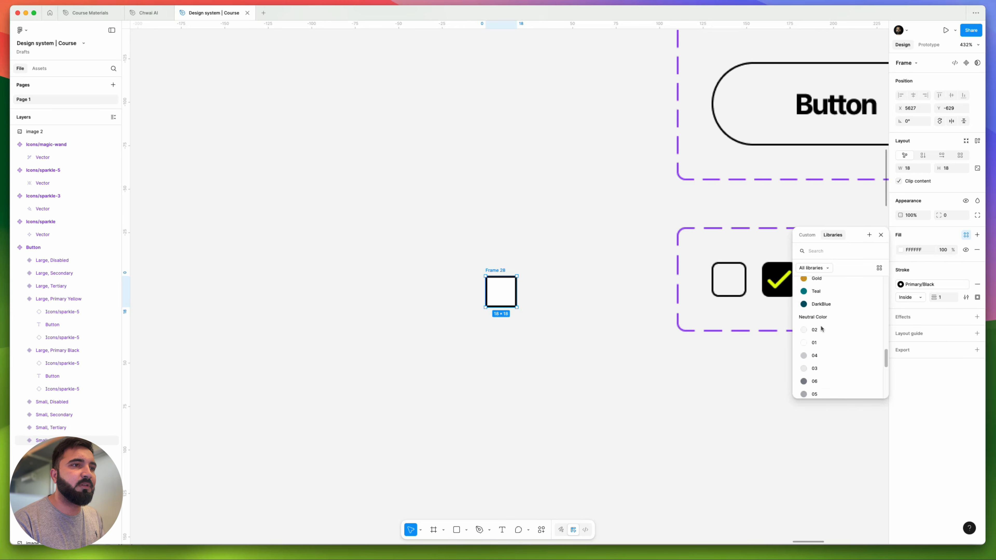
click(817, 333)
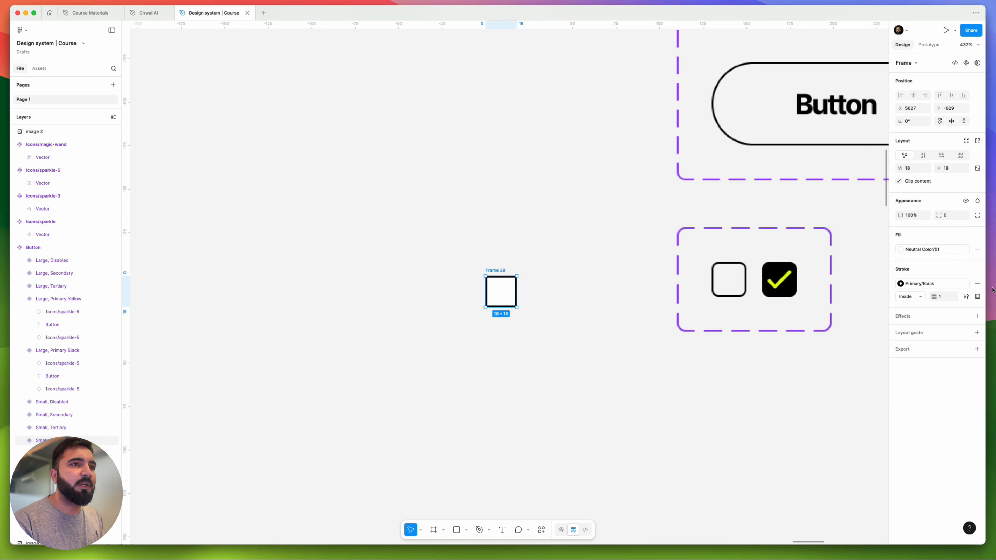
Set the frame's corner radius to 4, move it slightly up and resize it to 24 × 24.
click(953, 217)
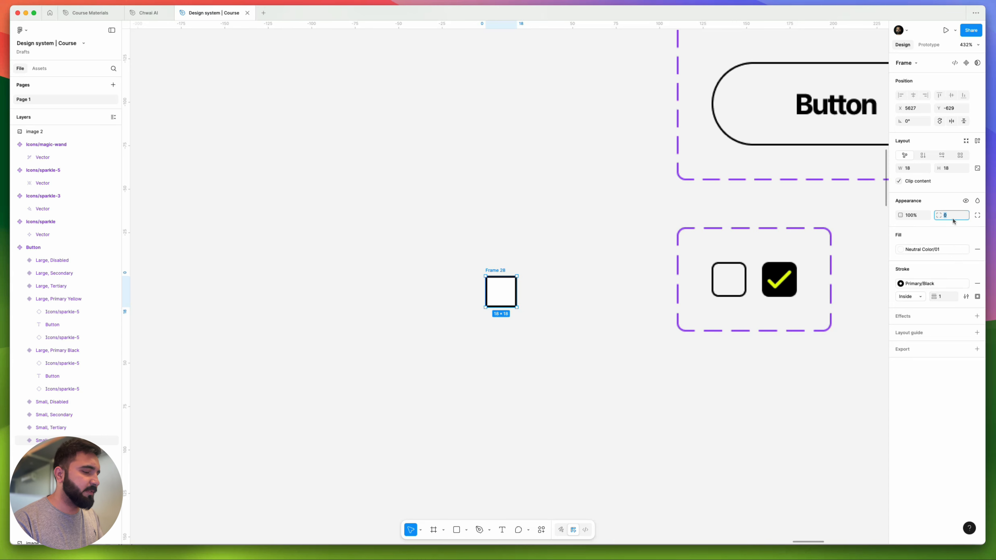
text(4)
key(Return)
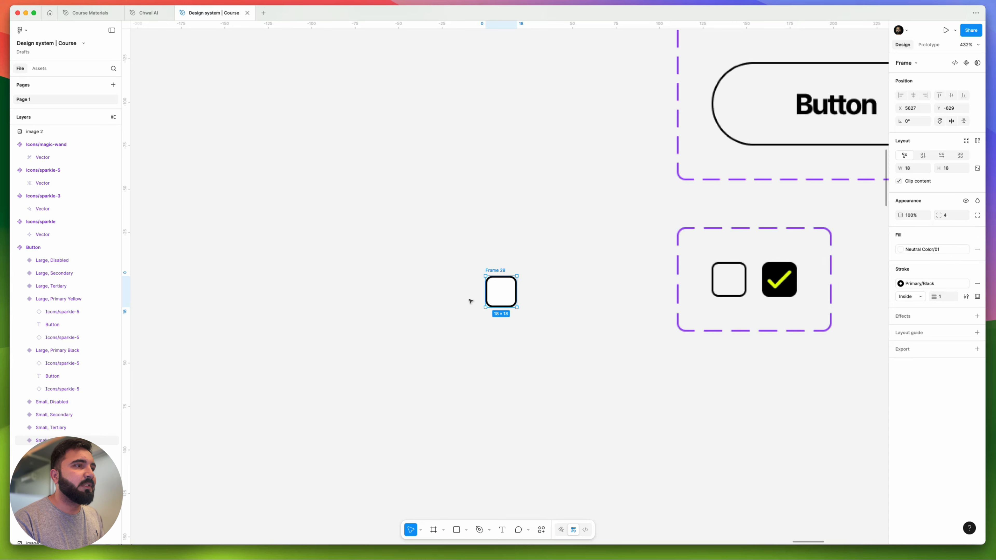
drag(501, 271, 502, 257)
drag(516, 291, 530, 303)
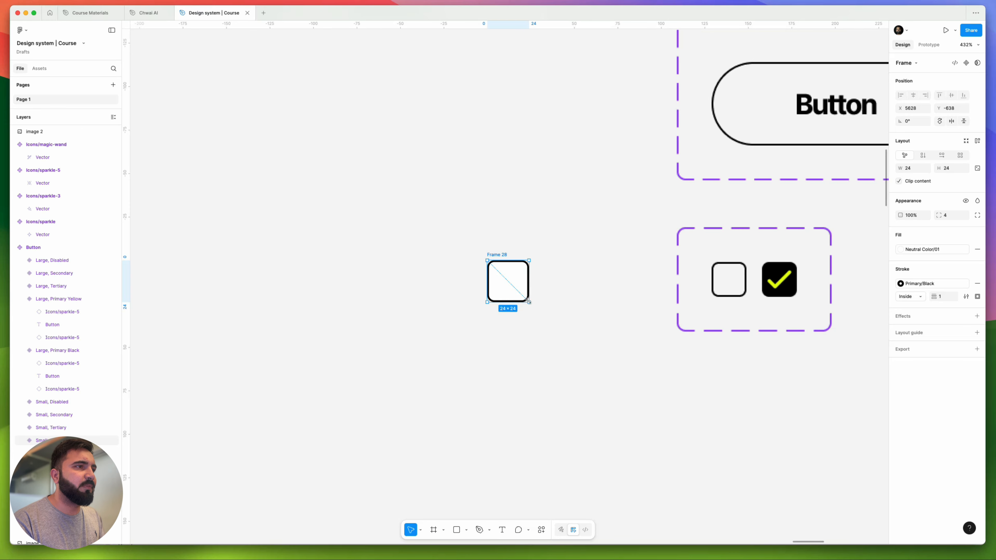
Rename the checkbox frame as Checkbox/off.
double_click(498, 255)
text(C)
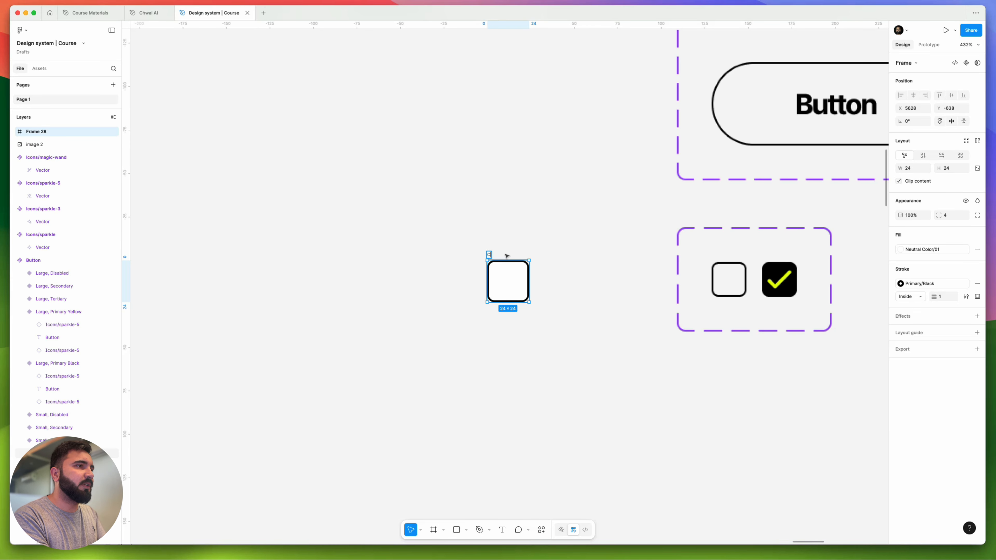
text(heckbo)
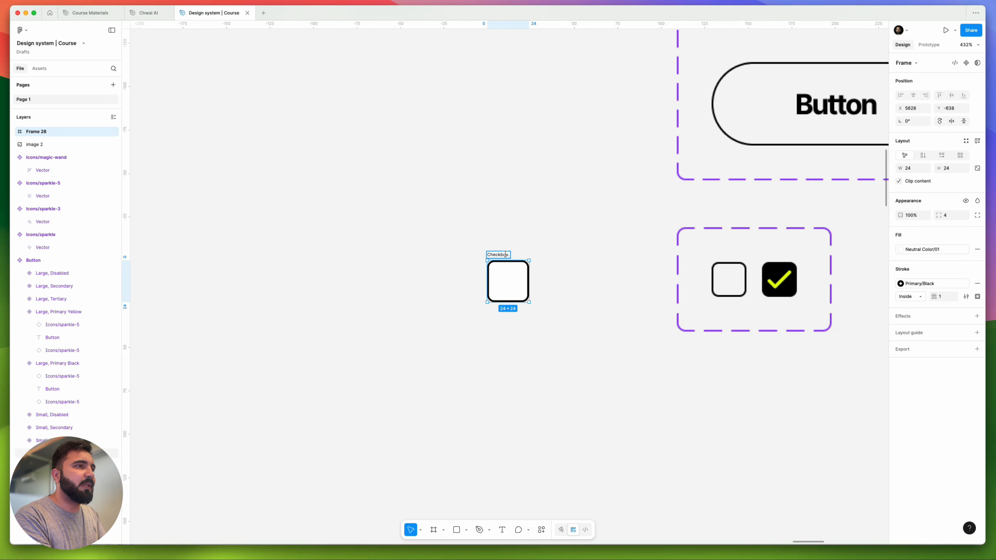
text(x/of)
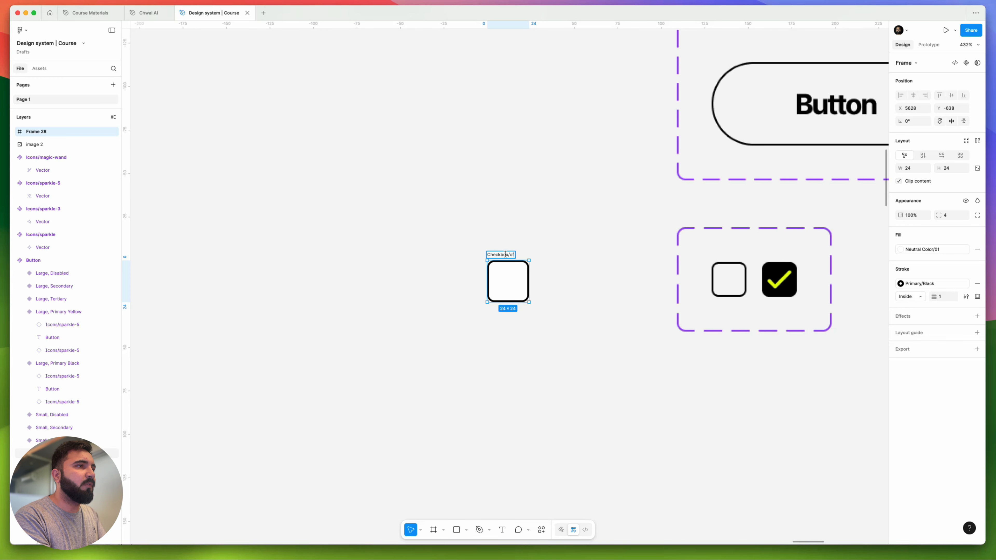
text(f)
key(Return)
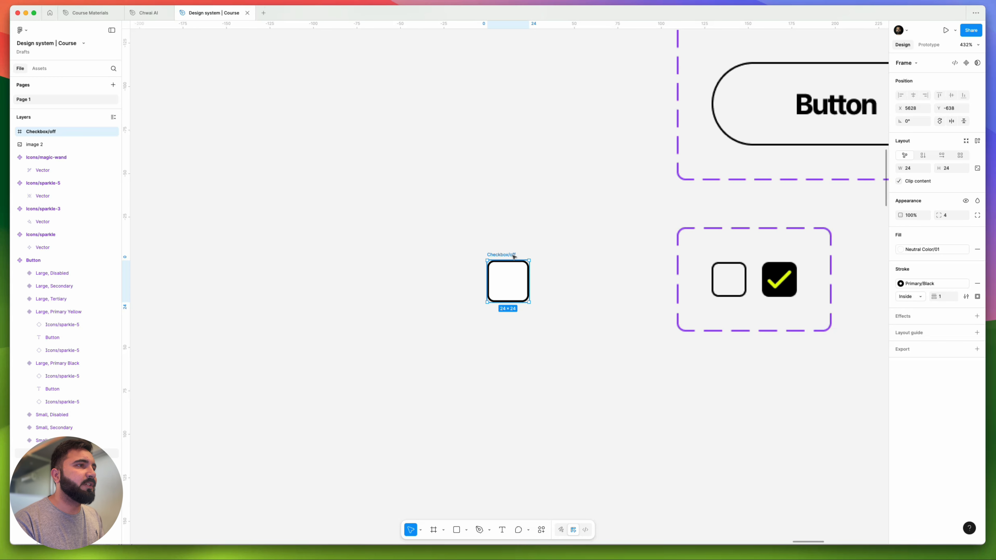
Duplicate the Checkbox/off frame beside the original, rename the copy as Checkbox/on and widen the gap between them slightly.
alt+drag(514, 256, 564, 256)
double_click(562, 257)
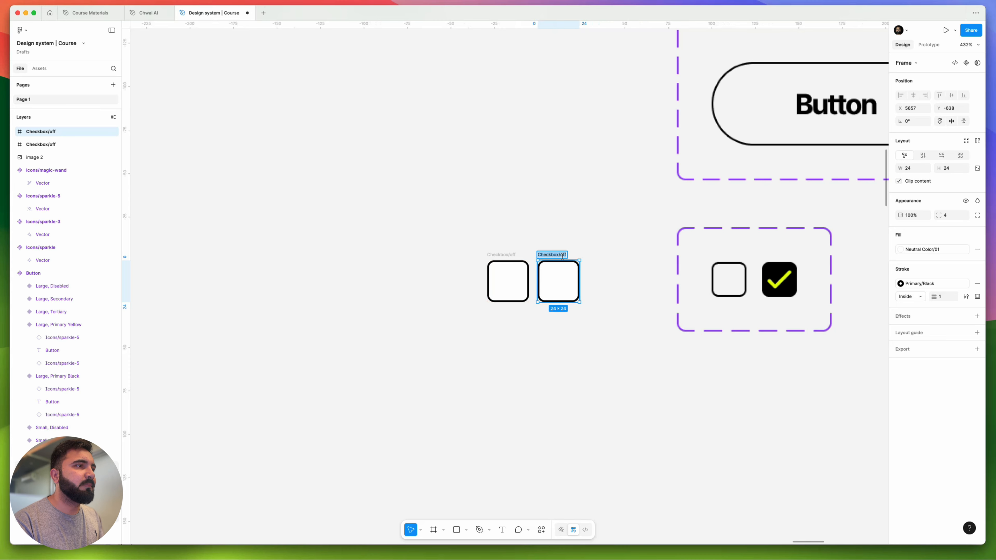
key(Right)
key(BackSpace)
key(BackSpace)
key(BackSpace)
text(O)
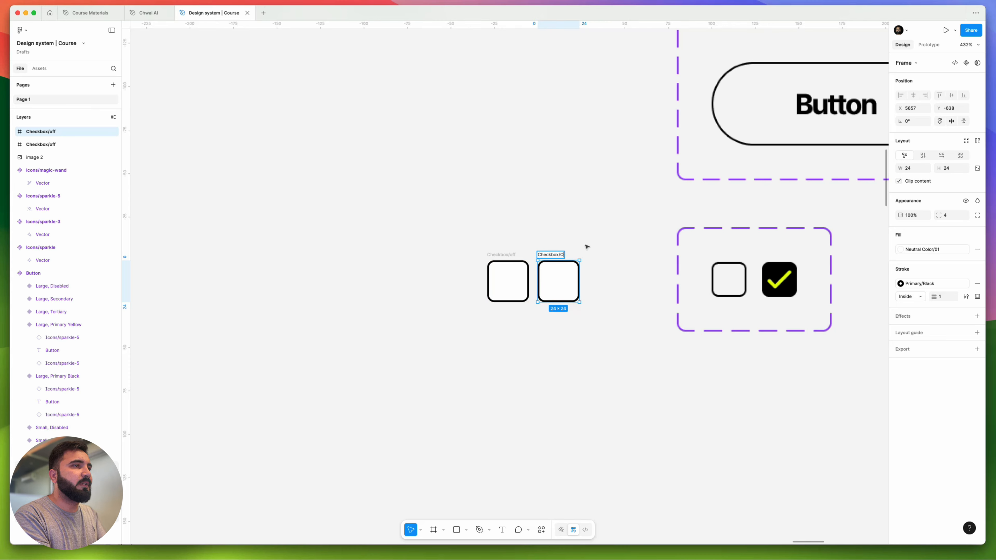
key(BackSpace)
text(o)
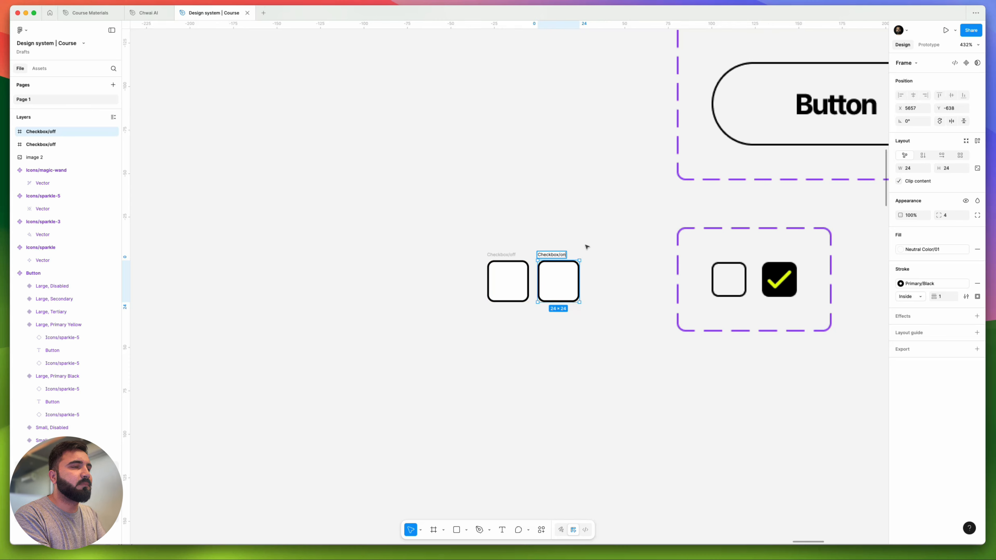
key(Return)
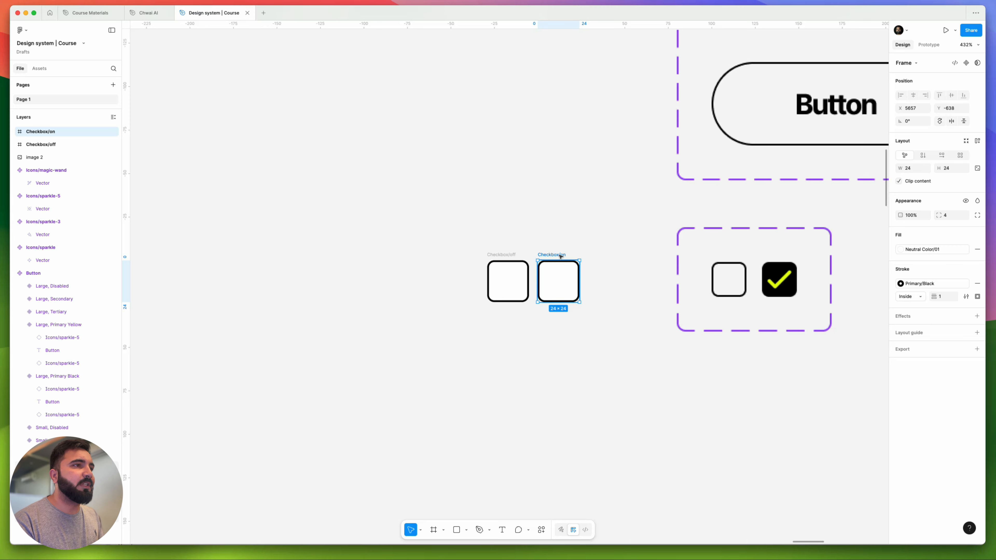
drag(563, 256, 569, 256)
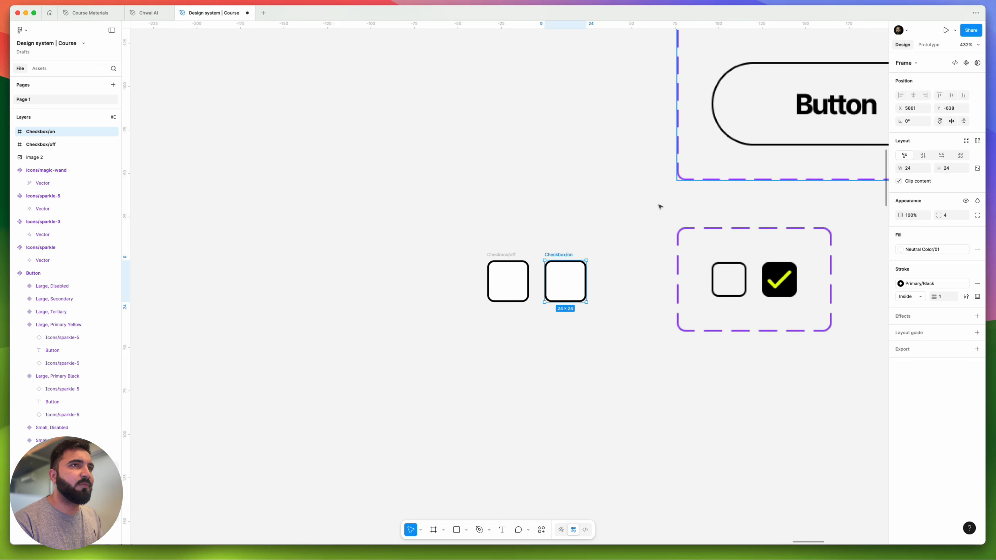
Change the fill of the Checkbox/on frame to the Primary/Black color style.
scroll(588, 292, up, 5)
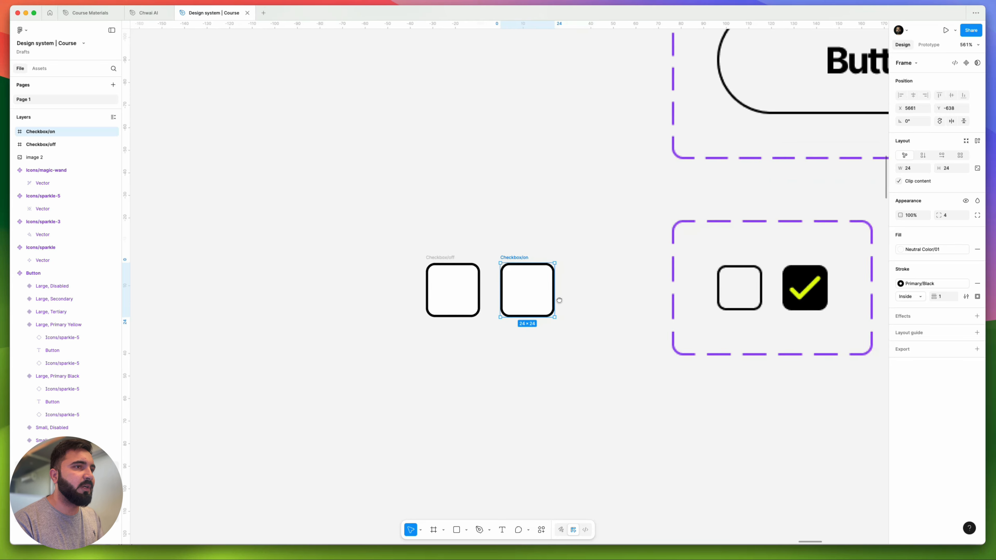
scroll(513, 303, up, 5)
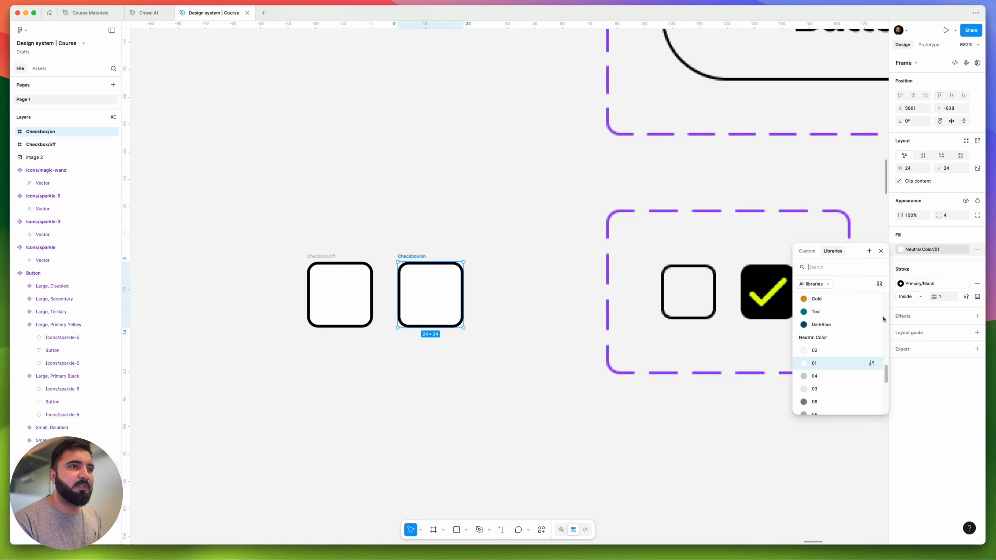
click(941, 250)
scroll(825, 328, up, 5)
scroll(824, 328, up, 2)
click(821, 326)
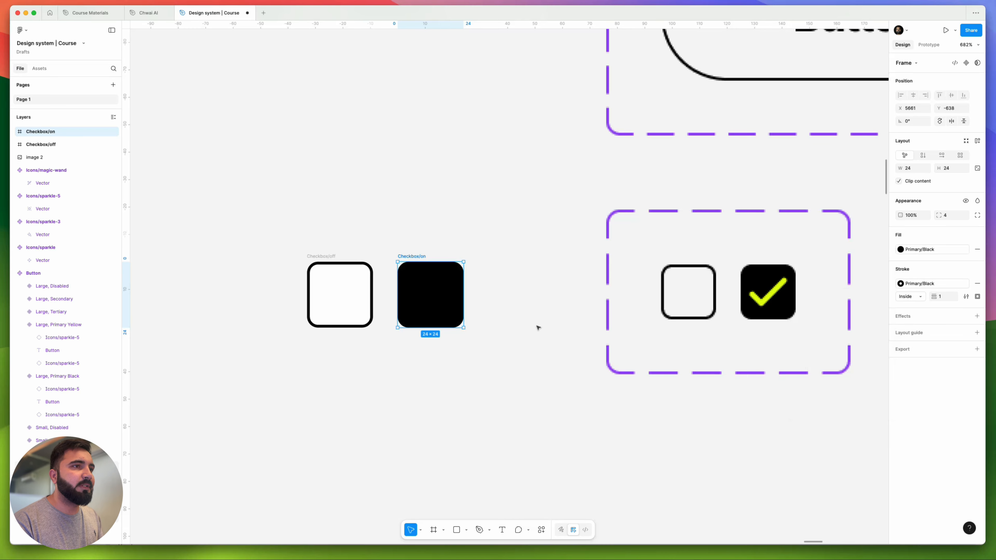
Trace the checkmark of the reference checkbox with the Pen tool as an open three-point path.
scroll(768, 305, up, 5)
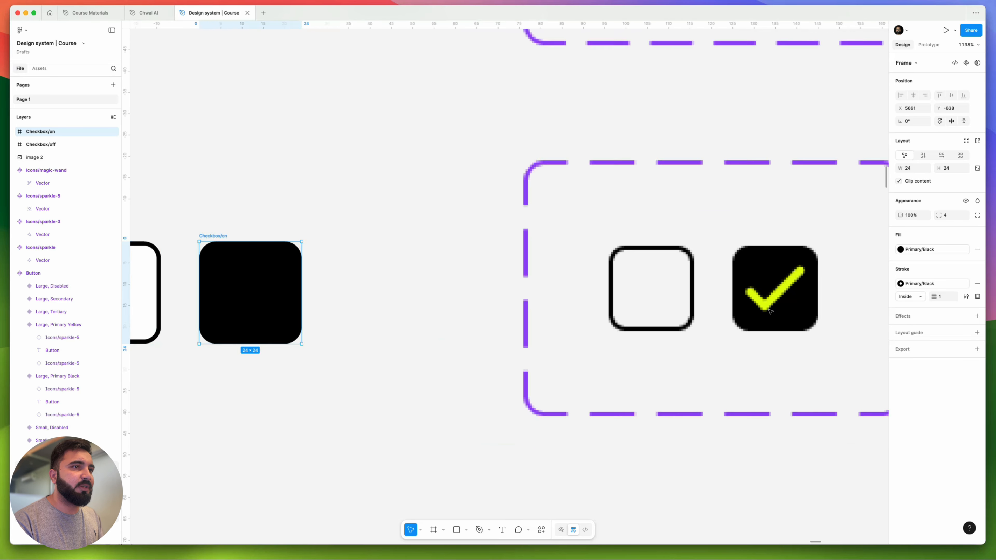
scroll(768, 305, down, 5)
drag(585, 371, 597, 368)
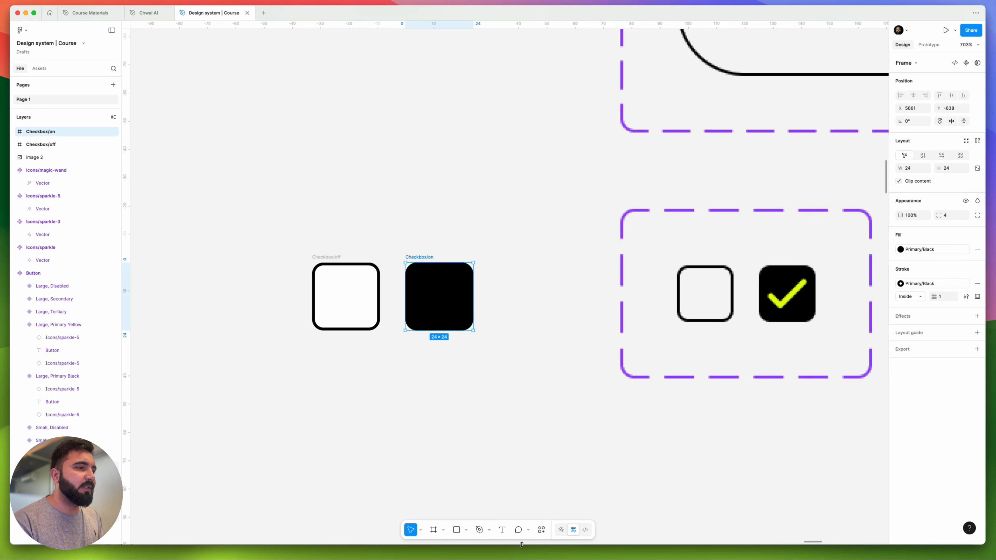
click(479, 530)
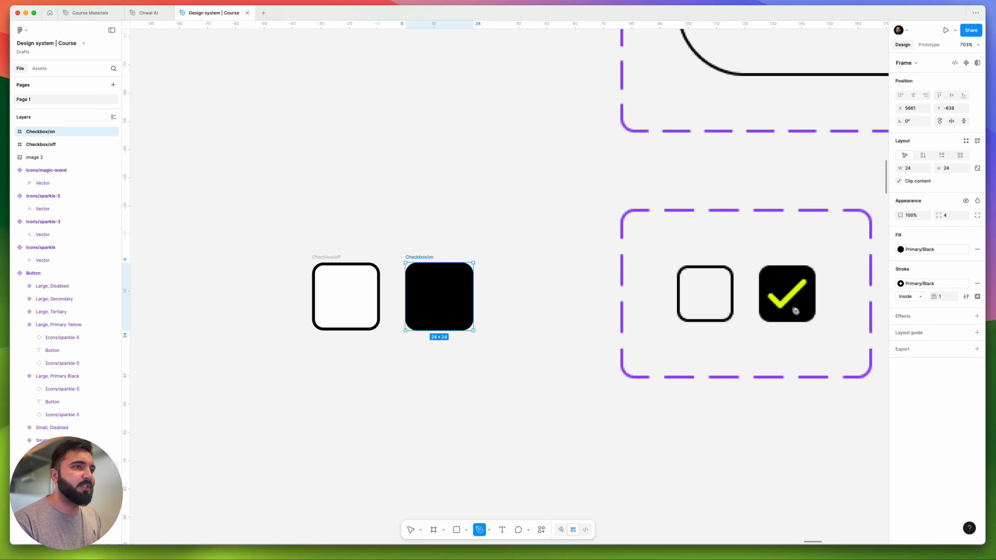
scroll(776, 301, up, 4)
click(764, 290)
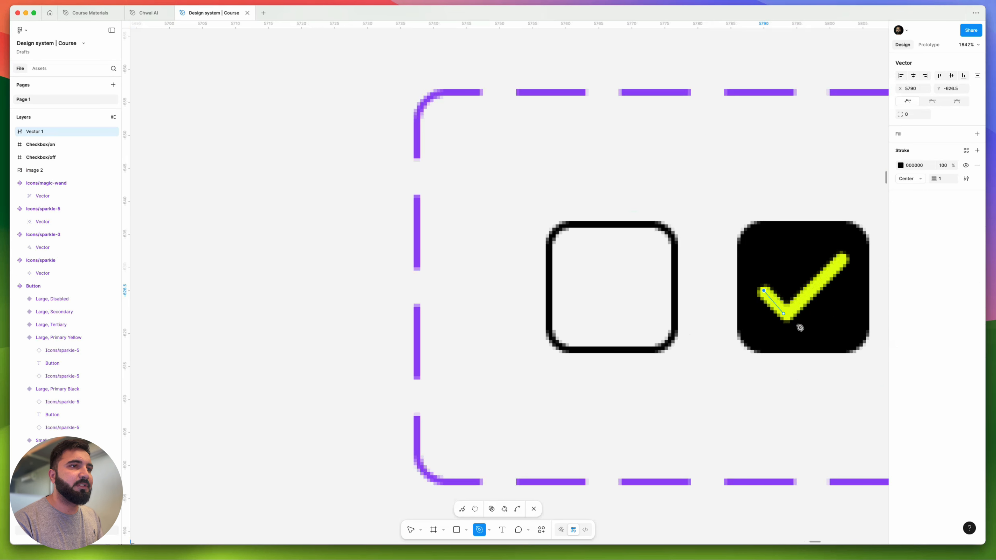
click(786, 314)
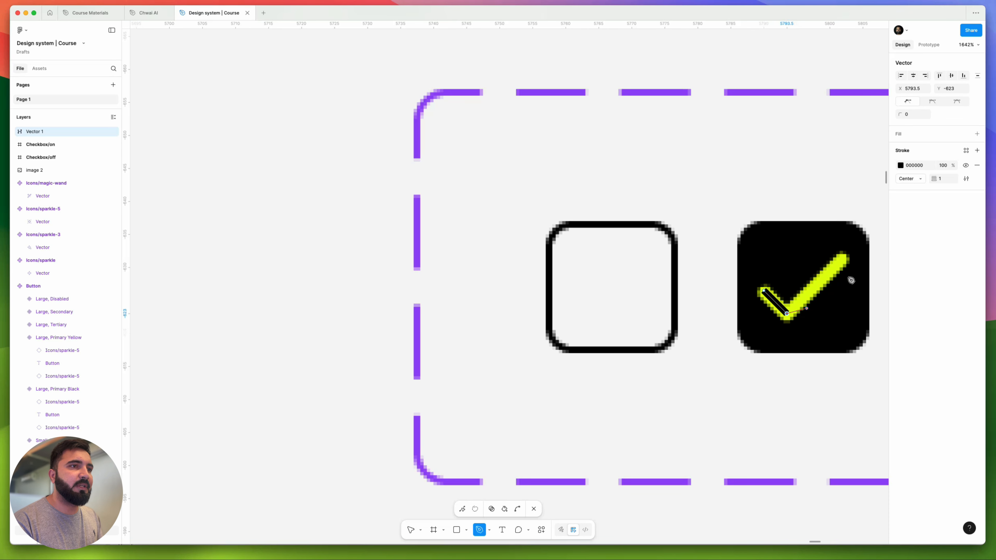
click(843, 258)
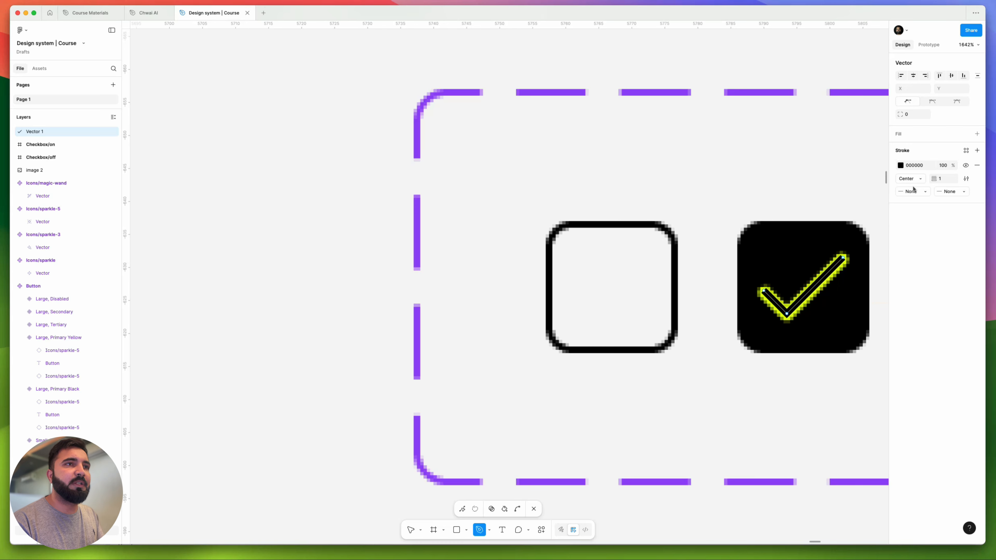
Set the checkmark's stroke weight to 2 and give both of its ends Round caps.
click(944, 179)
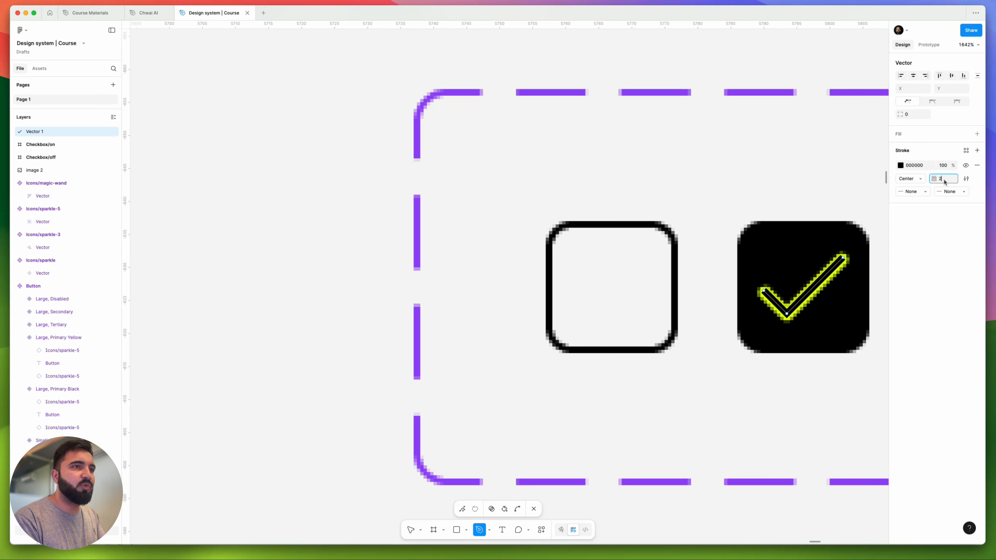
text(2)
key(Return)
click(922, 193)
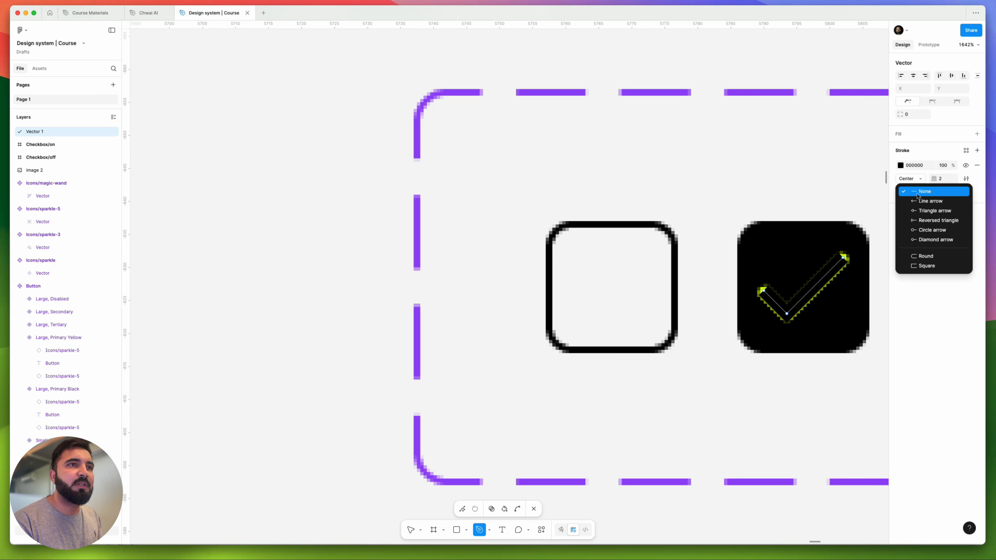
click(925, 256)
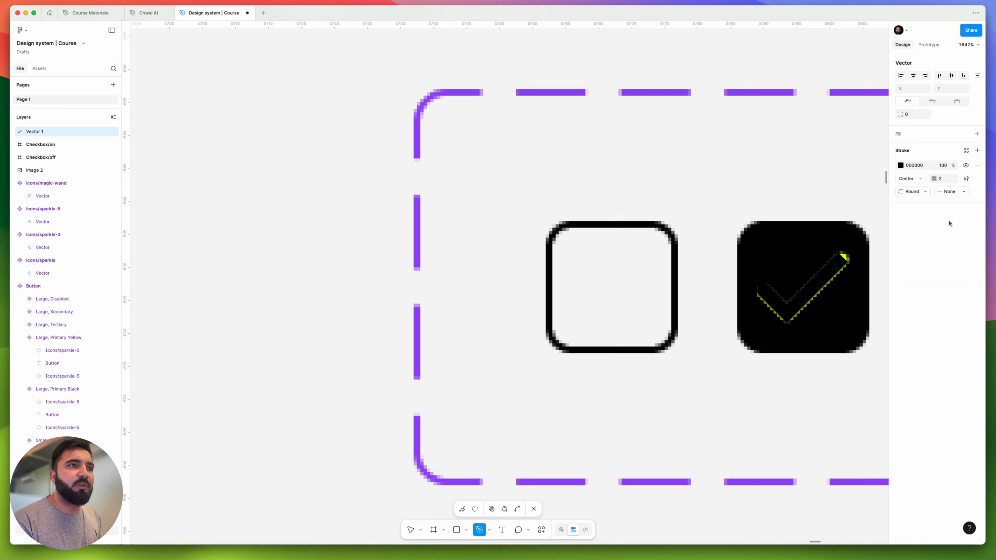
click(950, 192)
click(937, 257)
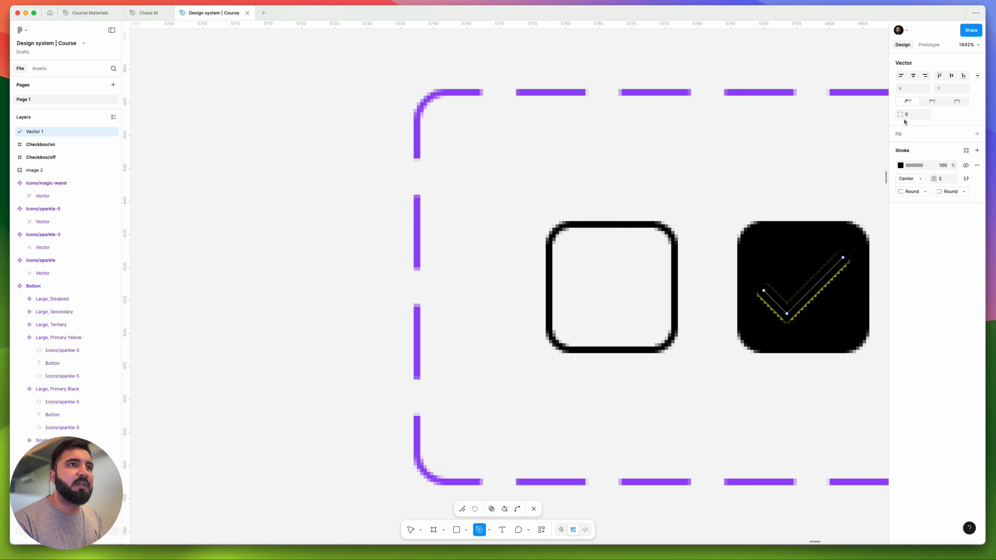
Set the checkmark's corner radius to 1 and apply the Primary/Yellow color style to its stroke.
drag(901, 115, 912, 119)
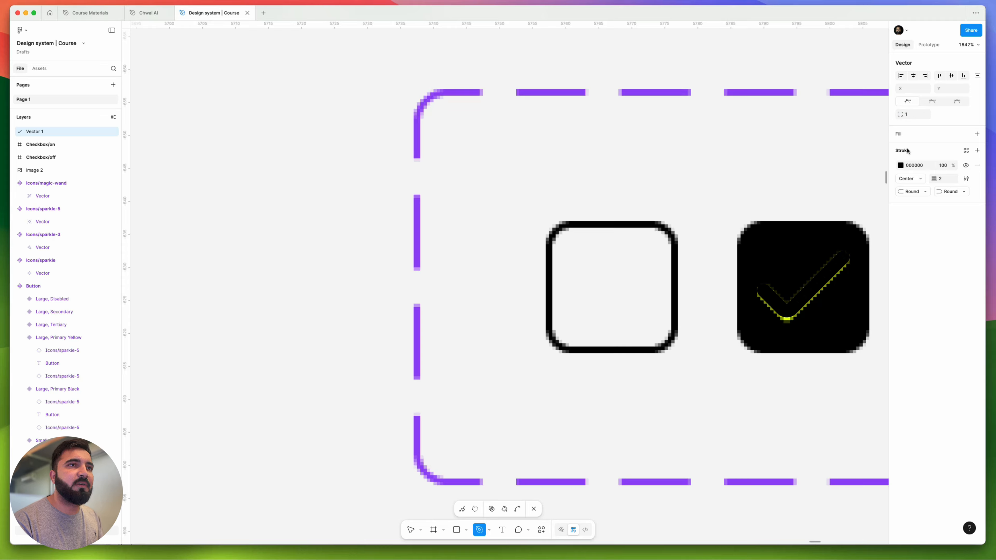
click(966, 151)
click(839, 226)
scroll(827, 244, down, 5)
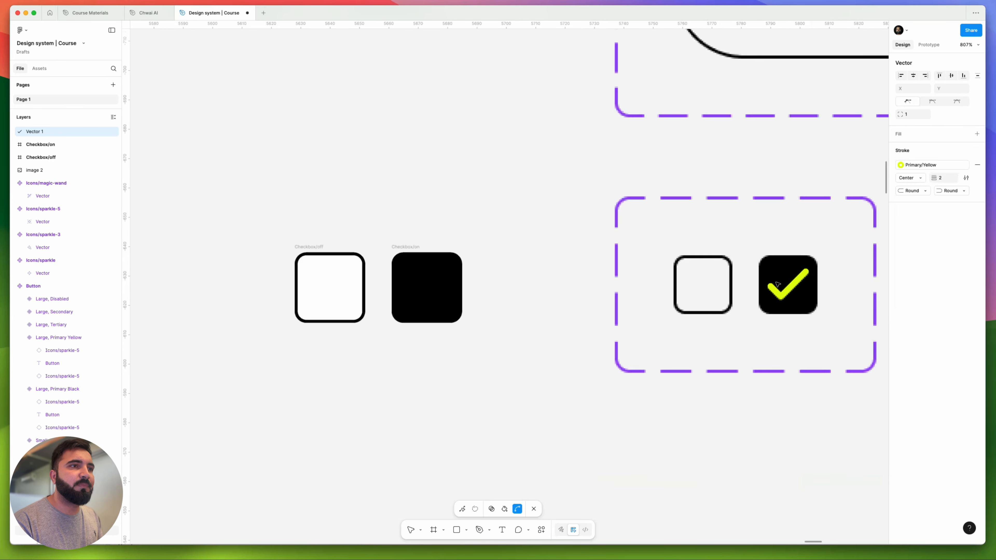
Leave vector editing and move the checkmark from the reference image into the center of the Checkbox/on frame.
scroll(777, 284, down, 3)
key(v)
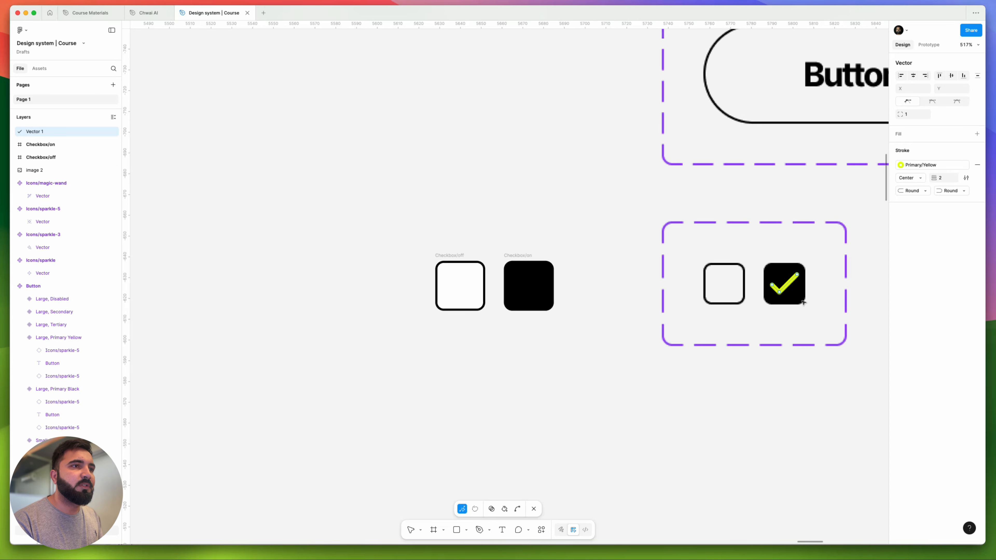
key(Escape)
drag(786, 286, 651, 303)
click(589, 296)
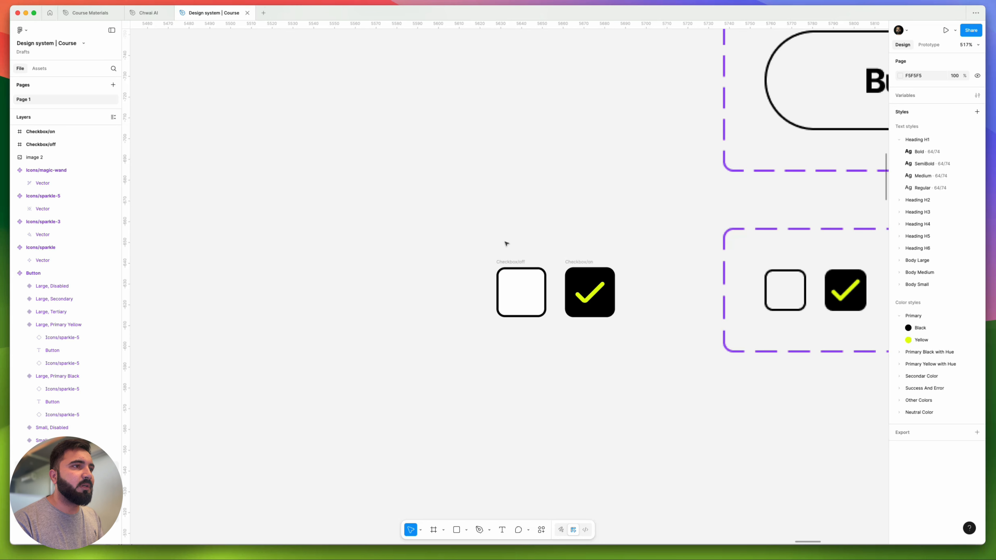
Combine the Checkbox/off and Checkbox/on frames into one component set.
drag(452, 227, 638, 357)
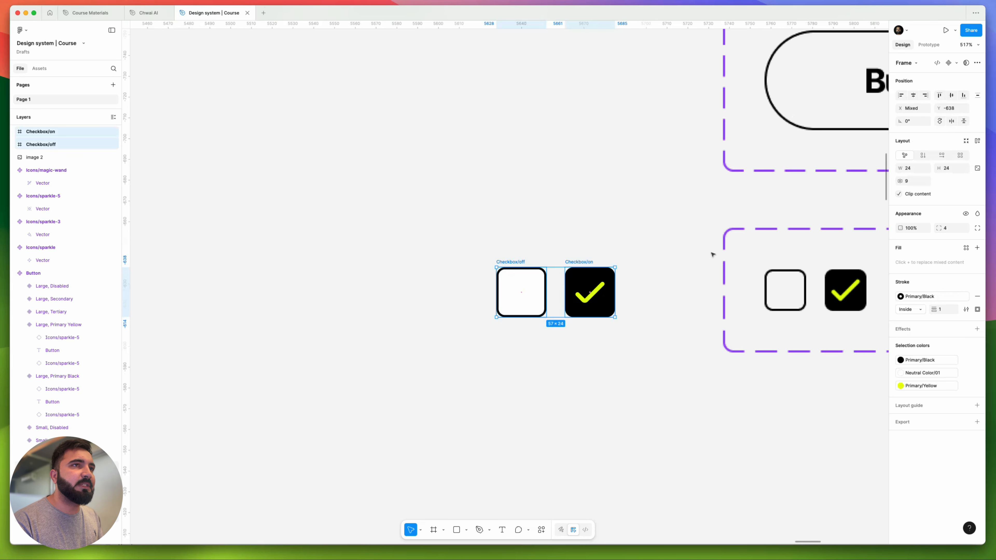
click(957, 64)
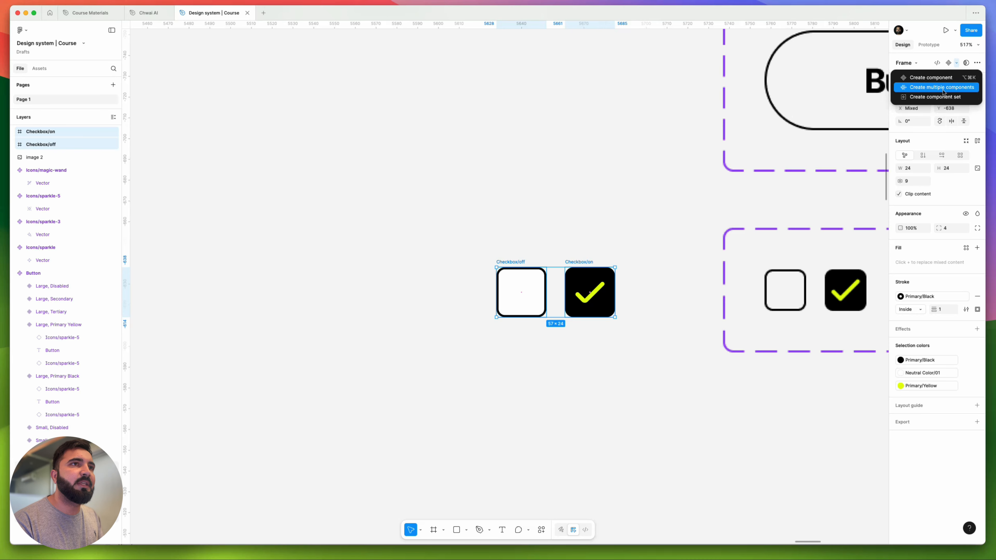
click(943, 101)
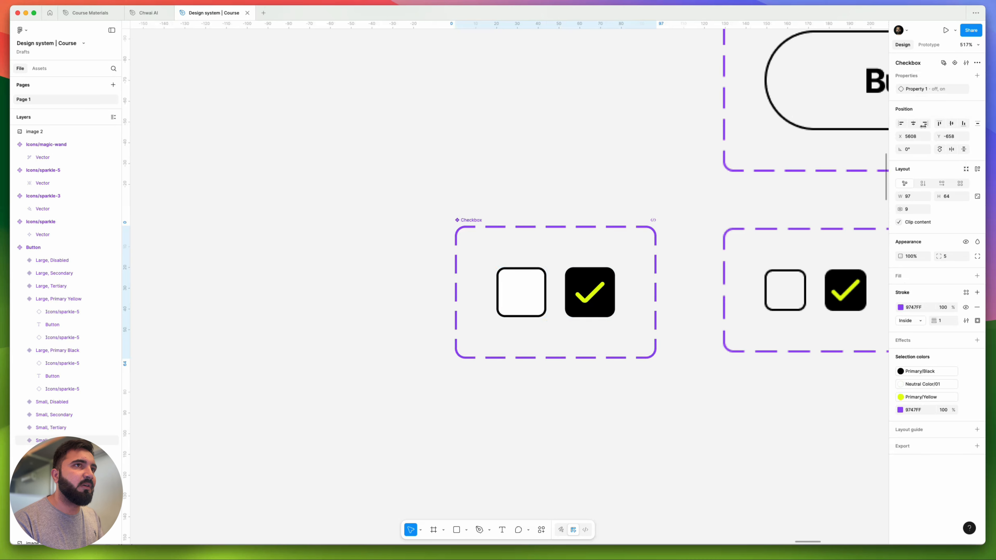
click(418, 173)
Place an instance of the off checkbox beside the component set and test switching its Property 1 on and off.
scroll(475, 226, left, 3)
scroll(475, 227, down, 2)
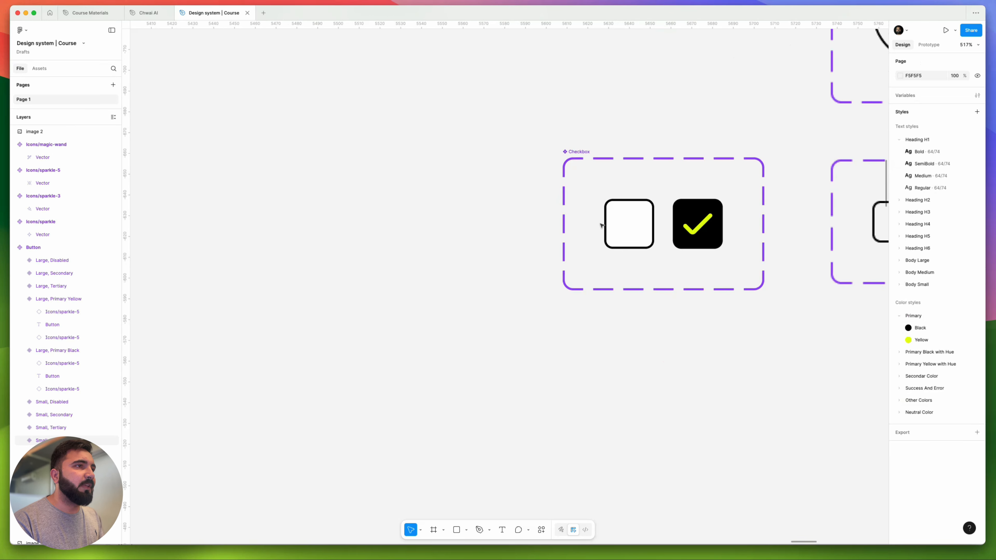
alt+drag(624, 221, 448, 218)
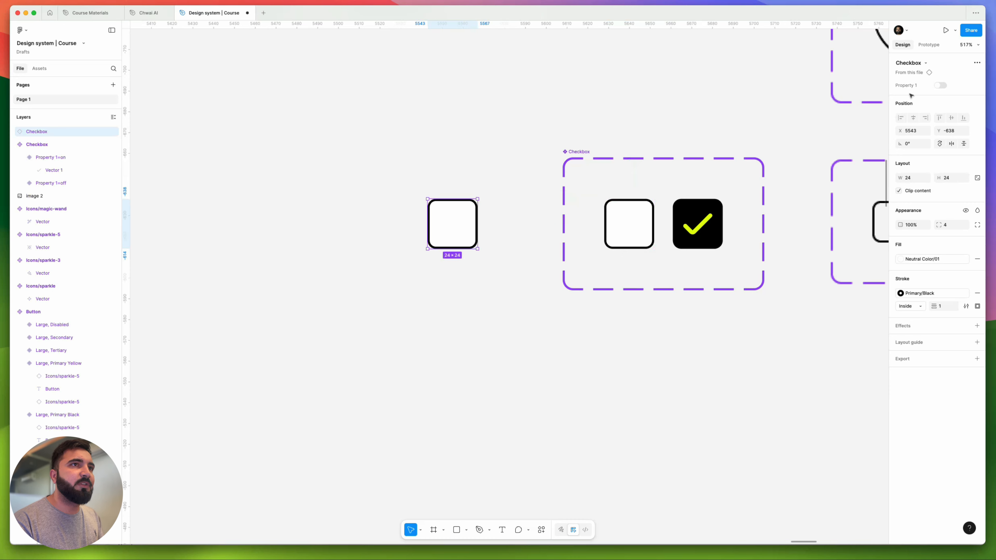
click(938, 86)
click(939, 88)
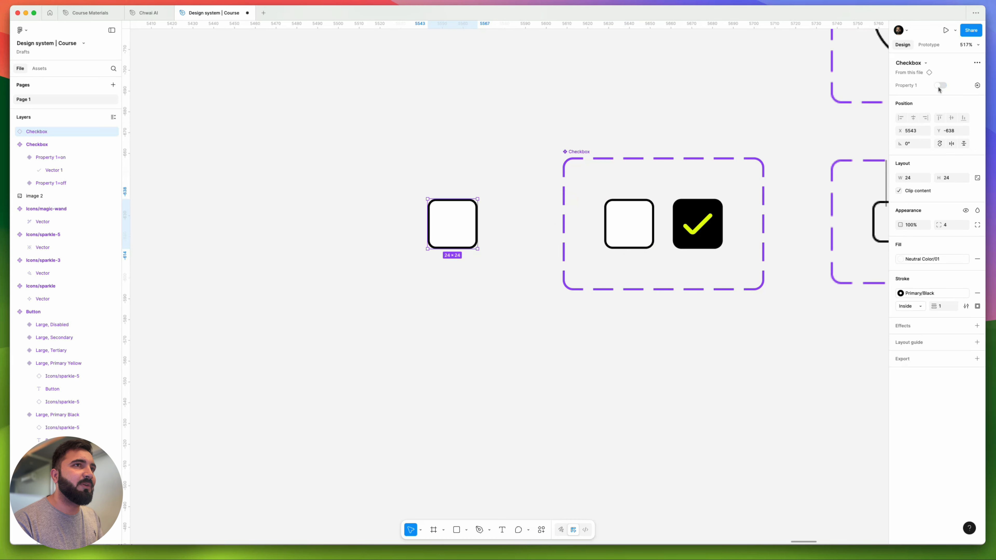
click(939, 86)
click(939, 87)
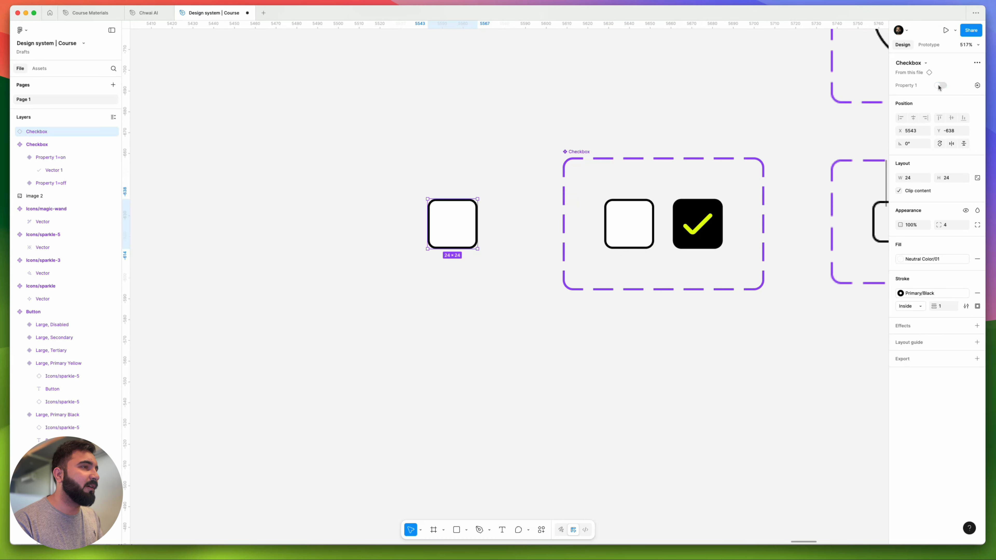
click(939, 86)
Delete the test checkbox instance beside the component set.
click(647, 225)
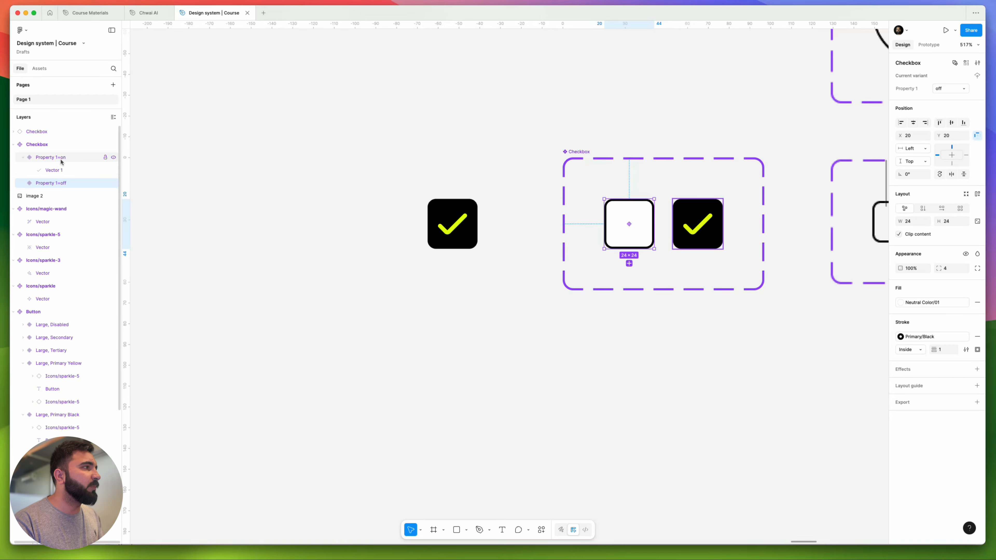
click(447, 208)
key(Delete)
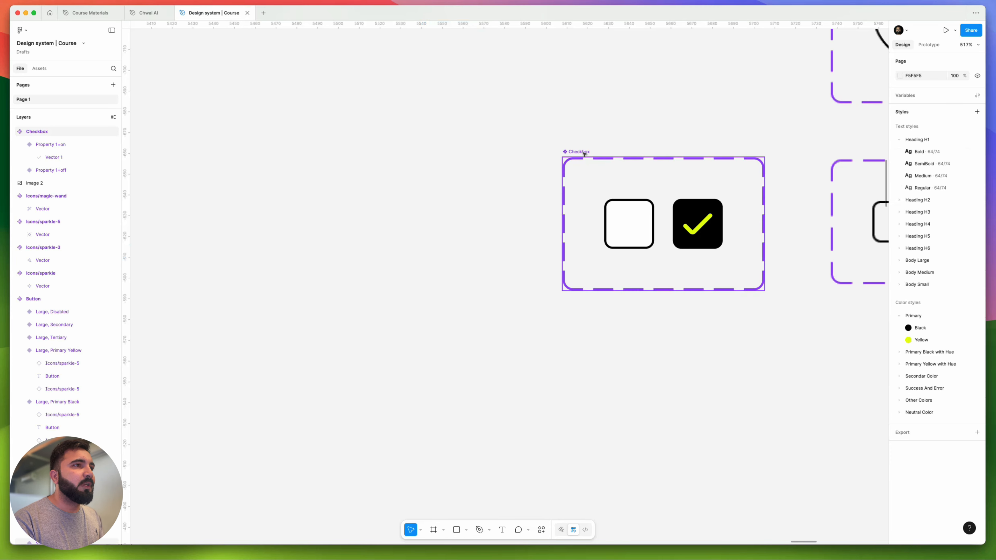
Move the Checkbox component set beside the Button set, aligned with its top edge, and place a copy of it directly below.
scroll(596, 181, down, 5)
scroll(627, 236, down, 5)
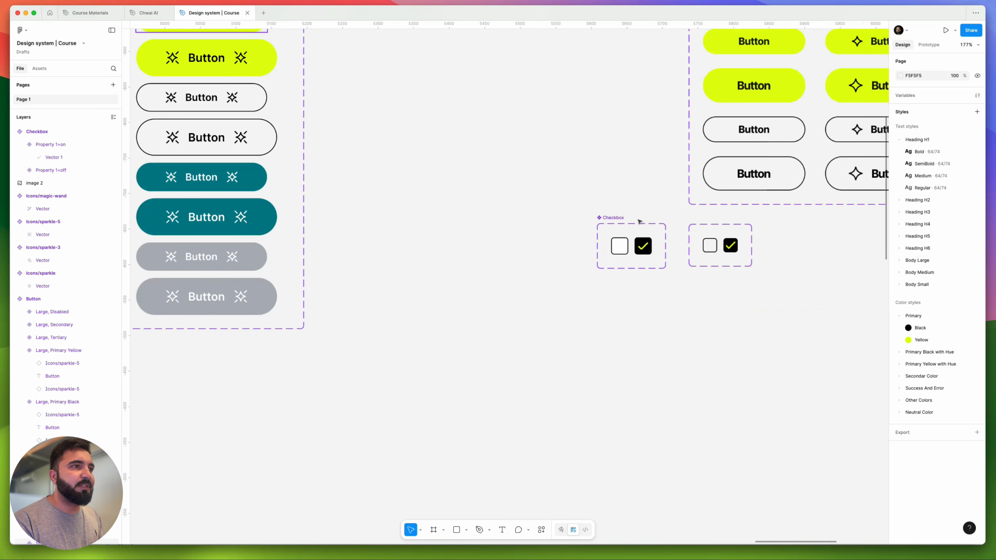
scroll(626, 231, up, 4)
scroll(628, 251, down, 8)
drag(684, 327, 514, 133)
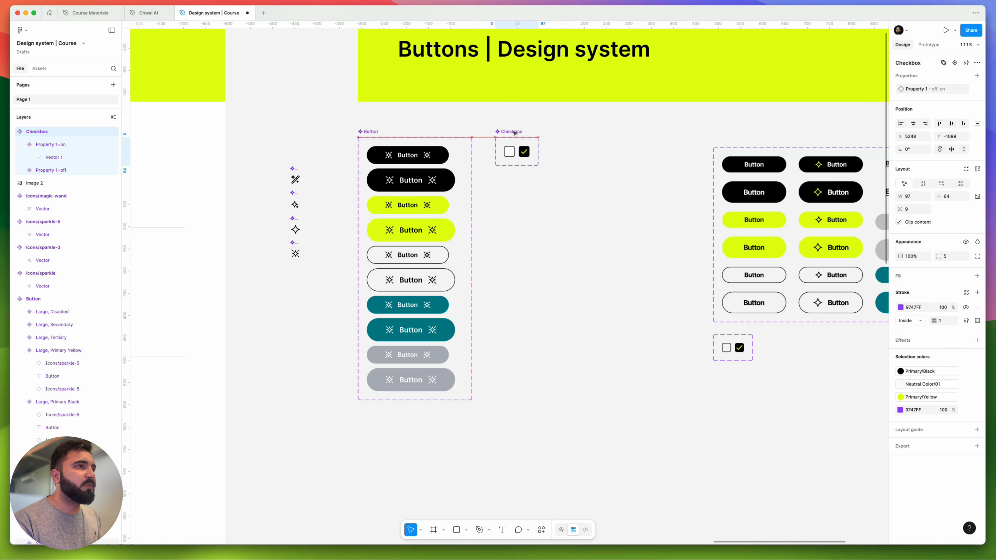
scroll(549, 130, up, 5)
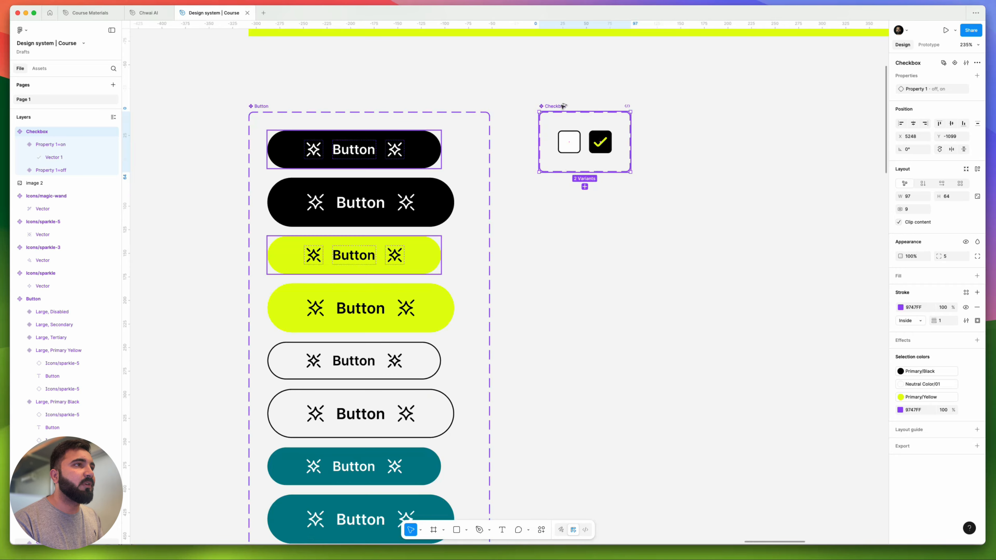
drag(564, 106, 582, 184)
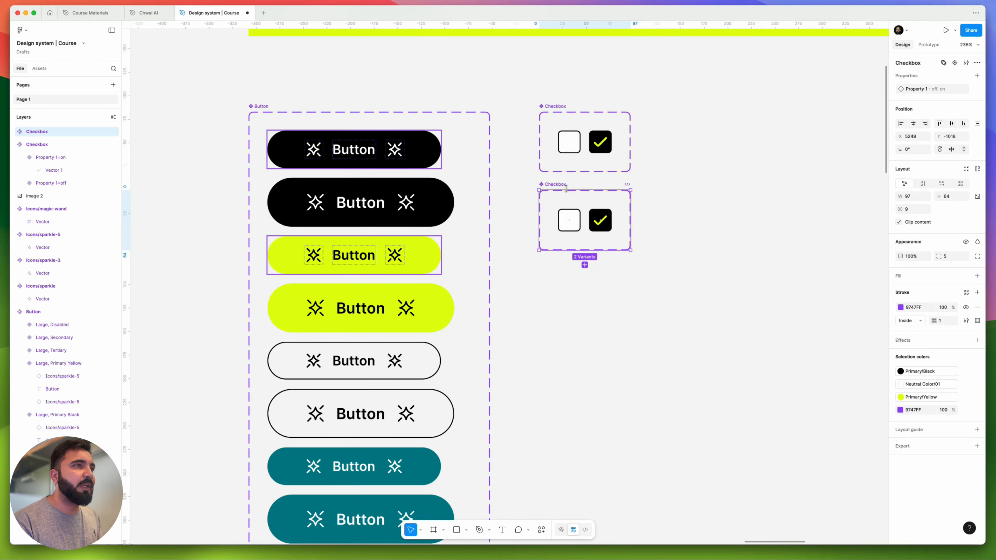
Rename the copied checkbox component set to Checkbox Round.
scroll(567, 189, up, 5)
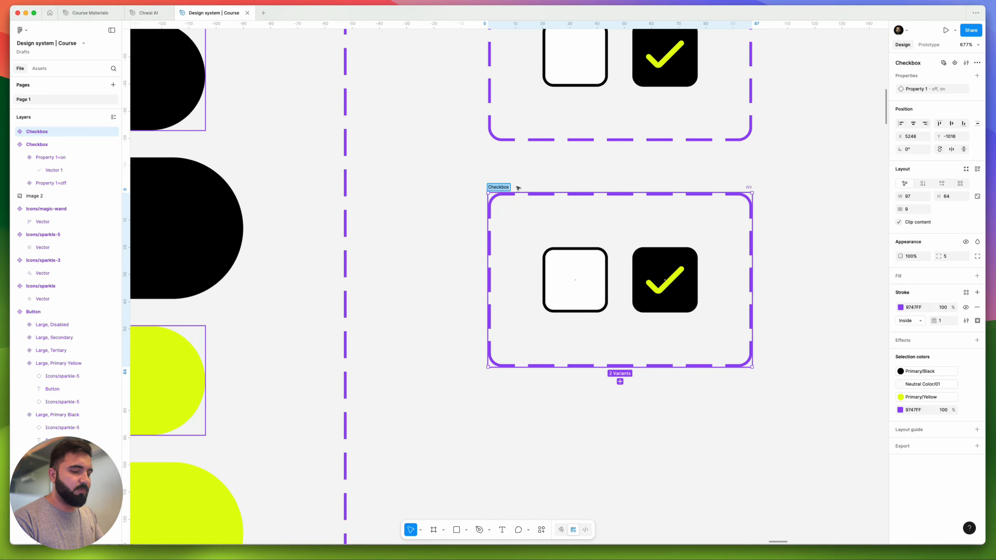
text(ound)
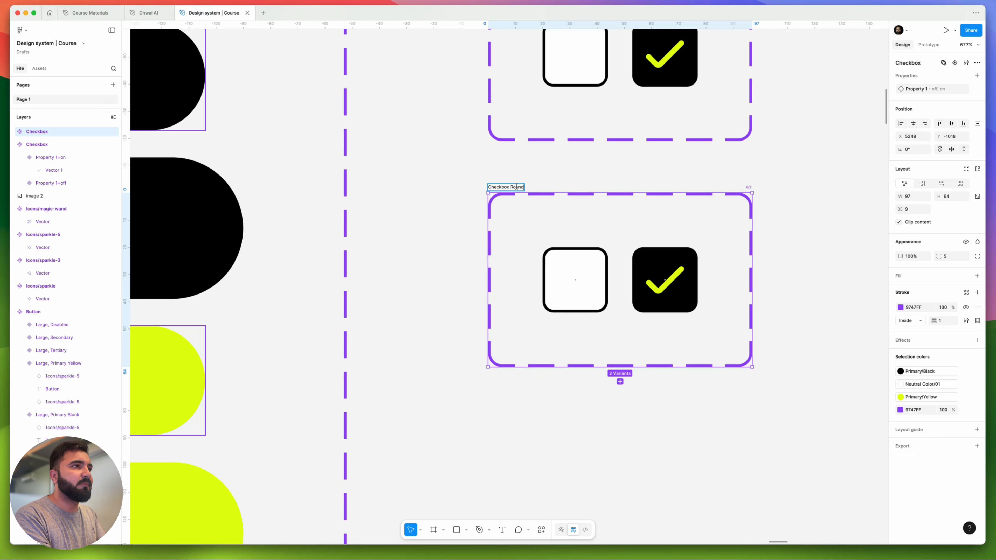
key(Return)
Make the Checkbox Round variants circular by setting the corner radius to 43 for off and 49 for on.
click(573, 280)
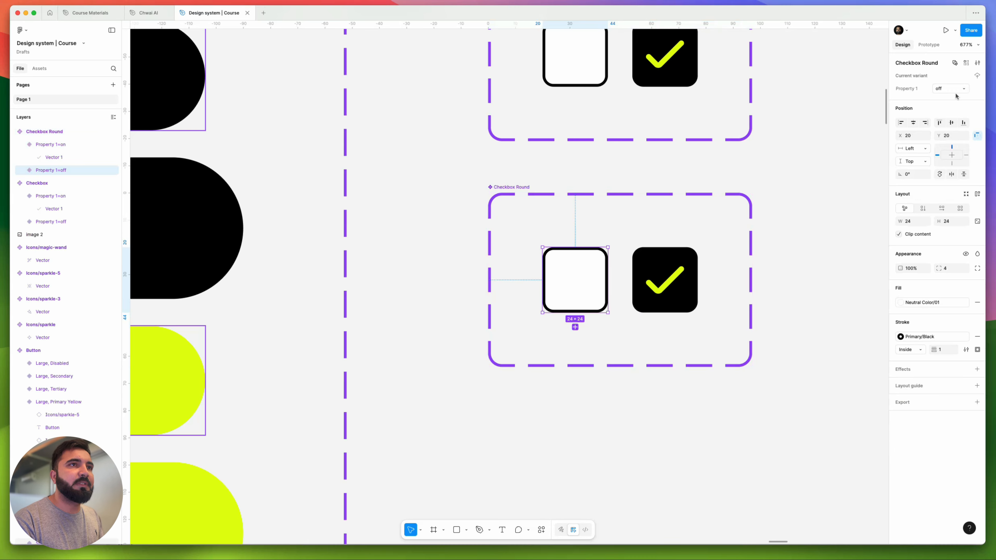
drag(943, 272, 251, 276)
key(Tab)
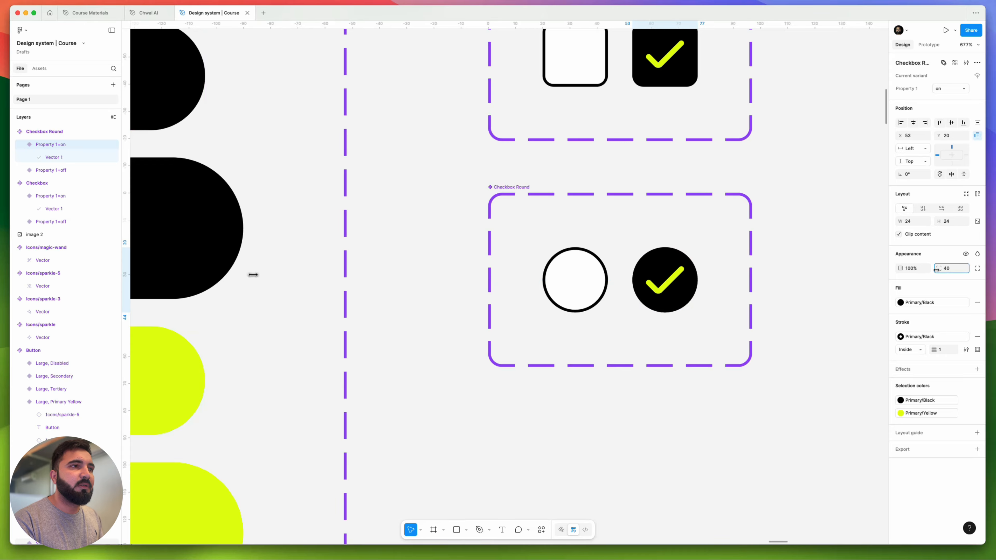
scroll(614, 224, down, 5)
click(666, 332)
scroll(666, 331, right, 4)
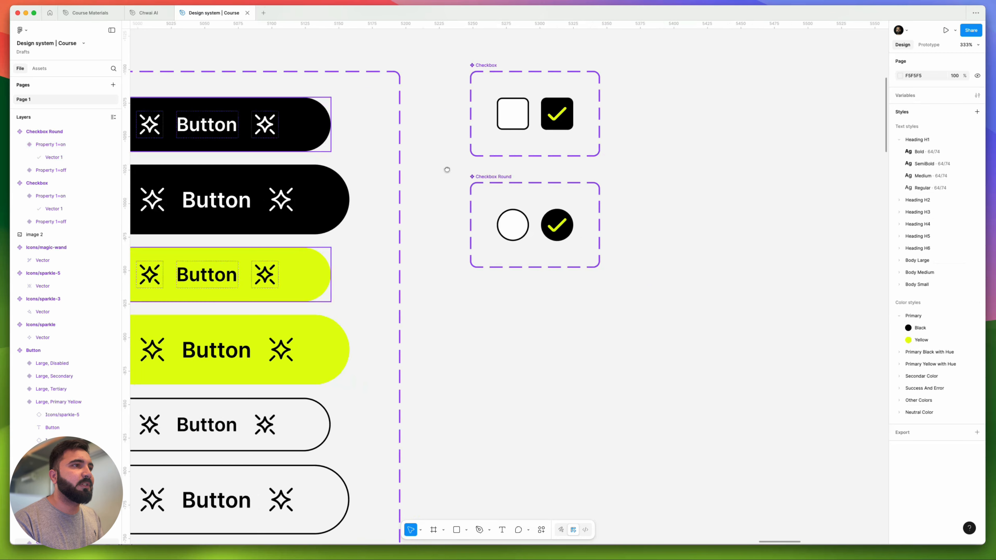
Place a copy of the Checkbox Round set directly below it and rename the copy Radio Button.
drag(492, 267, 511, 217)
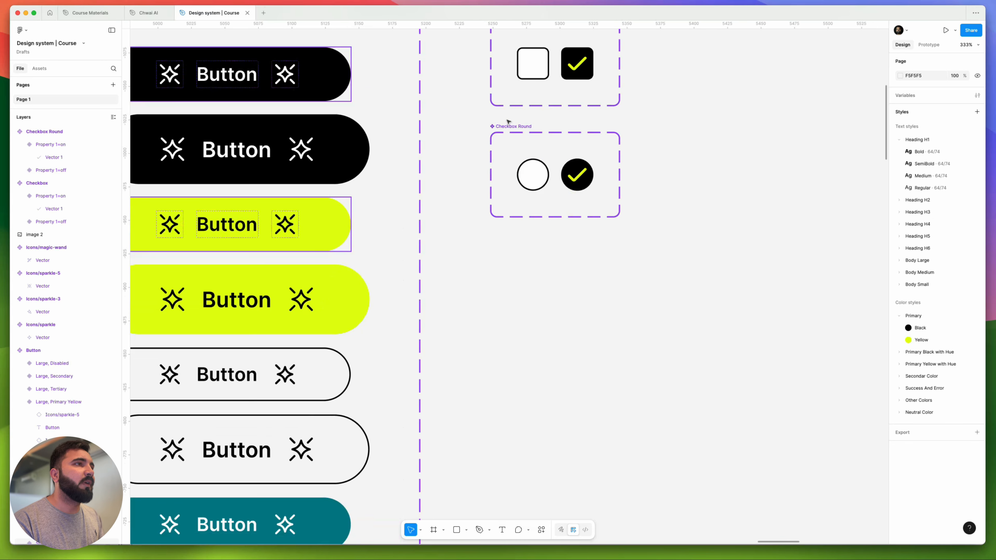
drag(511, 126, 504, 240)
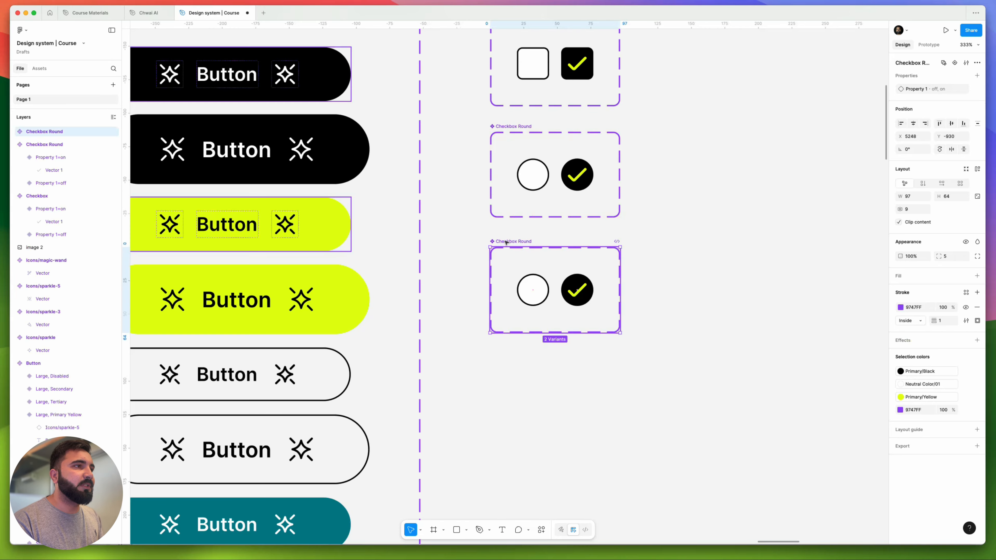
text(Ra)
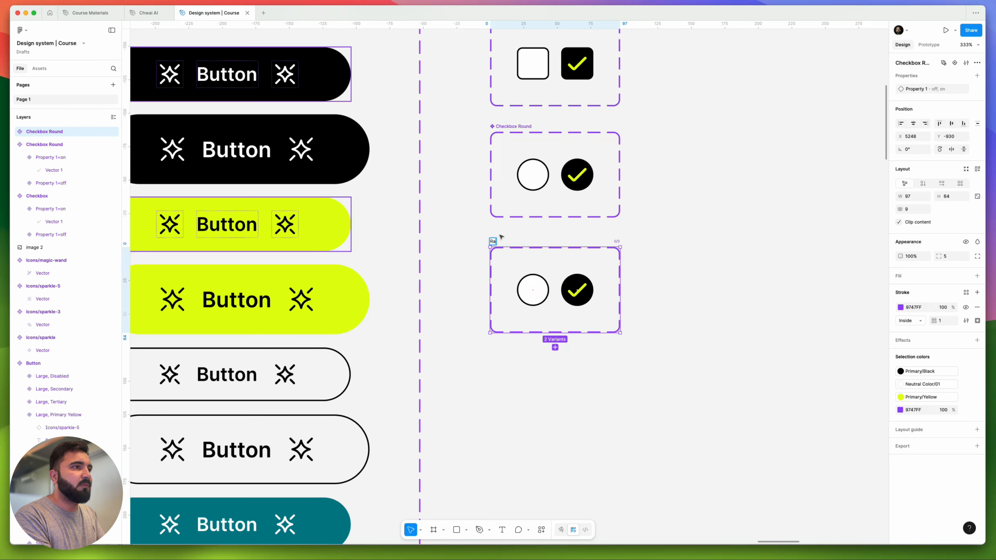
text(dio Button)
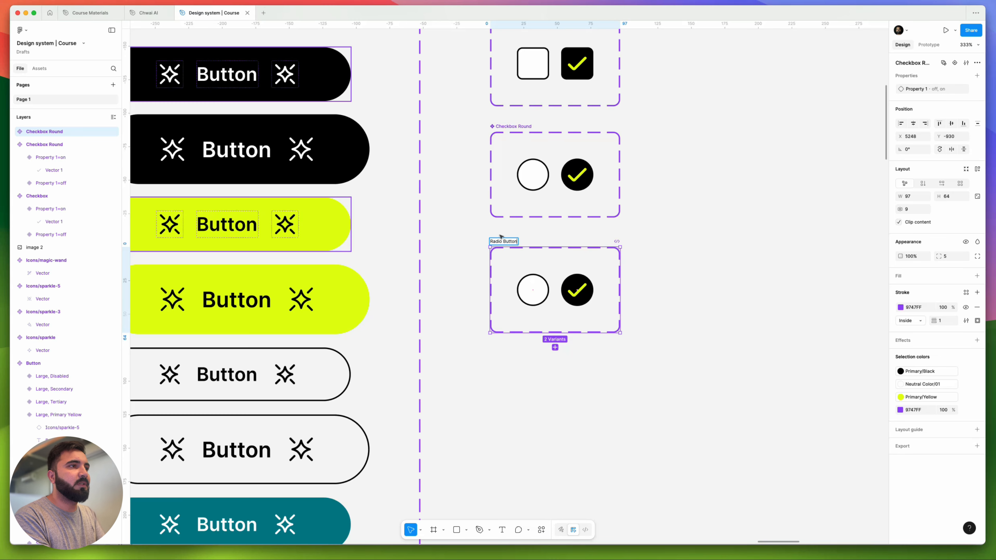
key(Return)
Delete the on variant from the Radio Button set and place a duplicate of the off variant beside the original as a new variant.
key(shift+2)
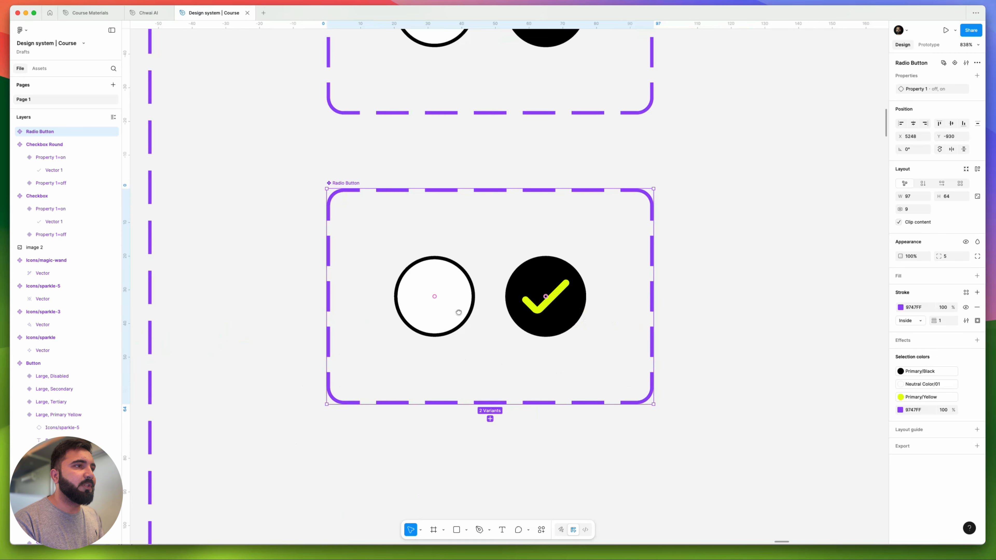
click(541, 293)
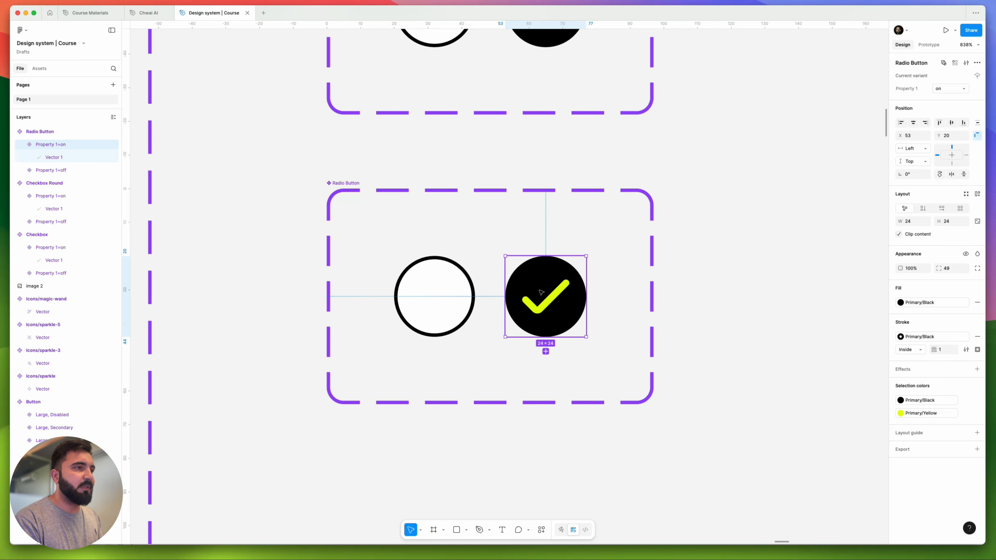
key(Delete)
click(457, 289)
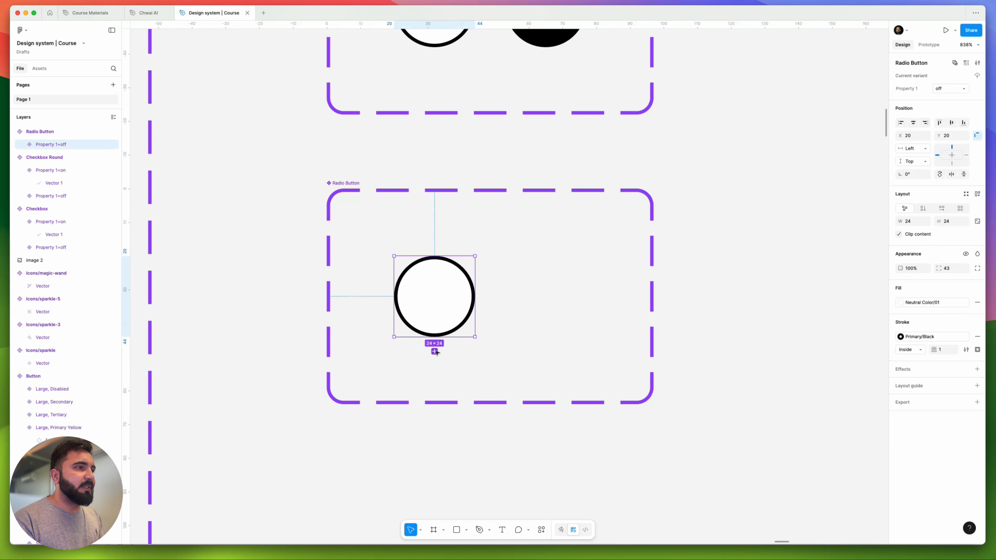
drag(426, 300, 541, 303)
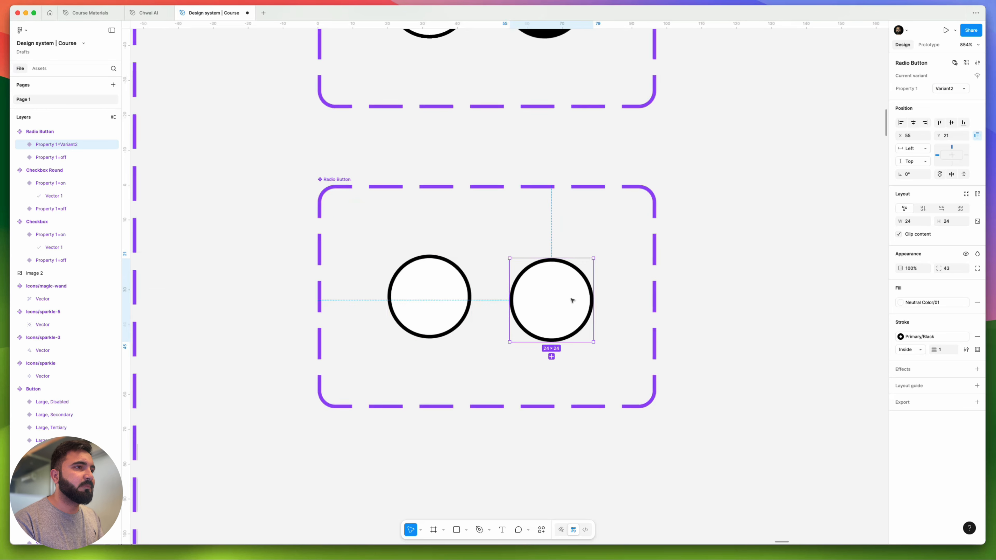
scroll(541, 302, up, 5)
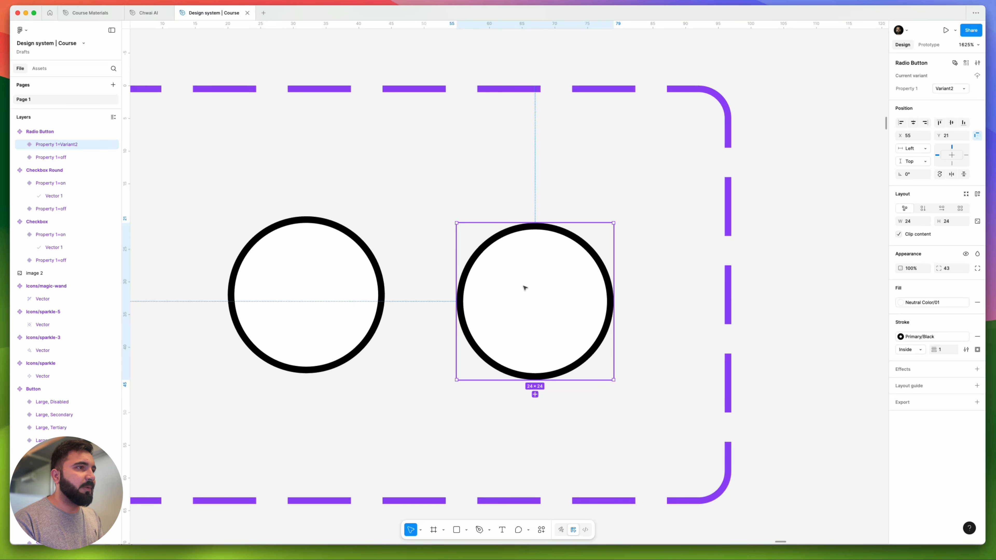
key(super+d)
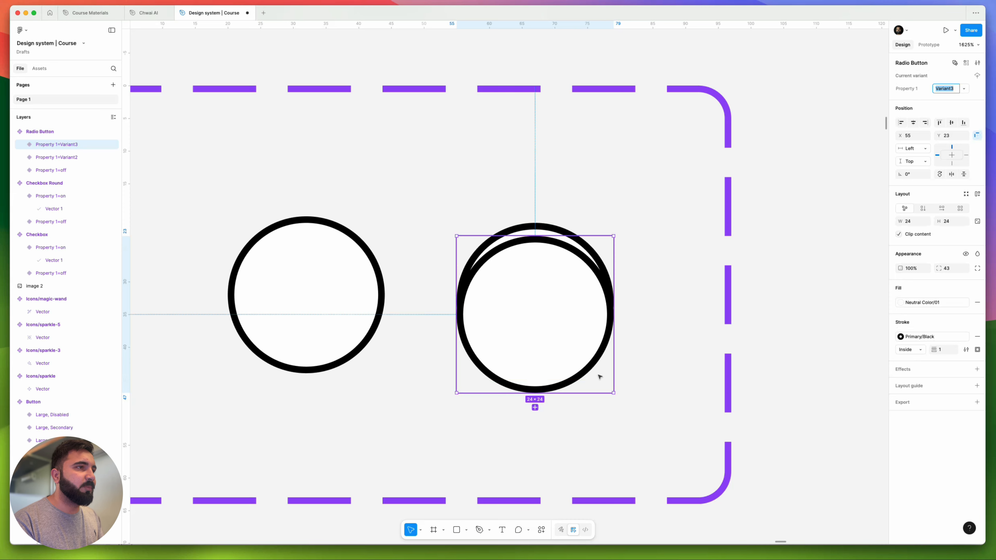
drag(601, 377, 537, 326)
key(Delete)
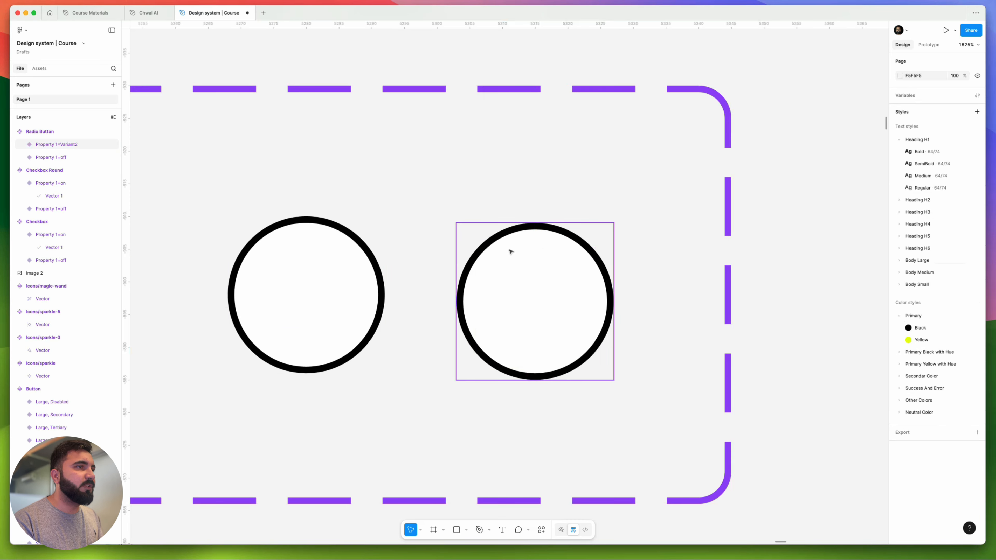
Draw a 14 × 14 frame inside the new Radio Button variant and centre it at X 5, Y 5.
click(510, 252)
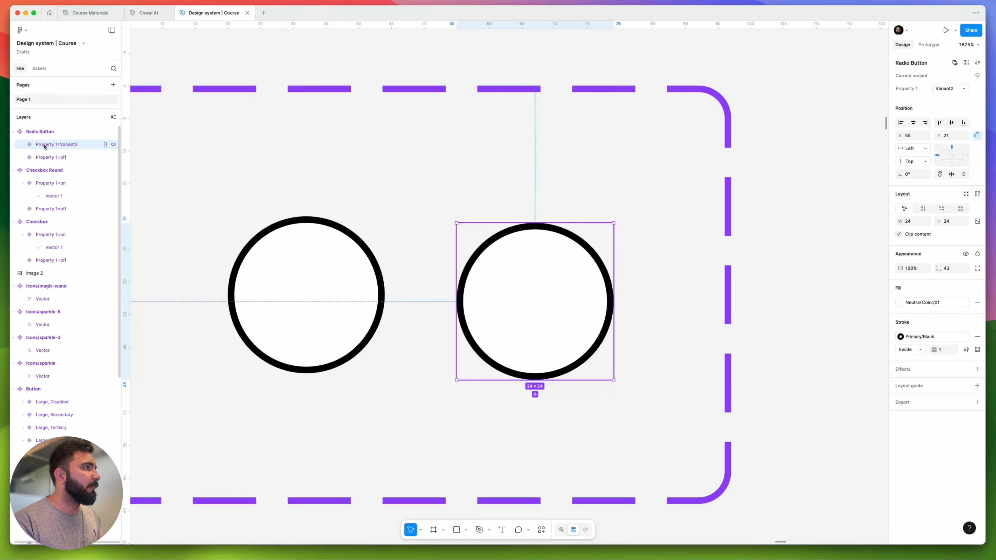
click(434, 530)
drag(502, 256, 594, 347)
drag(540, 296, 532, 296)
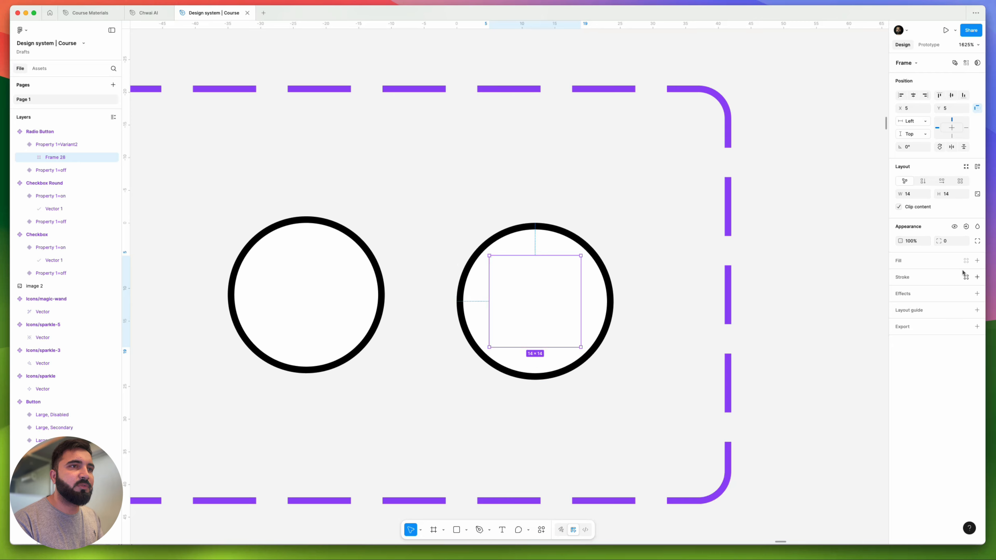
Fill the inner frame with the Primary/Black style and round it into a dot with a corner radius of 54.
click(978, 264)
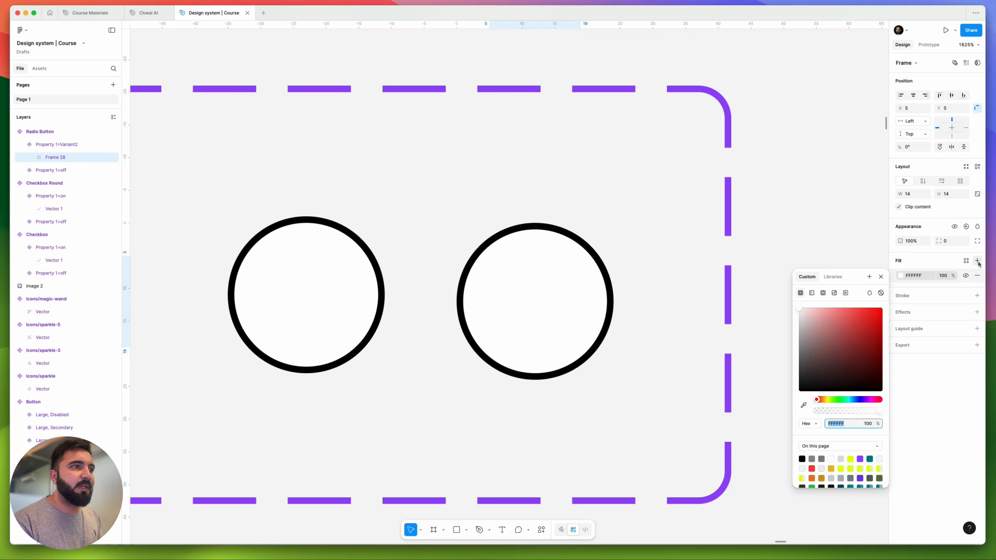
click(966, 260)
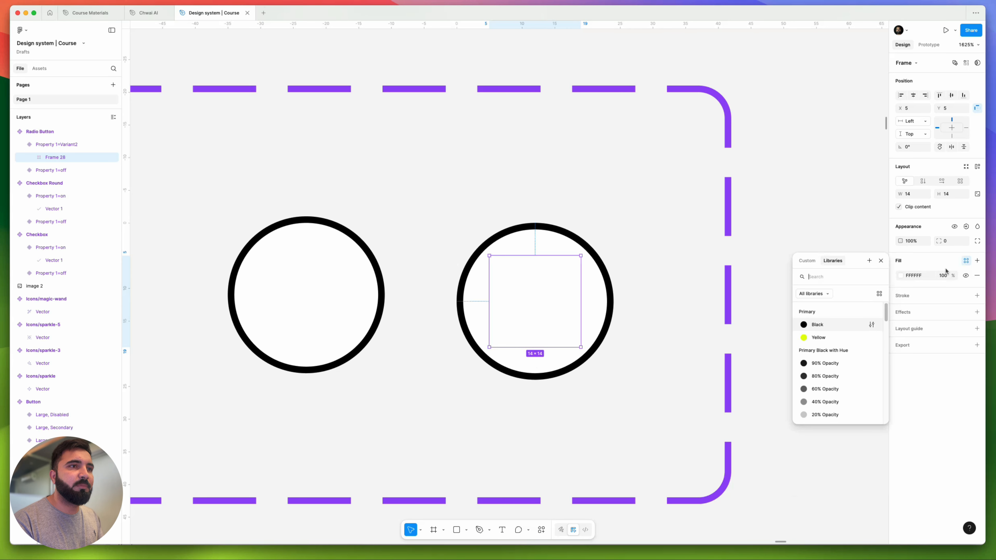
click(819, 326)
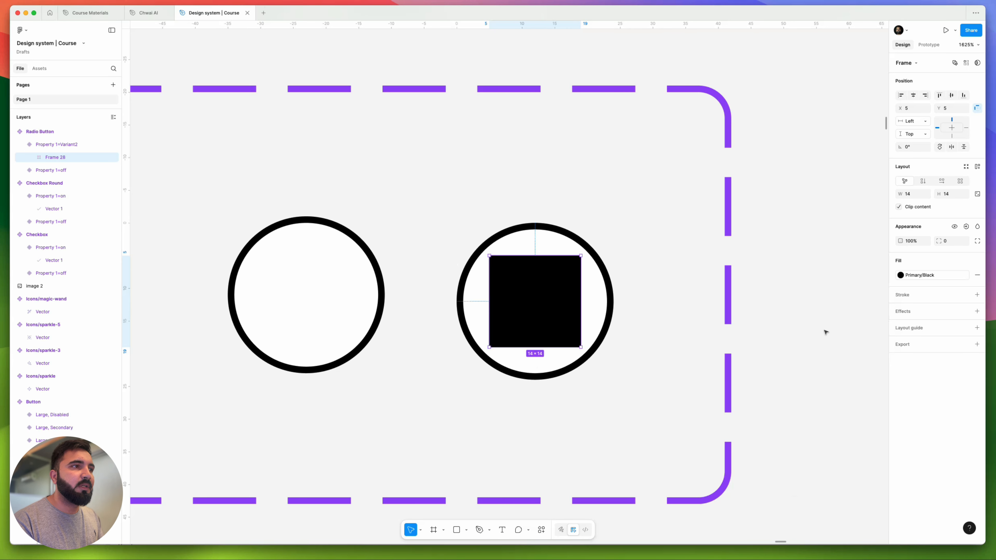
click(942, 243)
text(54)
key(Return)
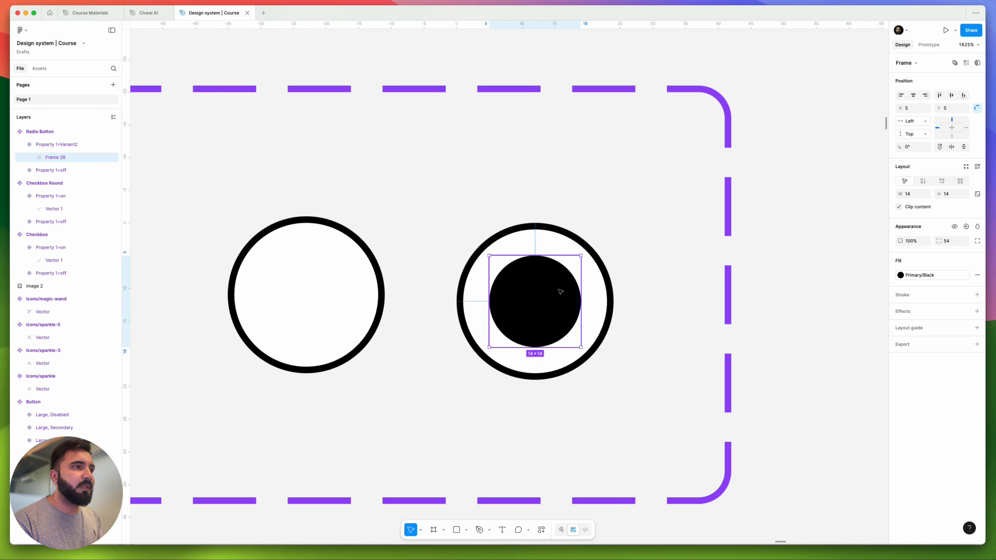
scroll(561, 291, up, 3)
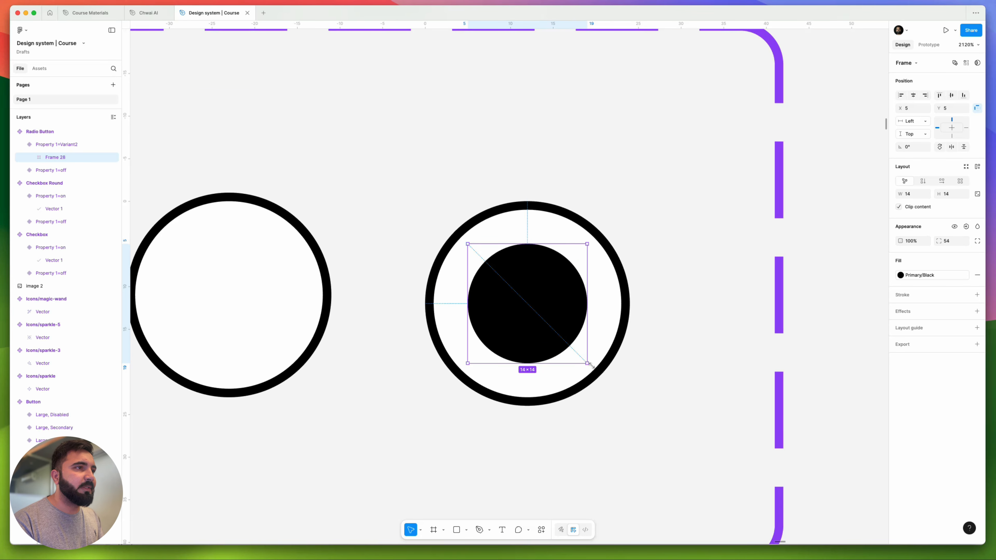
scroll(493, 200, down, 5)
click(560, 218)
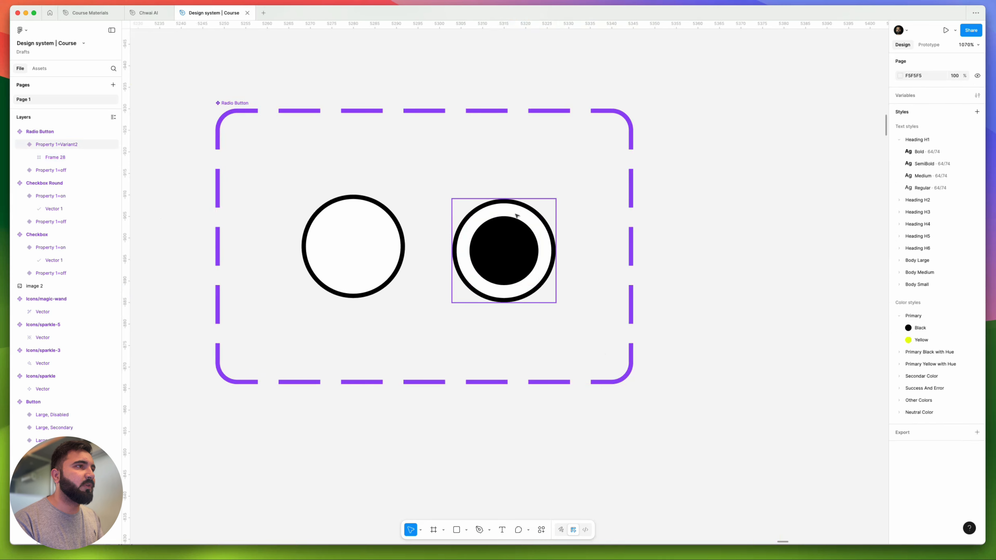
Set Property 1 of the radio button variant with the black dot to On.
click(354, 215)
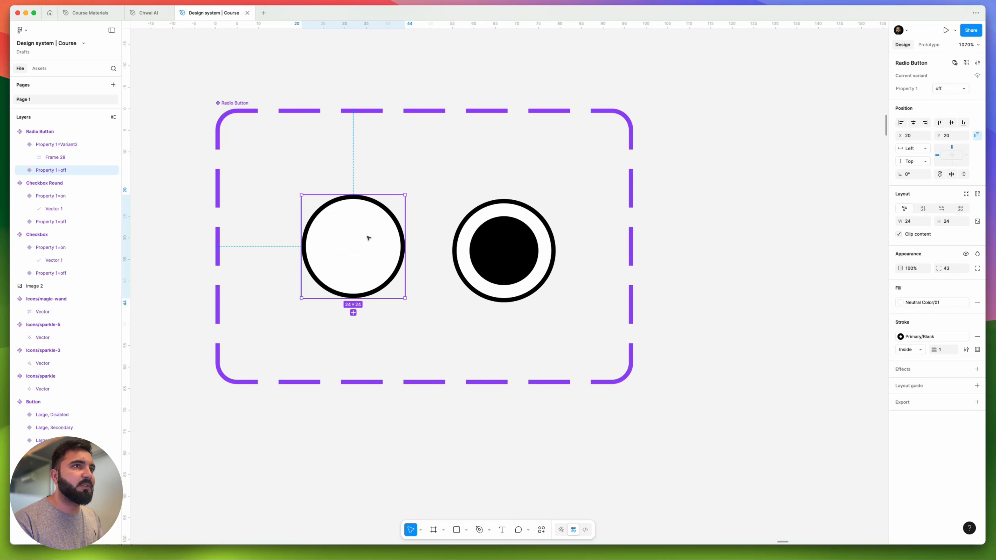
click(504, 220)
click(947, 91)
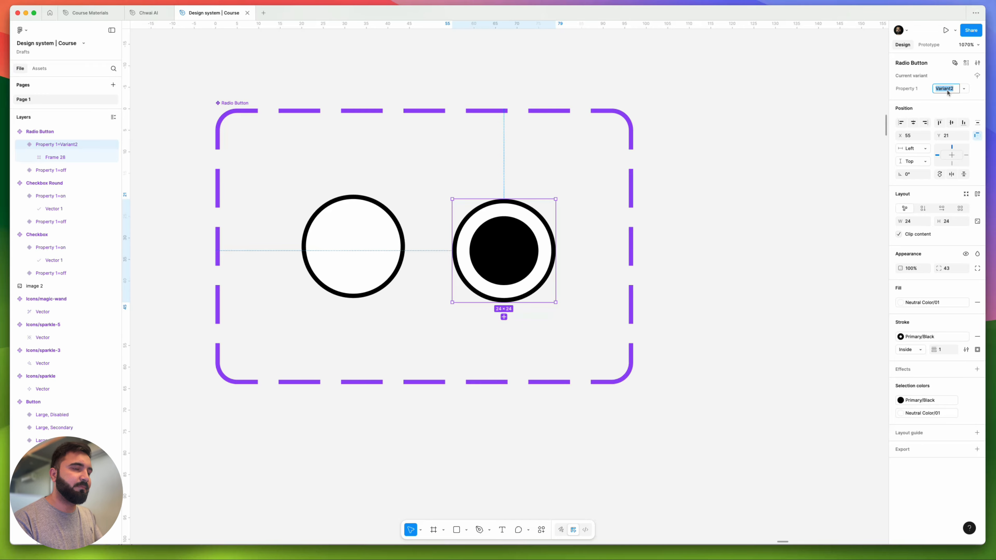
text(Onn)
key(Return)
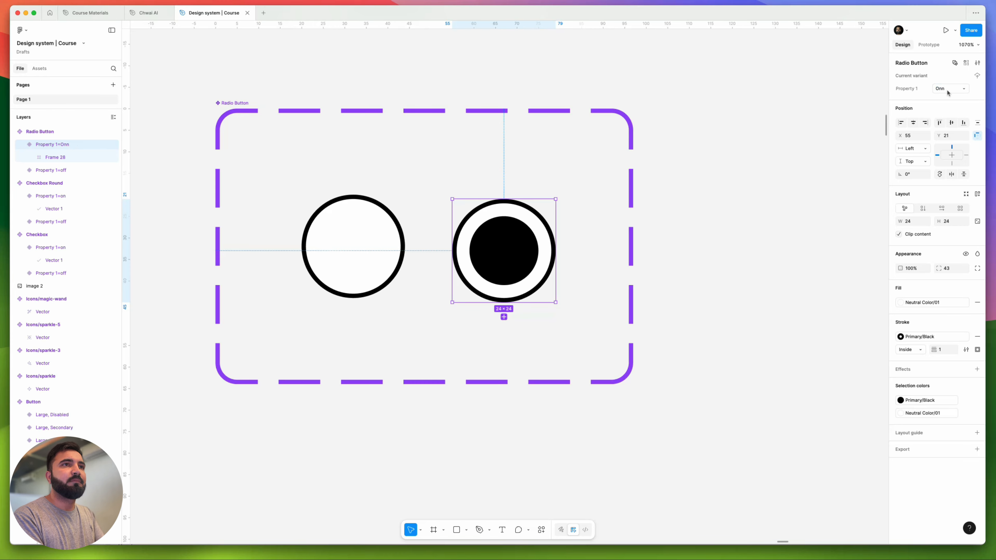
click(945, 90)
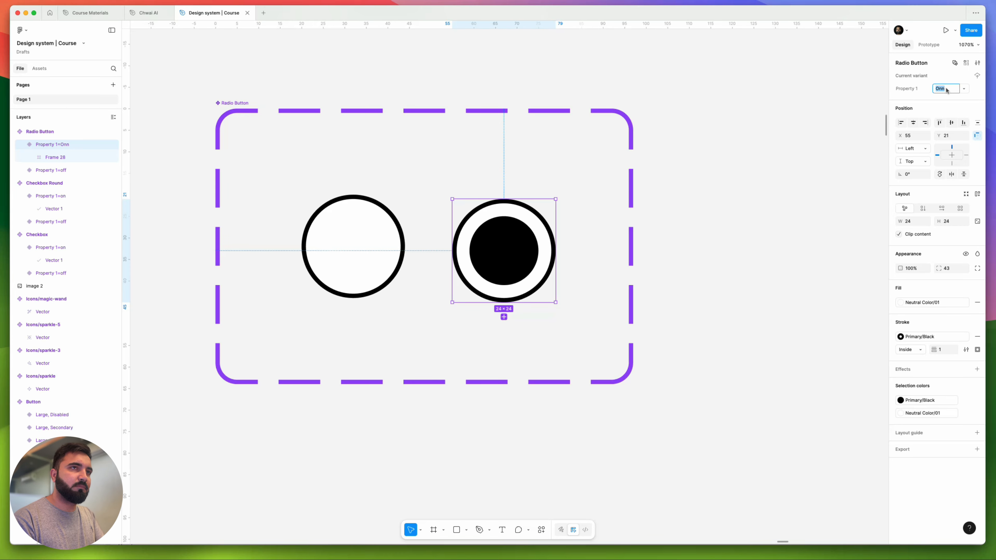
click(948, 91)
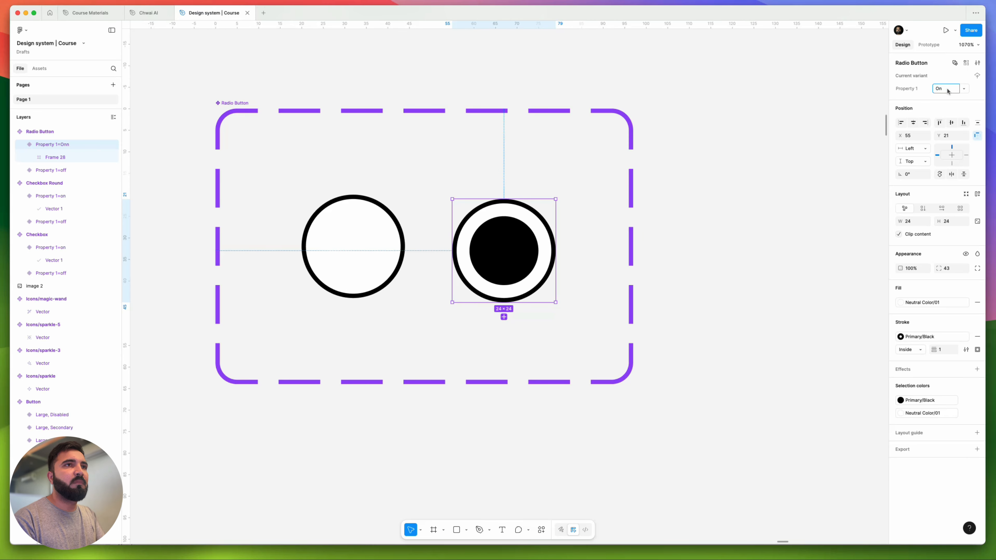
click(678, 250)
Place an instance of the off radio button beside its component set and test switching Property 1 on and off.
scroll(503, 214, down, 5)
click(411, 232)
drag(411, 231, 679, 210)
click(940, 86)
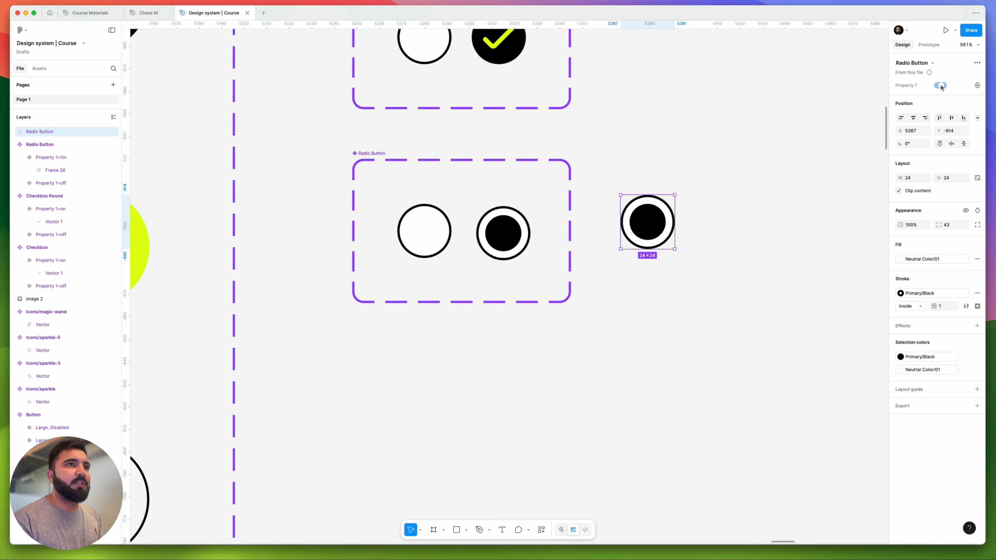
click(940, 86)
Delete the test radio button instance beside the component set.
scroll(541, 186, down, 5)
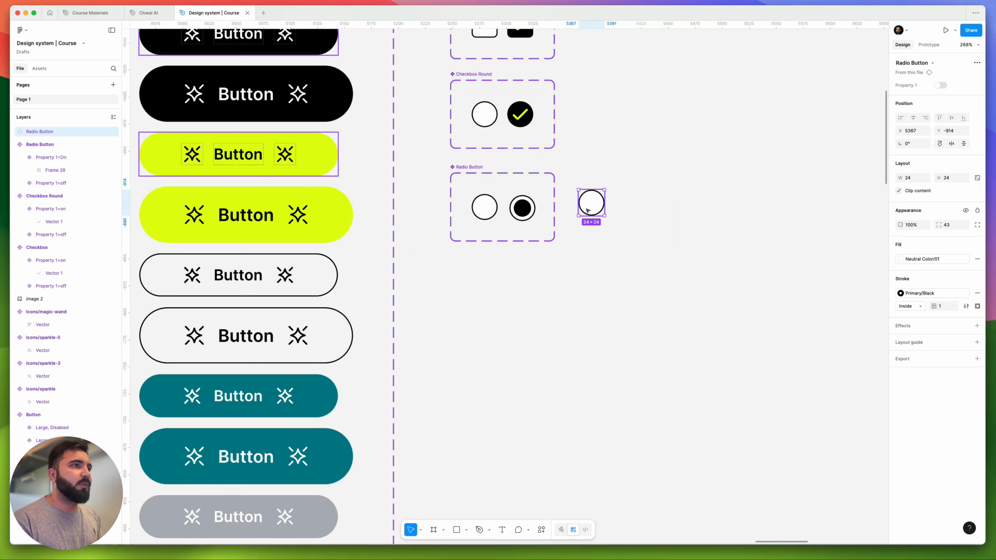
key(Delete)
scroll(557, 186, up, 3)
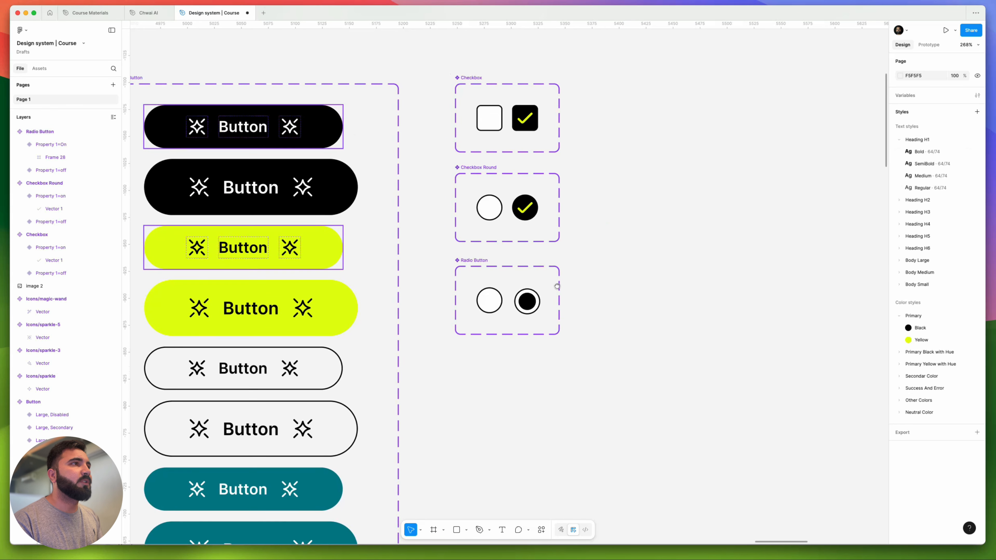
Rename the Checkbox component set's Property 1 to Checkbox.
click(464, 78)
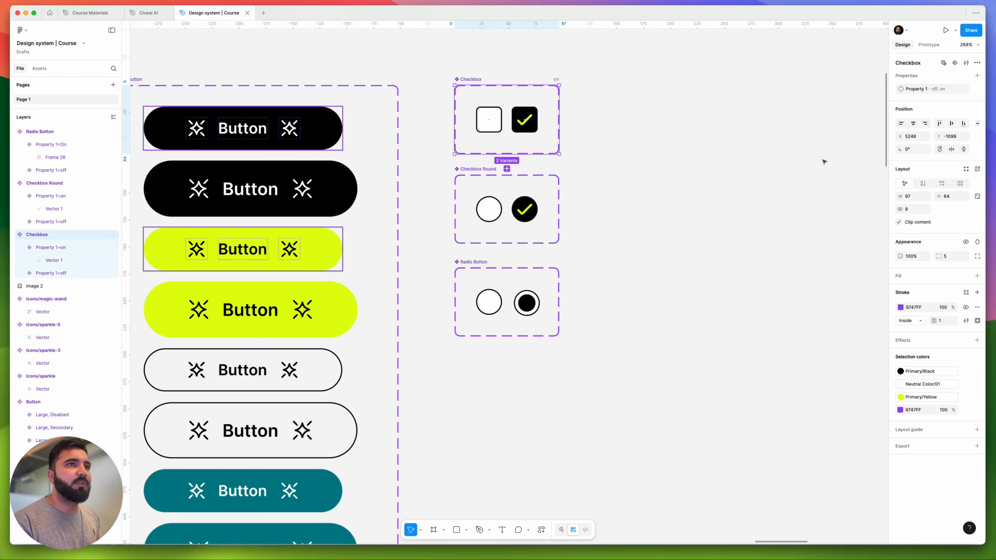
double_click(921, 89)
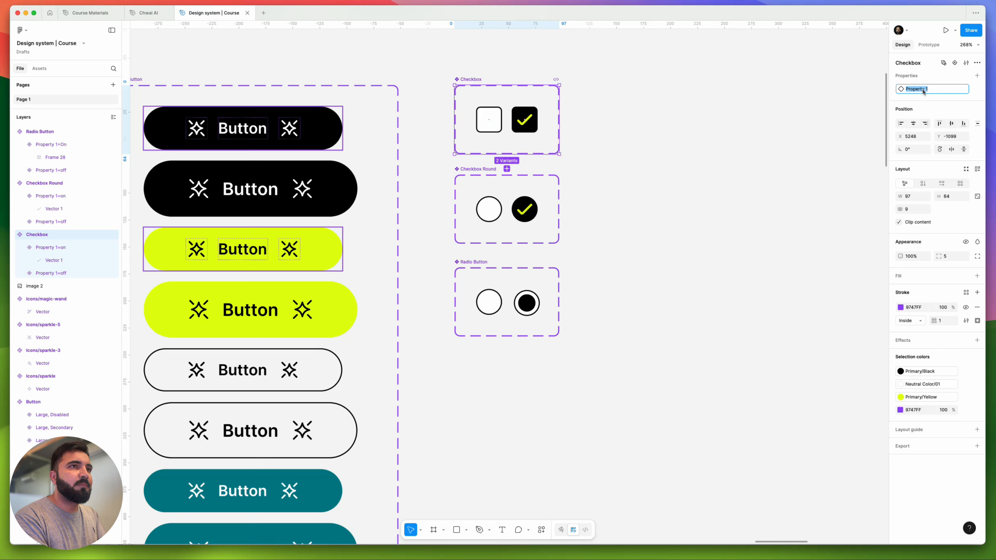
text(Checkbox)
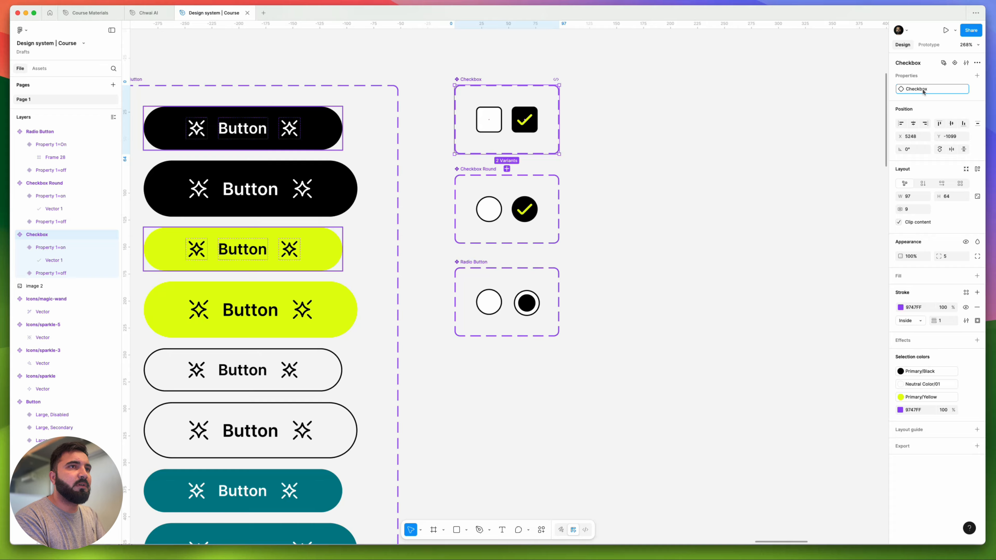
key(Return)
key(shift+Tab)
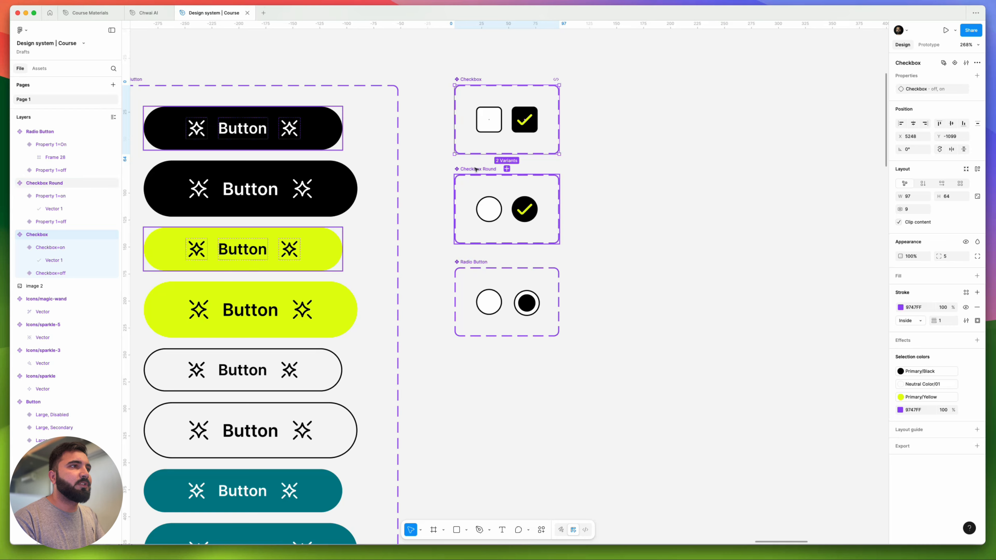
Rename the Checkbox Round component set's Property 1 to Round Checkbox.
double_click(918, 90)
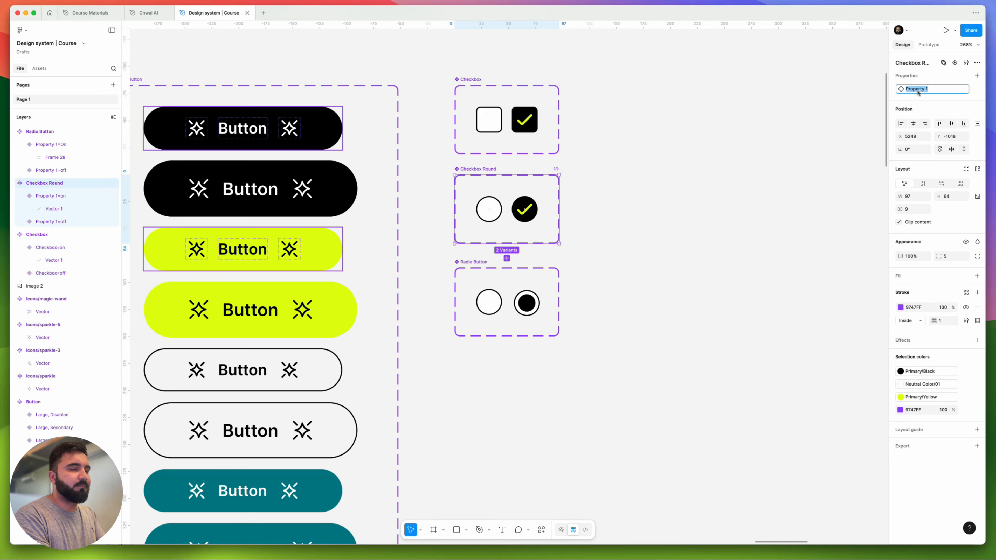
text(Round Check)
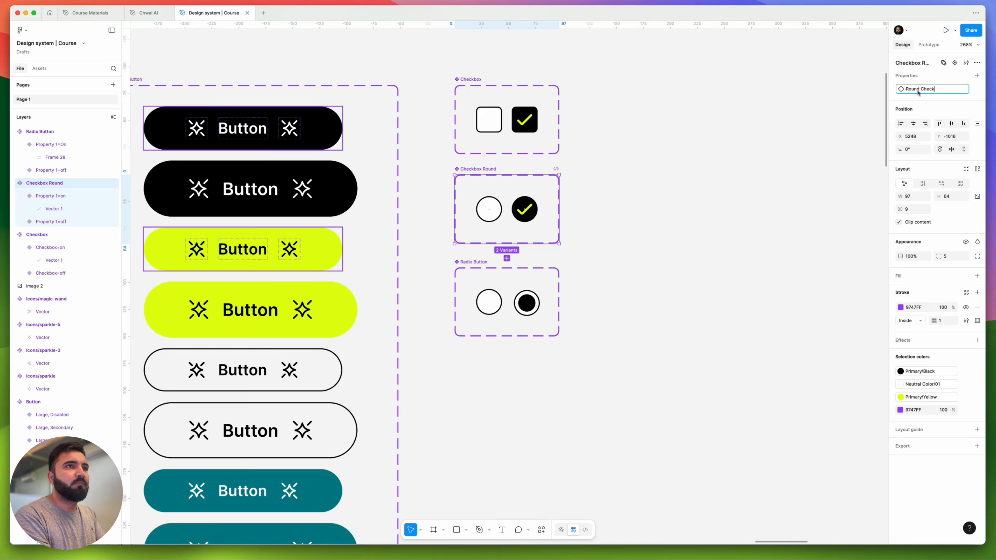
text(box)
key(Return)
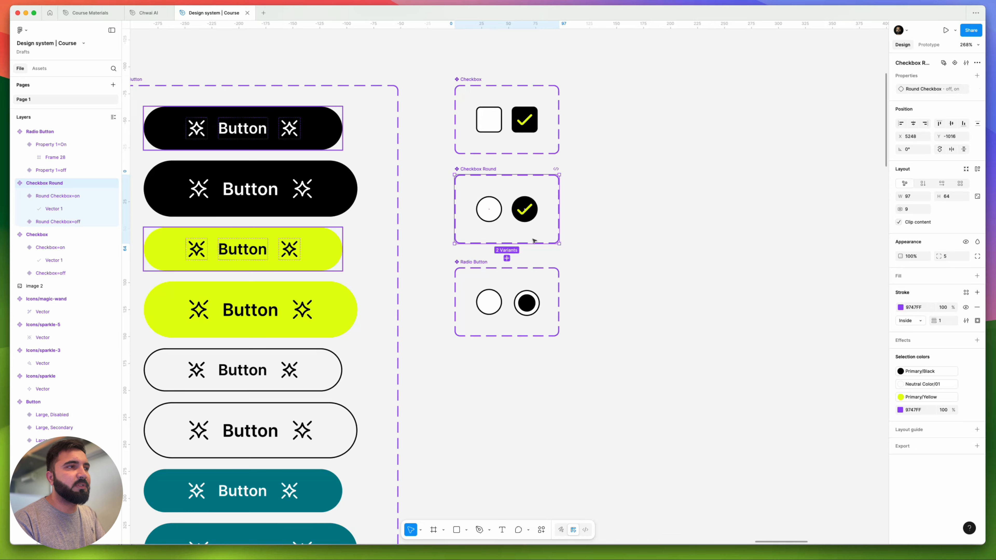
Rename the Radio Button component set's Property 1 to Radio Button.
click(475, 264)
double_click(914, 90)
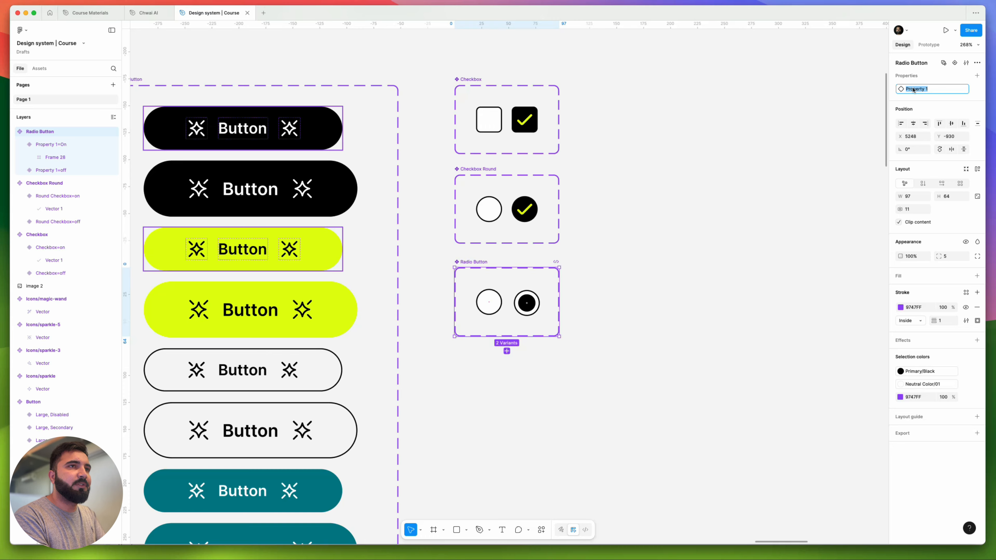
text(Radio Button)
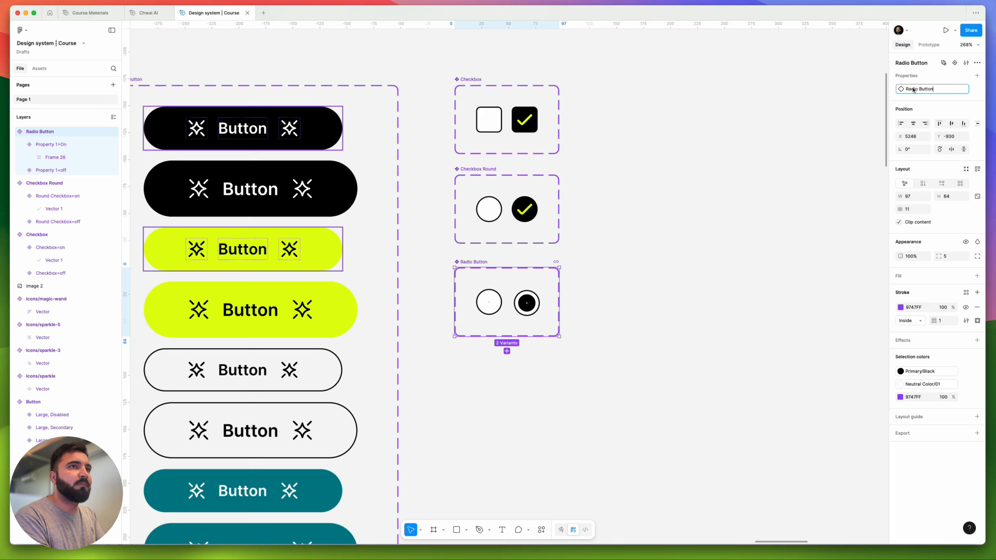
key(Return)
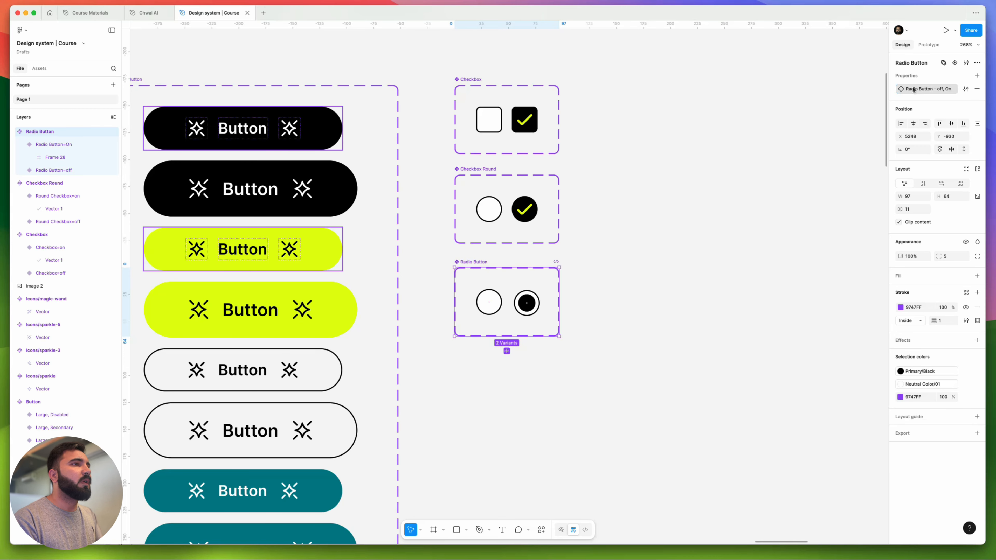
drag(621, 94, 438, 412)
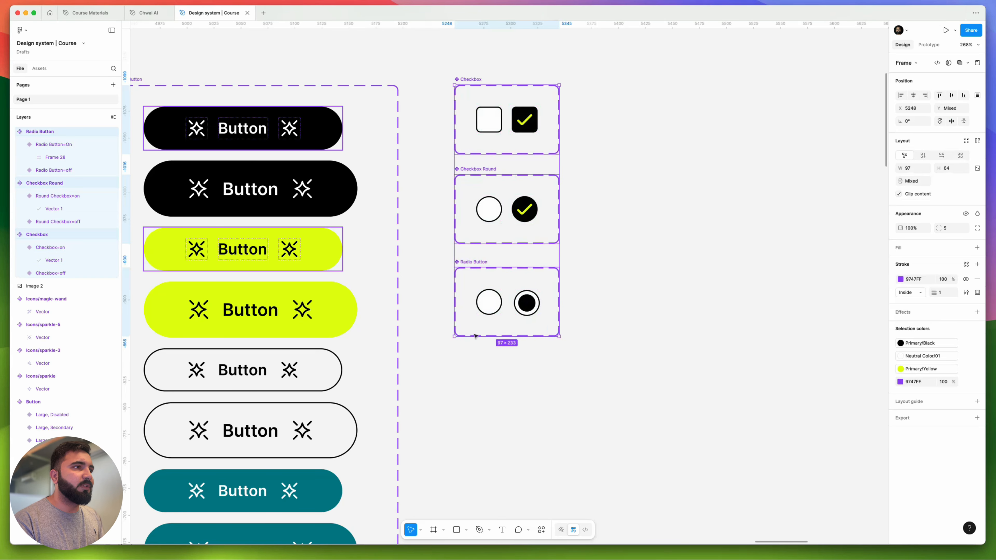
key(Escape)
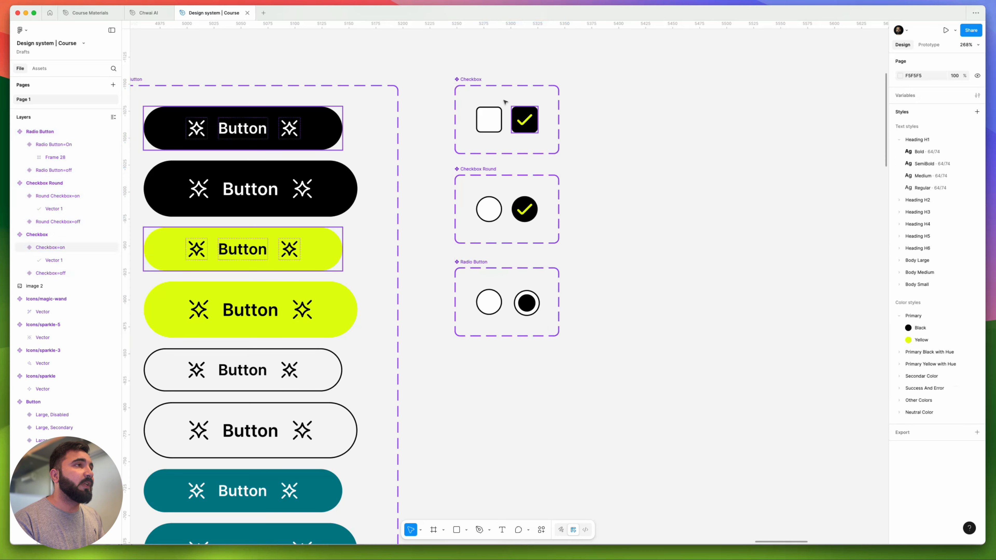
click(489, 120)
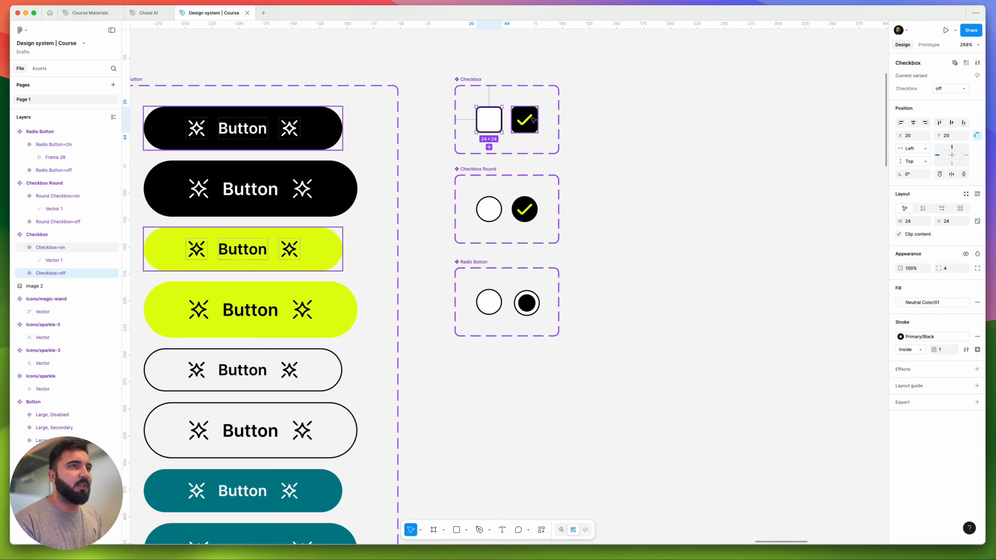
scroll(534, 119, right, 3)
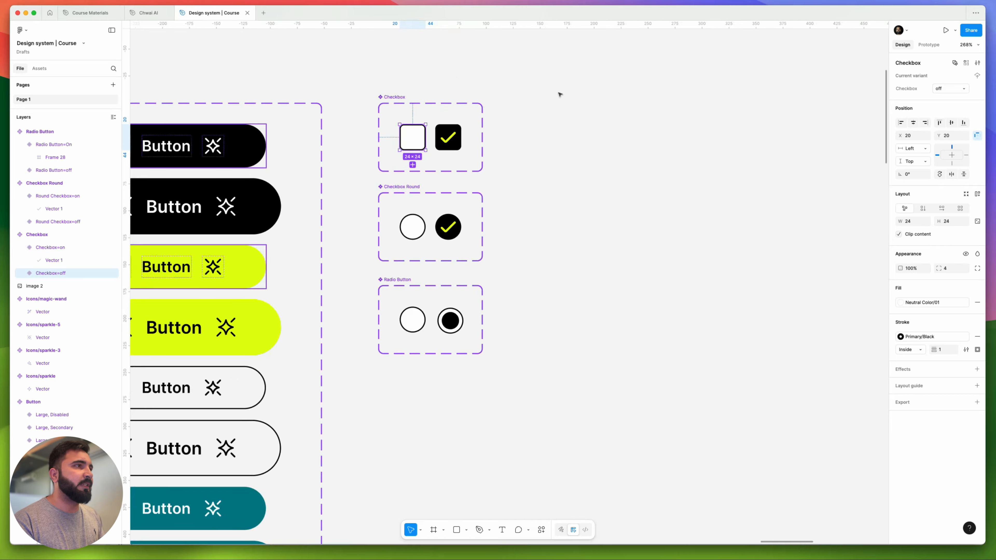
drag(559, 89, 343, 384)
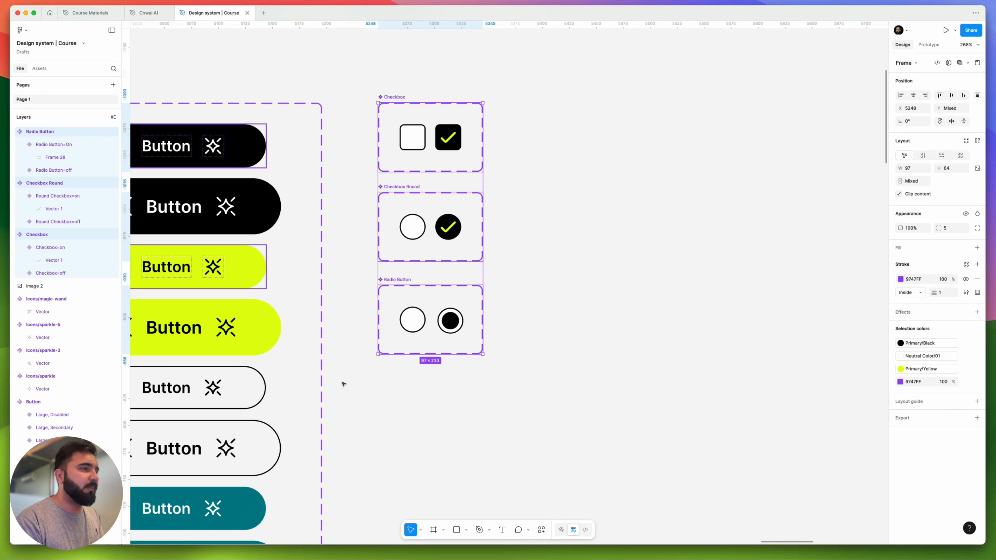
click(551, 264)
scroll(510, 189, down, 3)
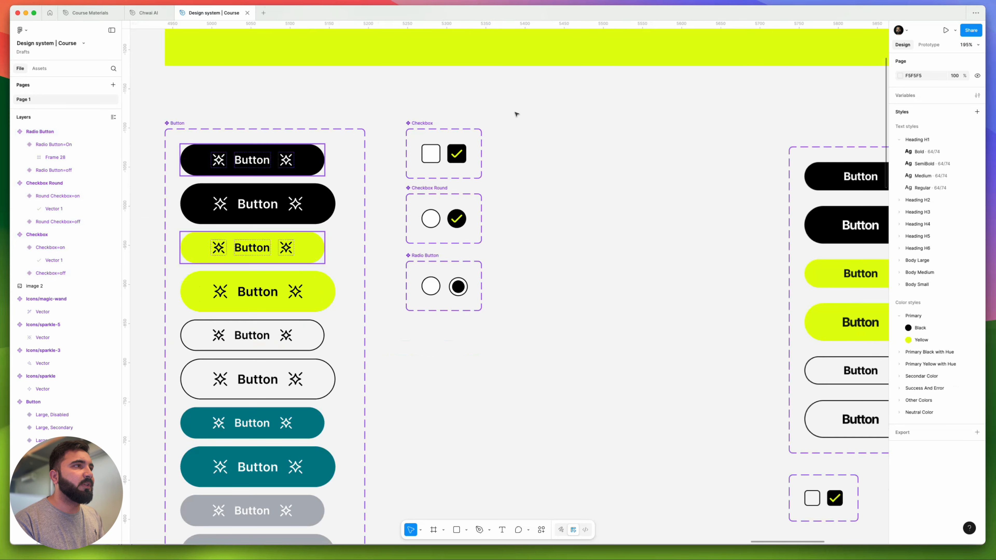
drag(515, 112, 380, 340)
scroll(475, 231, down, 5)
drag(515, 319, 393, 258)
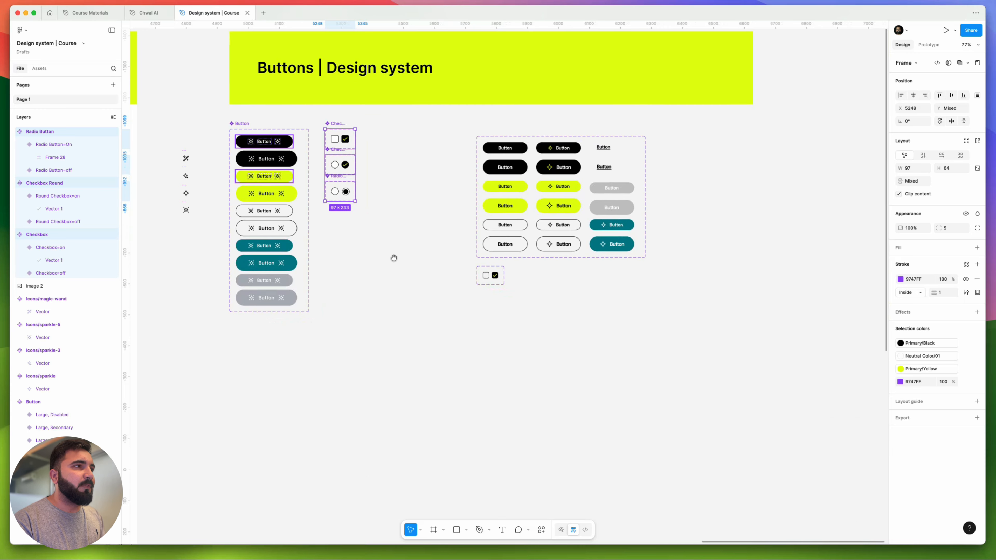
Switch to the Chwai AI file and go to its Username input field components.
click(144, 12)
scroll(362, 207, down, 3)
scroll(396, 207, down, 5)
scroll(454, 219, down, 10)
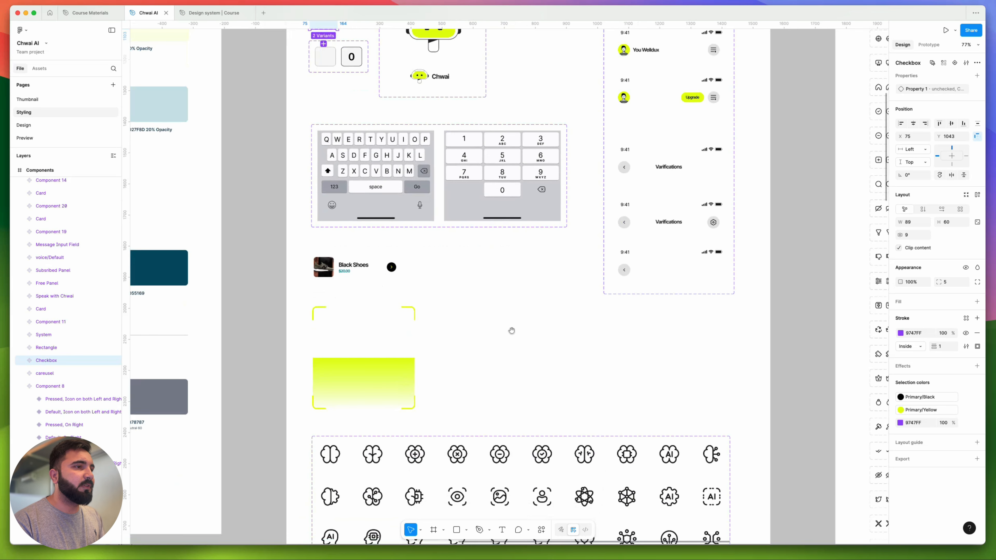
click(541, 292)
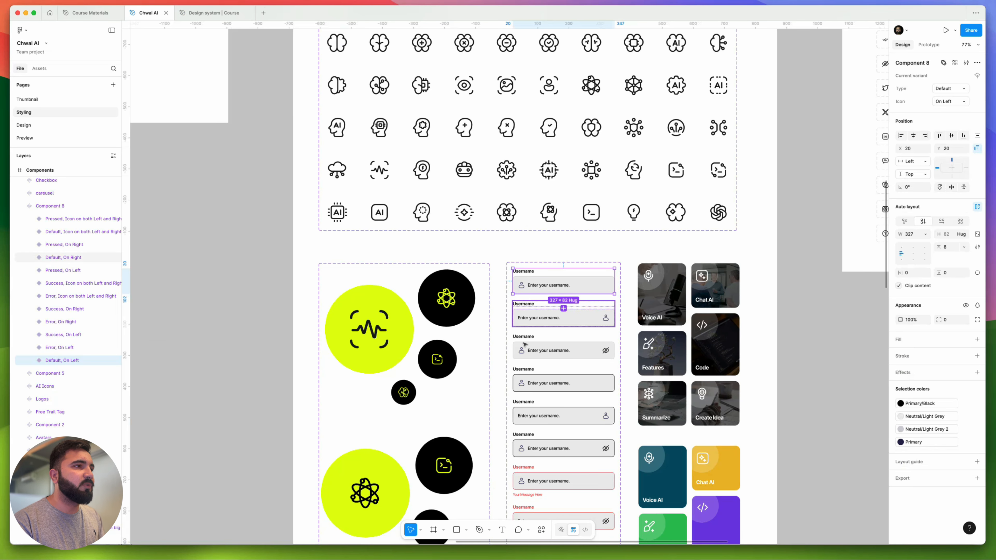
scroll(543, 274, down, 3)
right_click(547, 218)
mouse_move(611, 254)
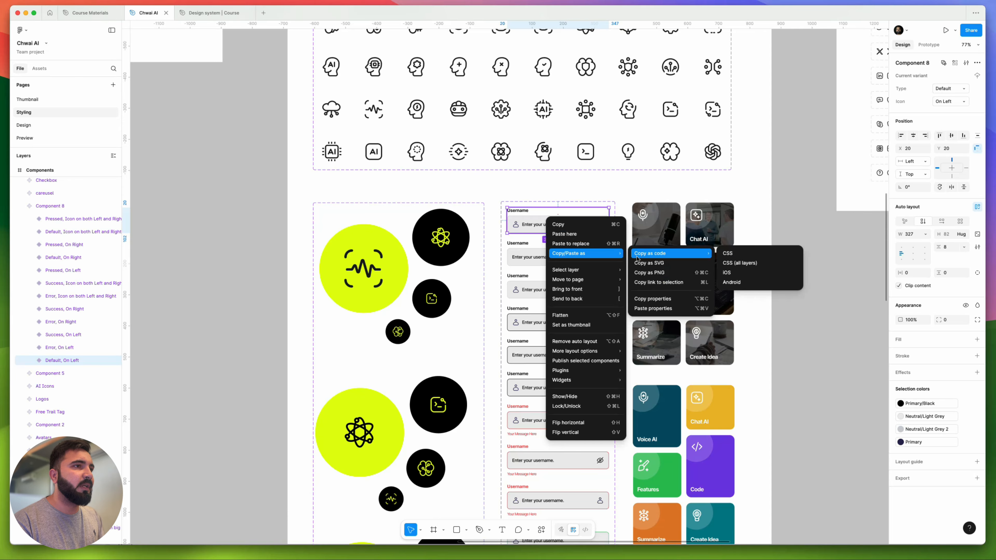
key(Escape)
scroll(526, 393, down, 3)
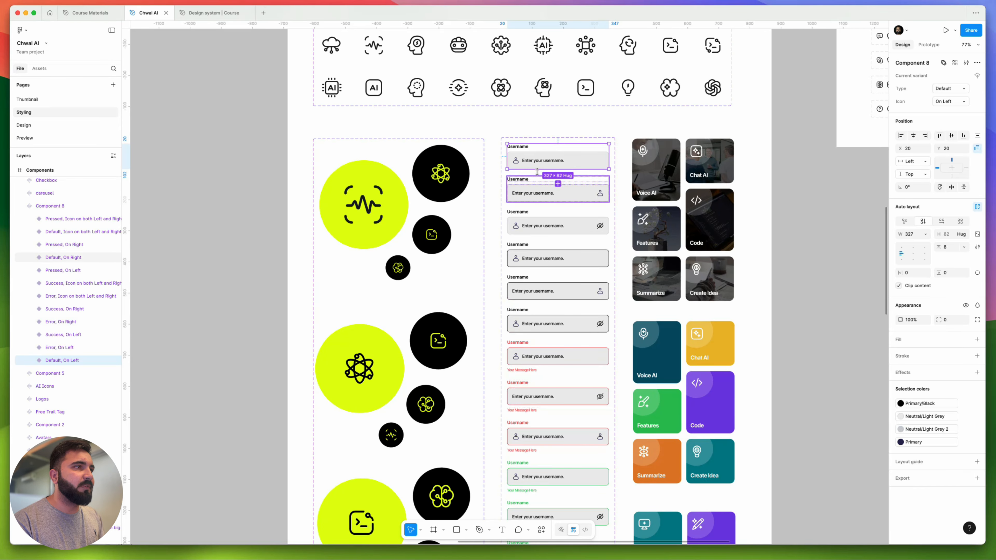
Copy the whole Username input field component set as PNG.
click(554, 129)
right_click(551, 144)
mouse_move(590, 177)
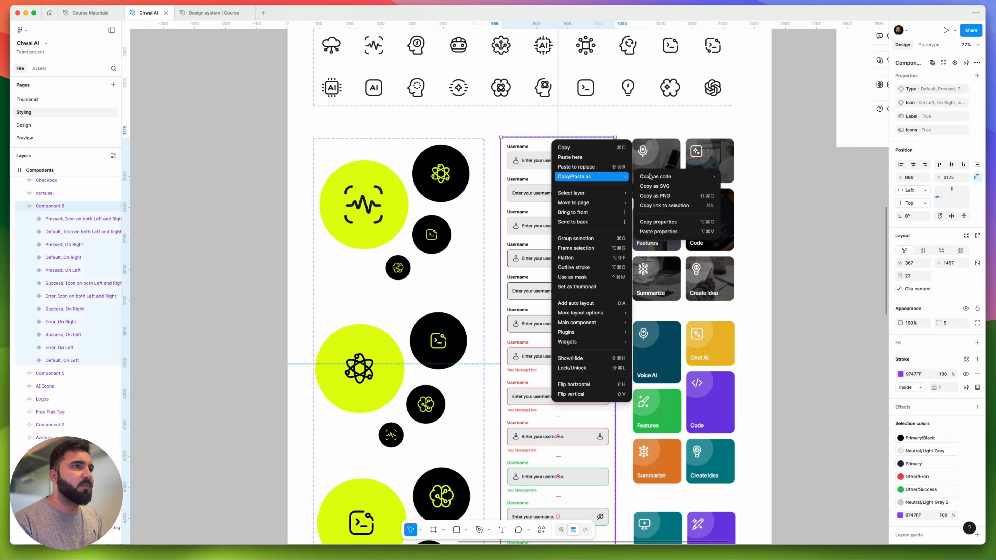
click(665, 193)
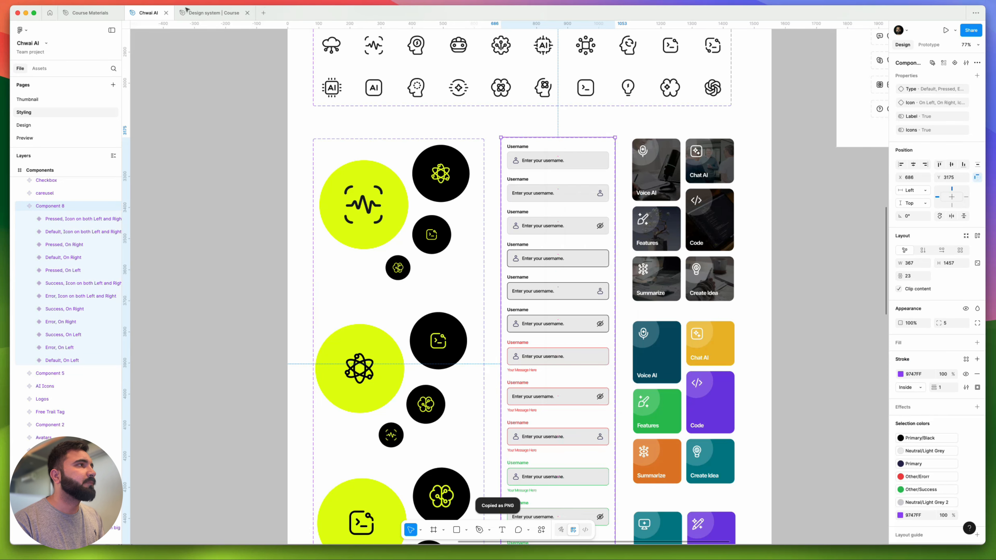
Return to the Design system | Course file and delete the reference image of buttons and checkboxes beside the component sets.
click(198, 15)
click(425, 192)
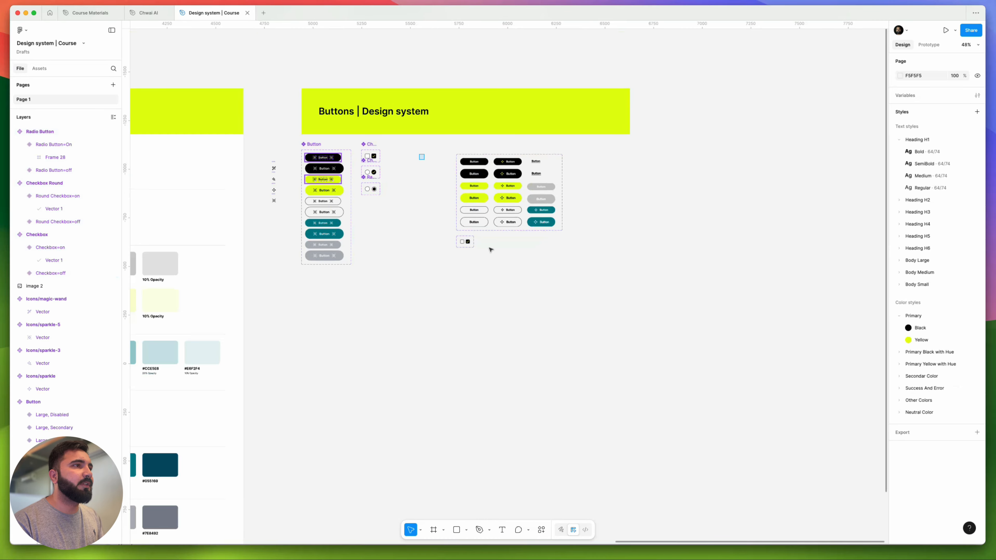
click(490, 250)
key(Delete)
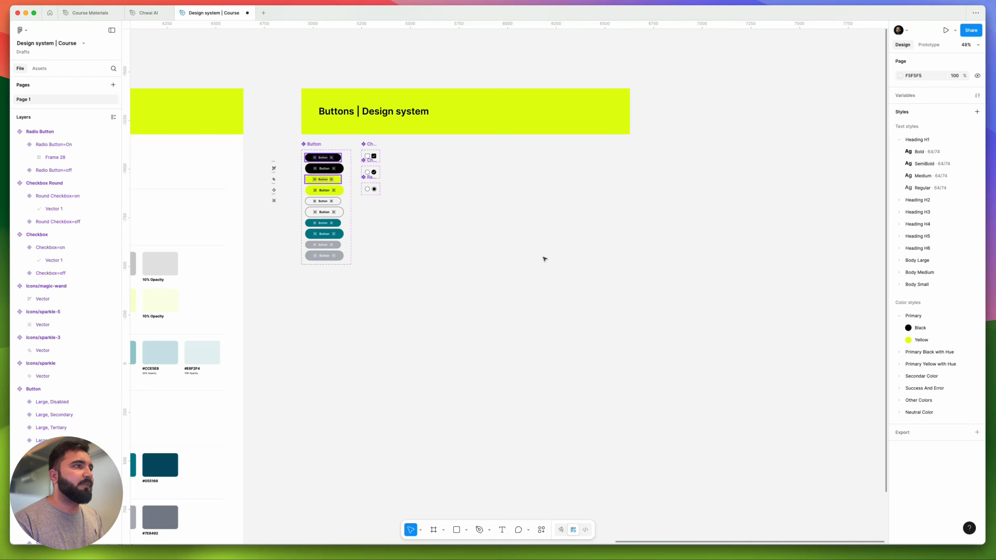
Paste the copied input field image and place it to the right of the component sets at about X 5852, Y -1023.
key(super+v)
drag(527, 238, 533, 285)
scroll(457, 208, up, 5)
mouse_move(473, 209)
mouse_down()
mouse_move(508, 183)
mouse_move(465, 224)
mouse_up()
scroll(536, 180, down, 2)
drag(322, 189, 462, 212)
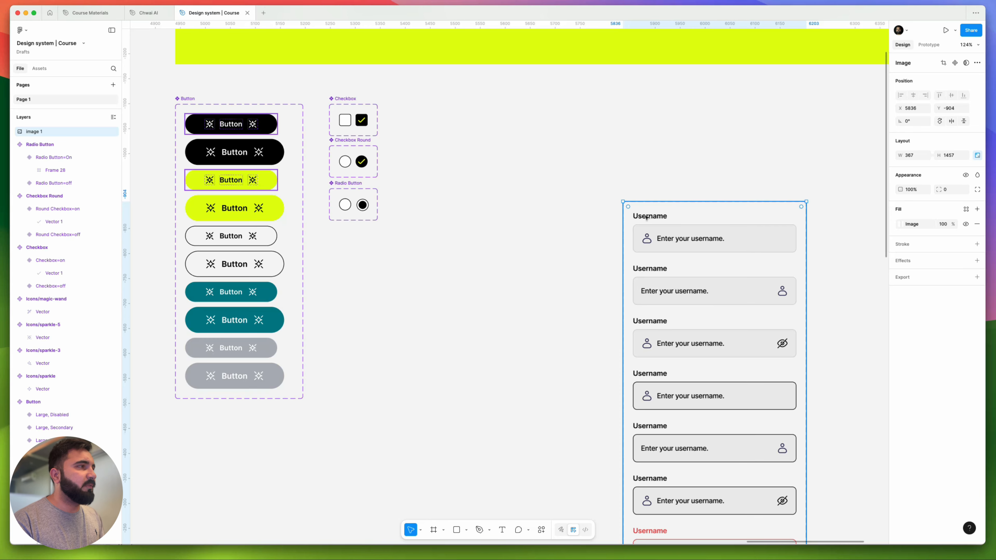
click(567, 262)
scroll(541, 213, down, 1)
drag(679, 244, 687, 186)
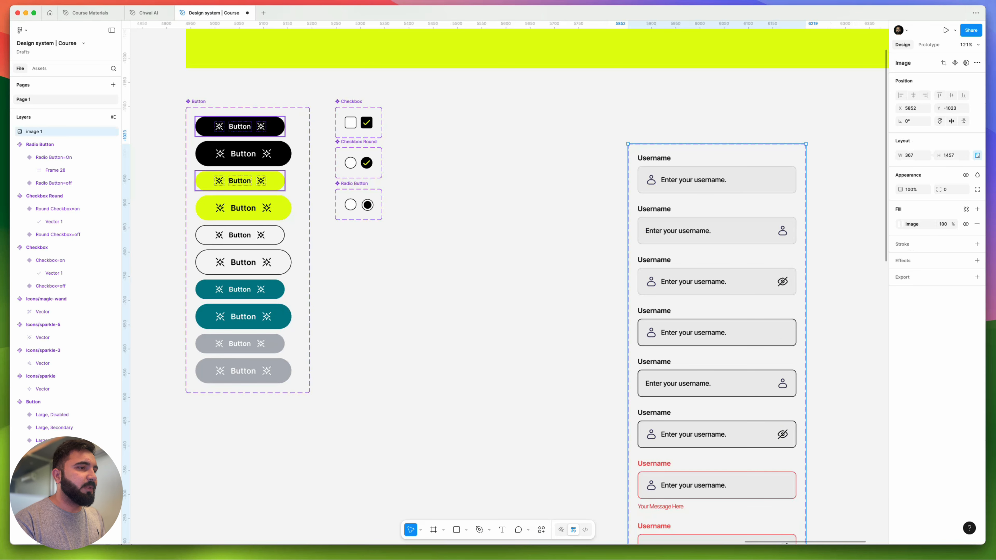
Add the text "Enter your username" between the checkbox component sets and the pasted reference image.
click(459, 191)
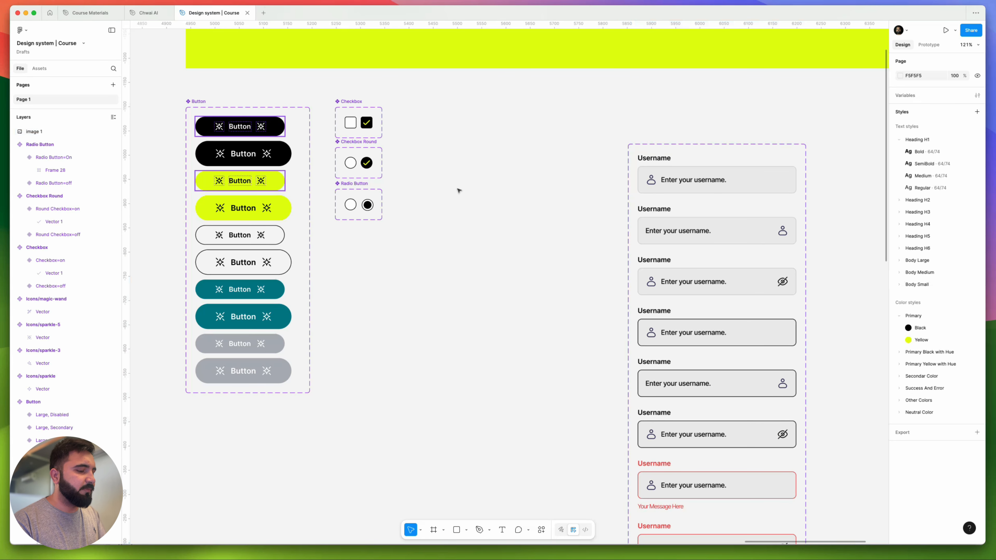
key(t)
click(457, 191)
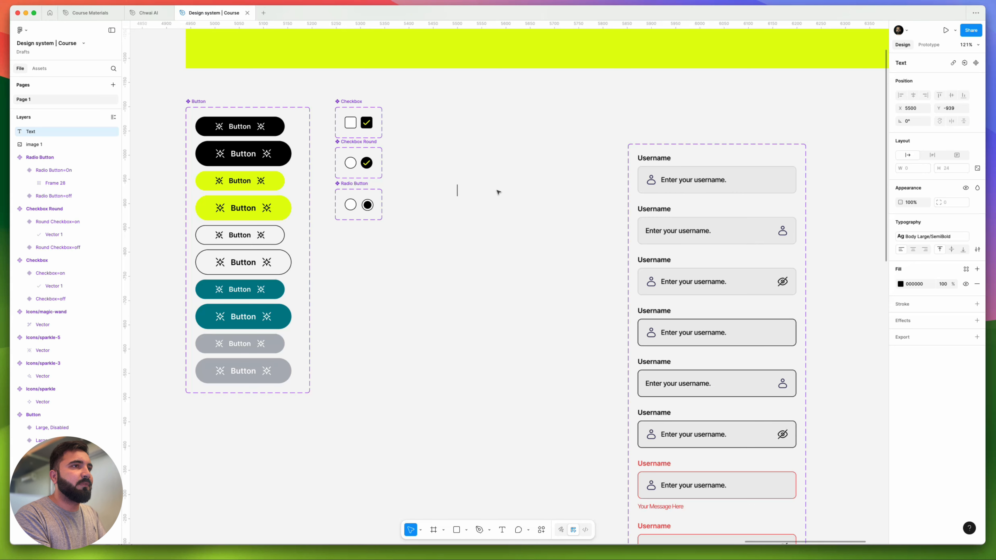
text(Enter your username)
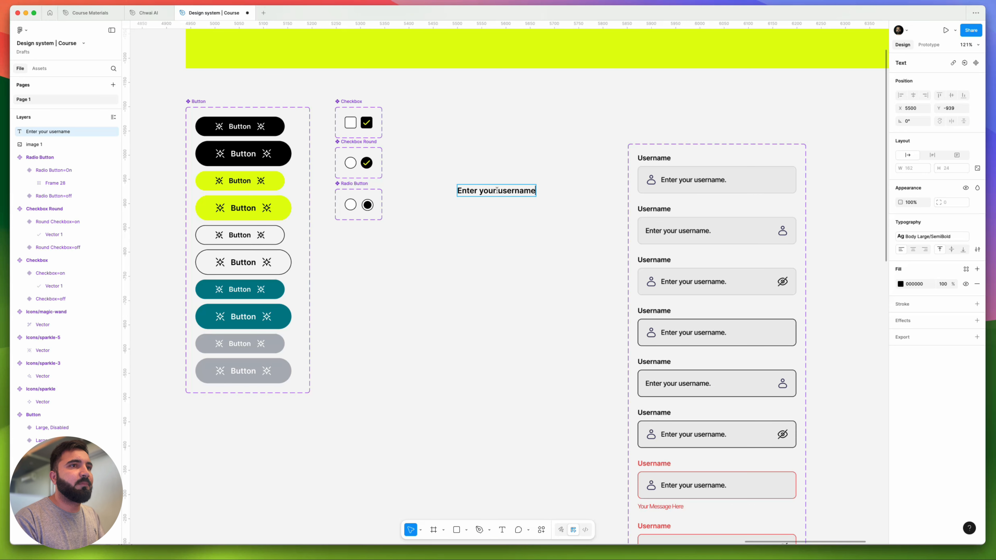
Apply the Body Large/Medium text style to the "Enter your username" text.
key(super+a)
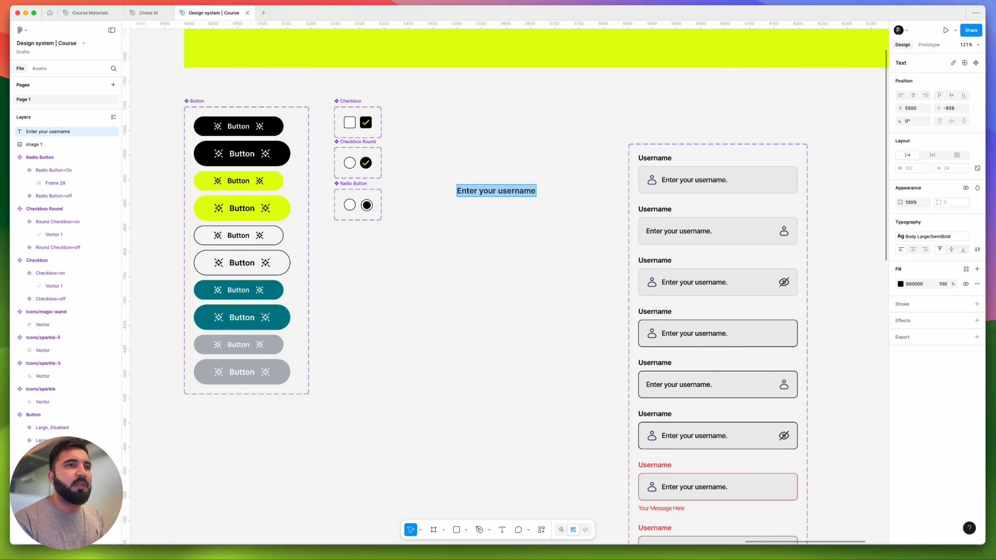
click(938, 237)
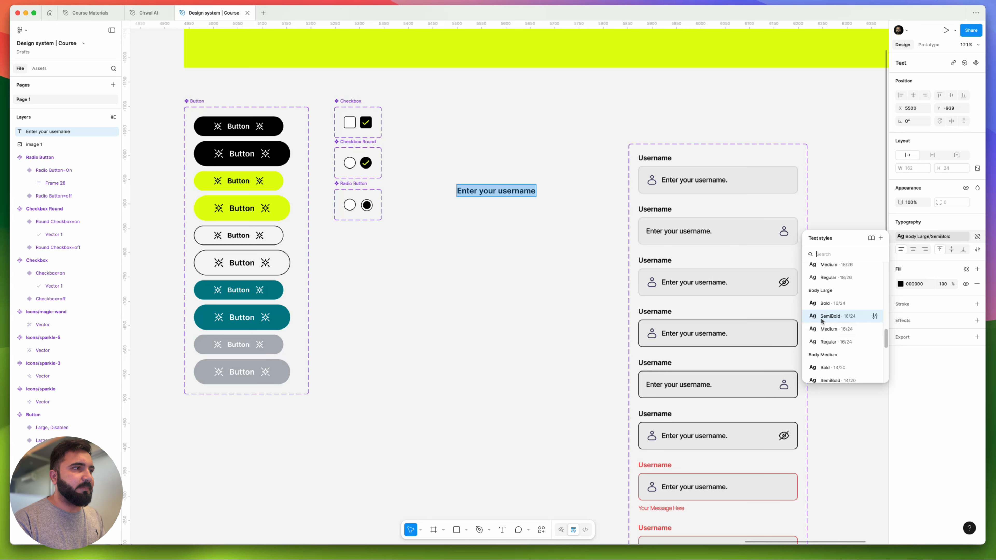
click(833, 329)
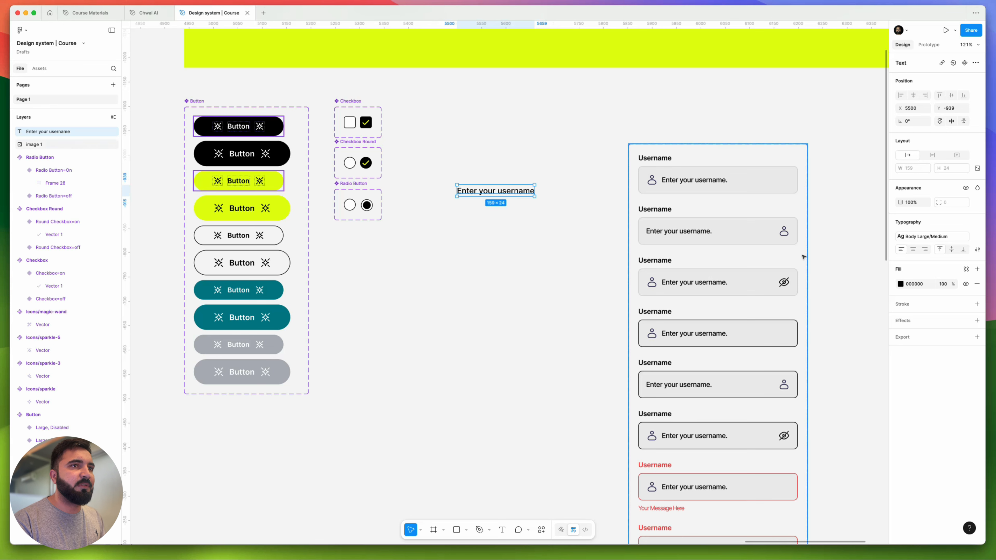
Fill the "Enter your username" text with the library colour Primary Black with Hue 60% Opacity.
click(966, 269)
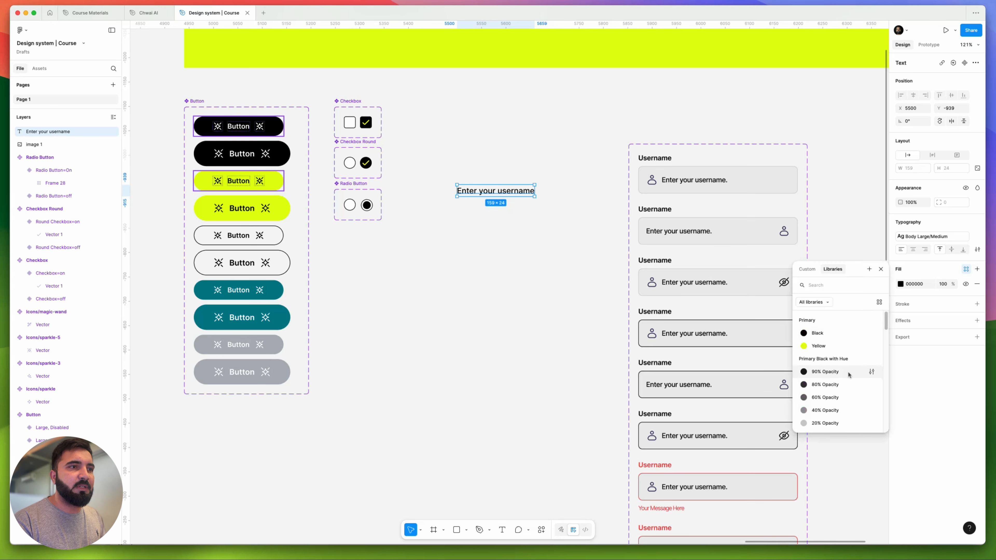
scroll(855, 370, down, 5)
scroll(848, 375, up, 5)
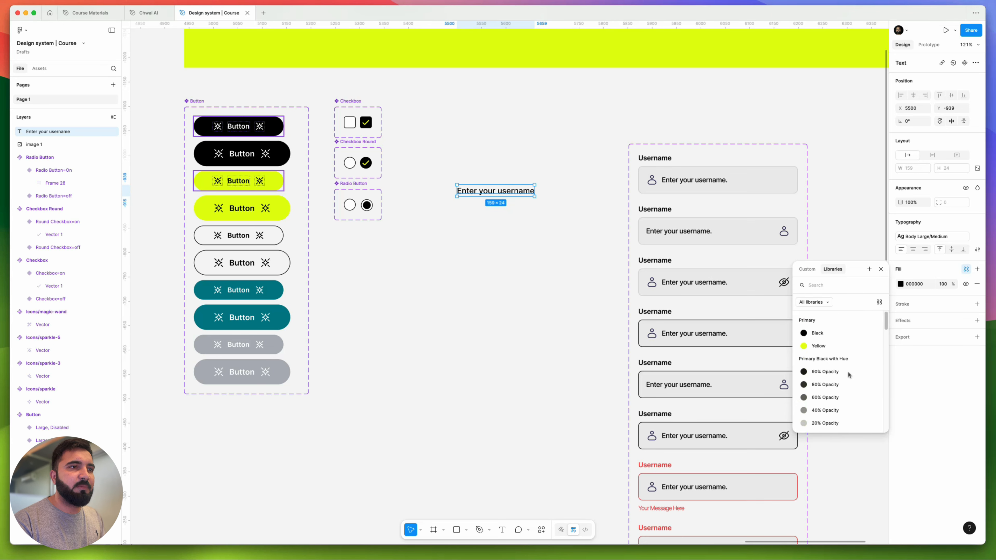
scroll(848, 375, down, 2)
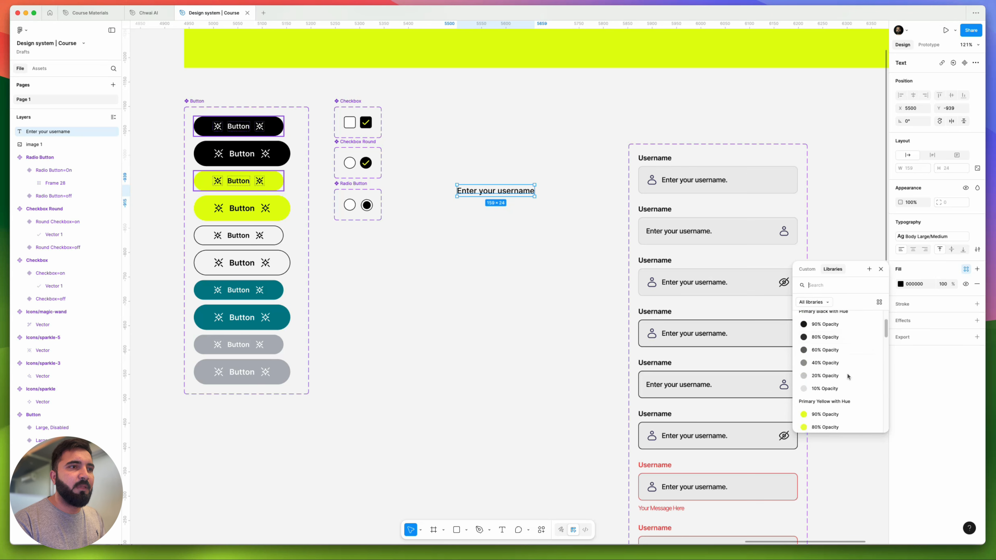
click(840, 350)
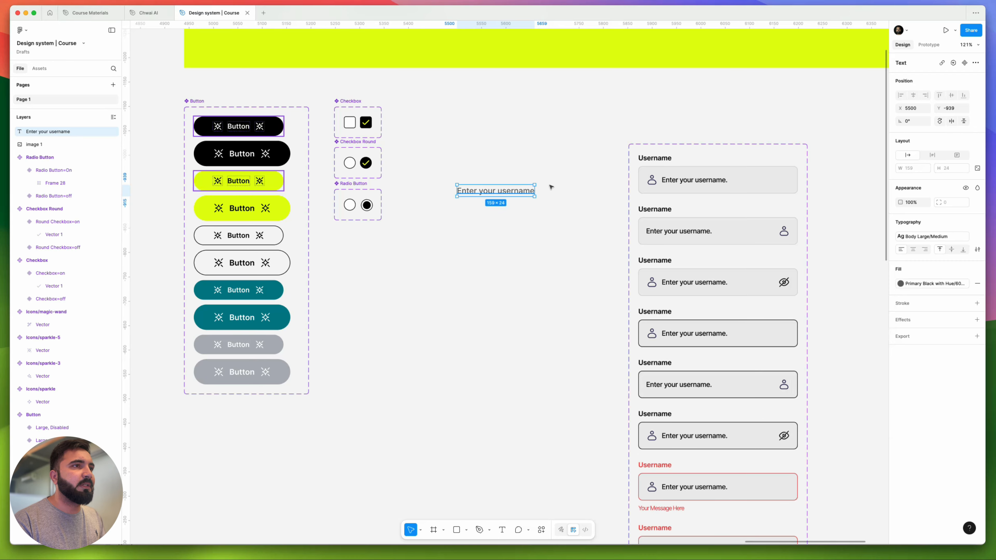
Change the fill of the "Enter your username" text to Primary Black with Hue 80% Opacity.
click(943, 282)
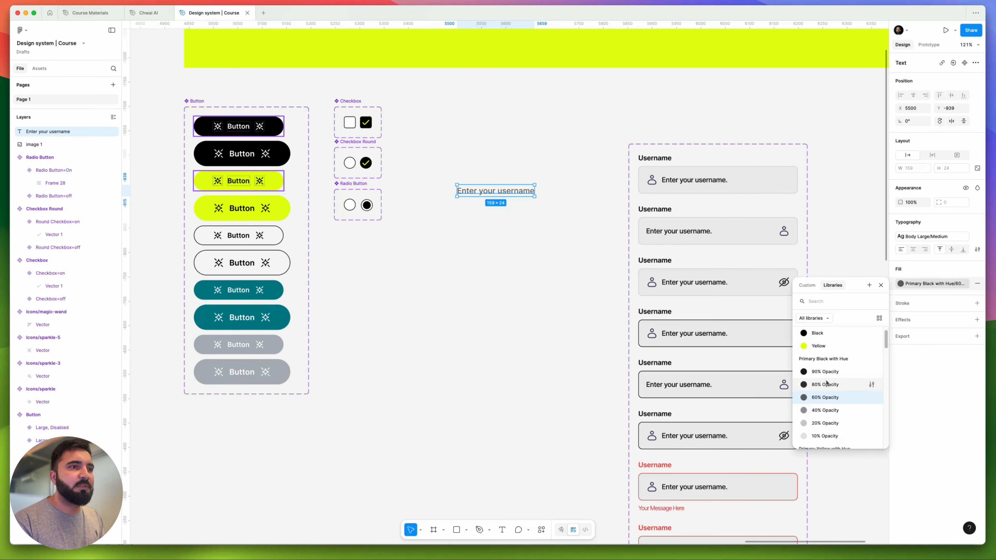
key(Escape)
key(Escape)
scroll(485, 193, up, 5)
Wrap the "Enter your username" text in an auto layout frame.
click(483, 192)
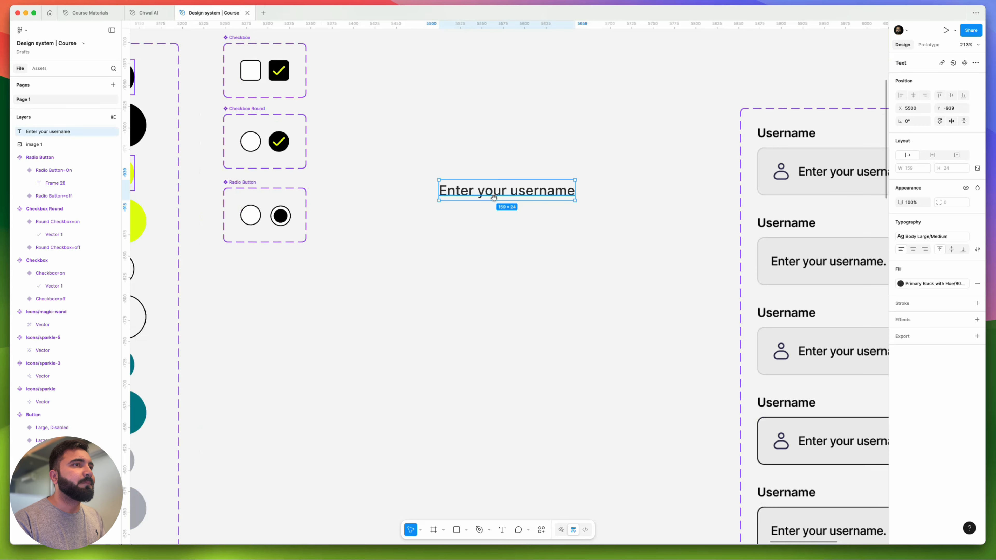
scroll(478, 212, right, 2)
scroll(475, 220, down, 5)
key(shift+a)
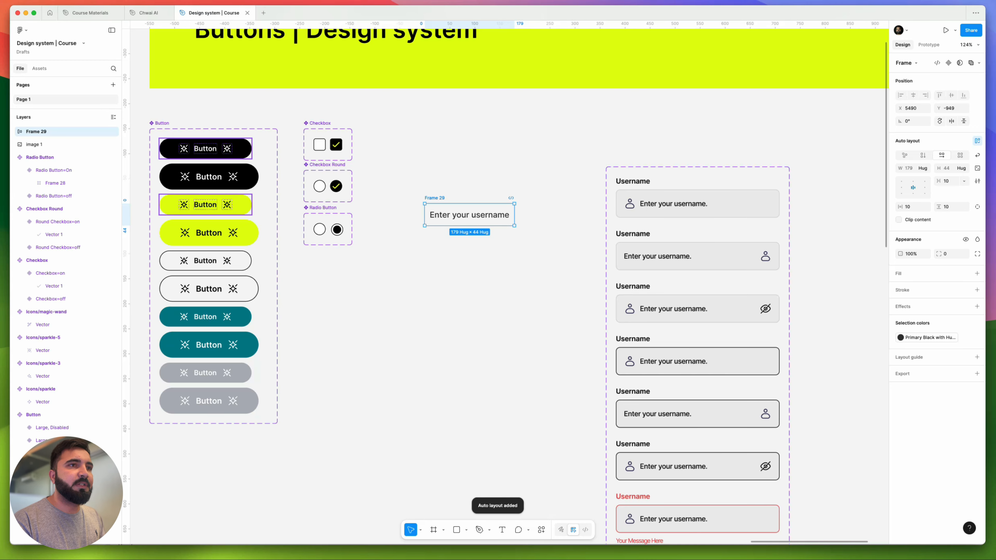
Fill the new auto layout frame with the library colour Primary Black with Hue 10% Opacity.
click(976, 274)
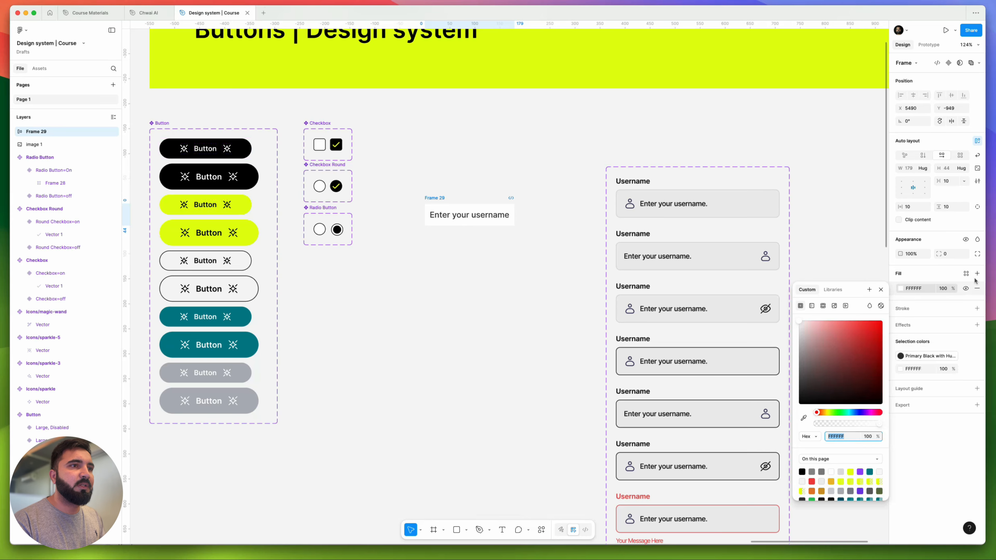
click(966, 273)
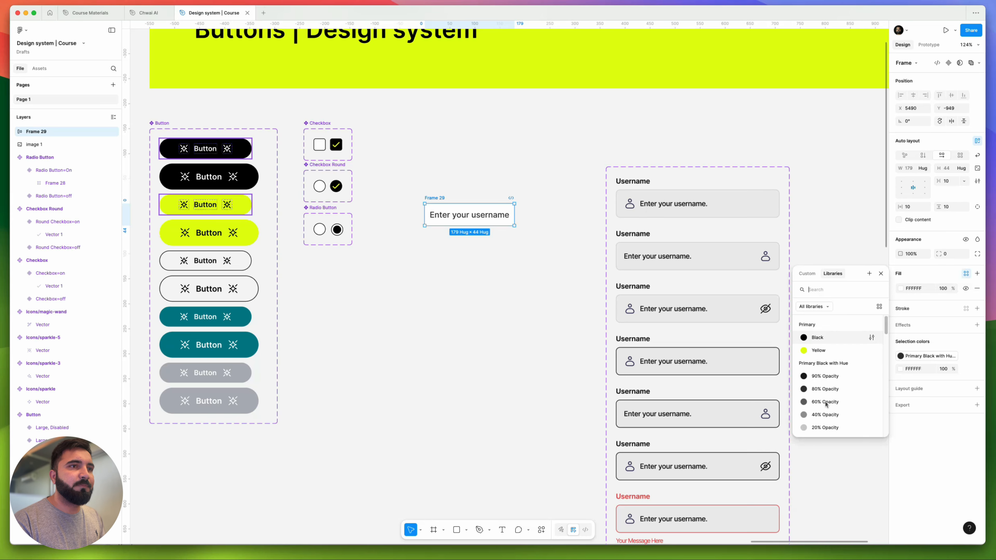
scroll(796, 412, down, 4)
click(829, 412)
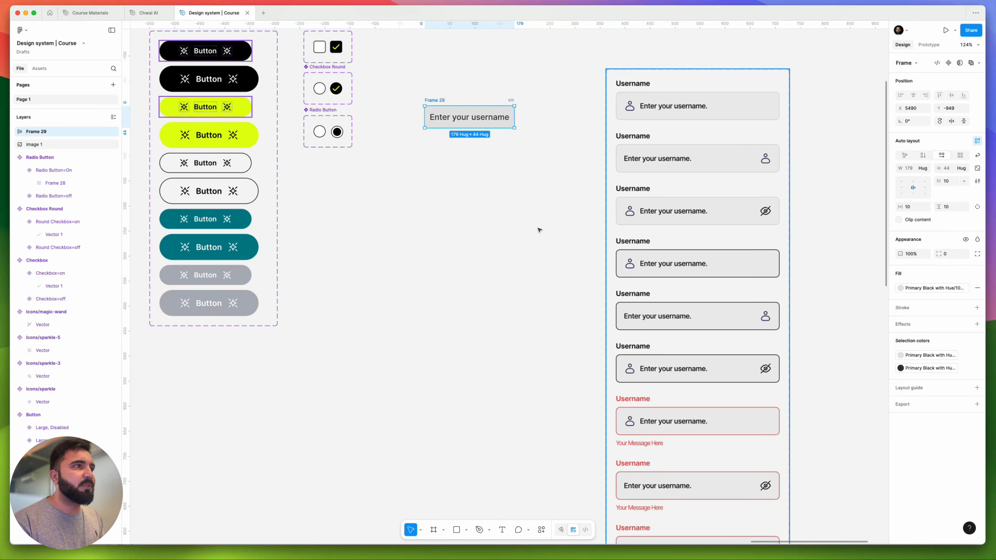
Add a stroke to the input frame in the library colour Primary Black with Hue 20% Opacity.
scroll(457, 190, up, 5)
scroll(456, 190, down, 1)
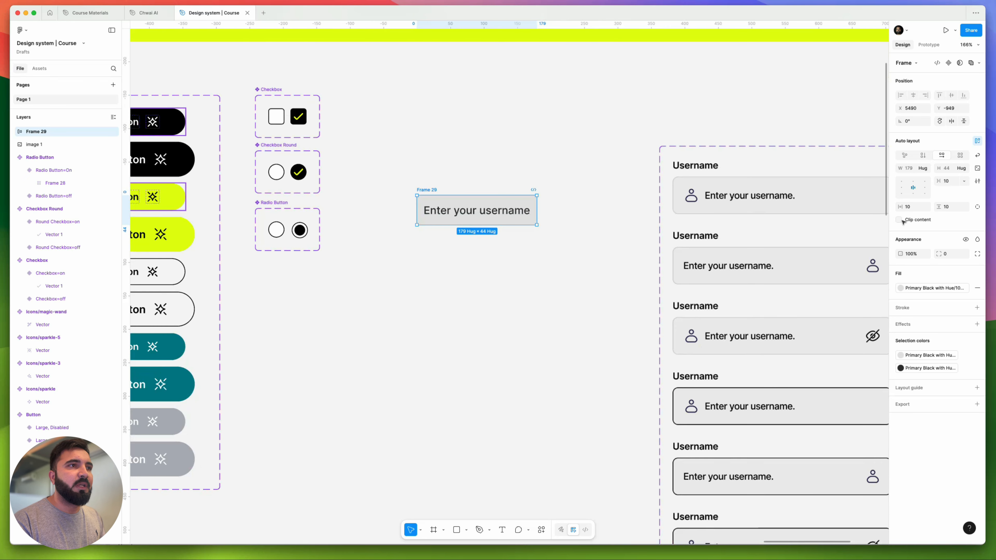
click(977, 308)
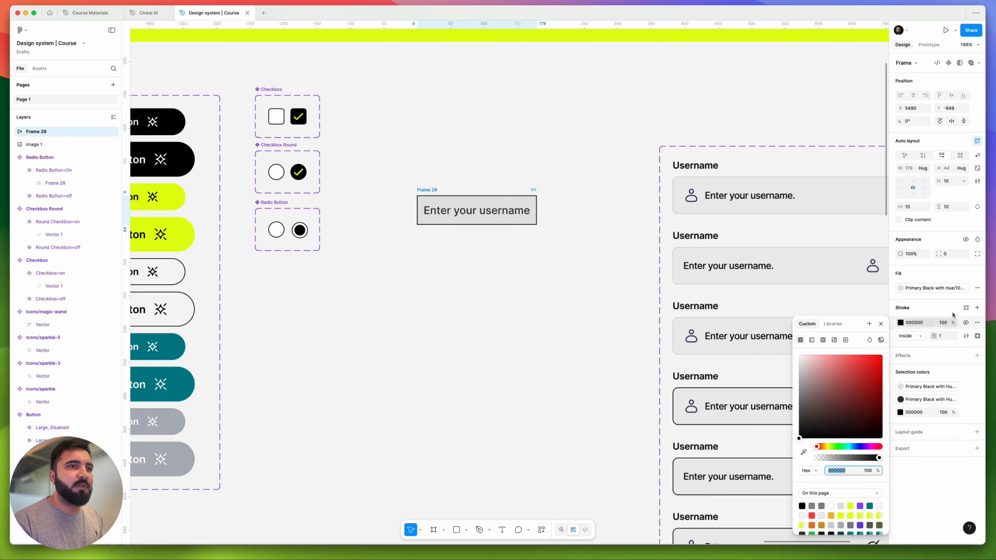
click(965, 307)
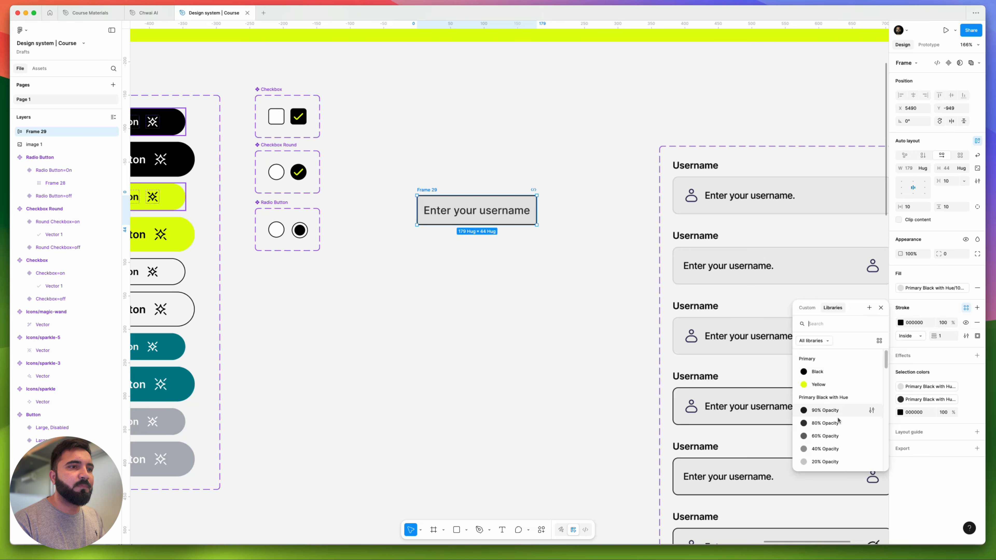
scroll(827, 451, down, 2)
click(831, 445)
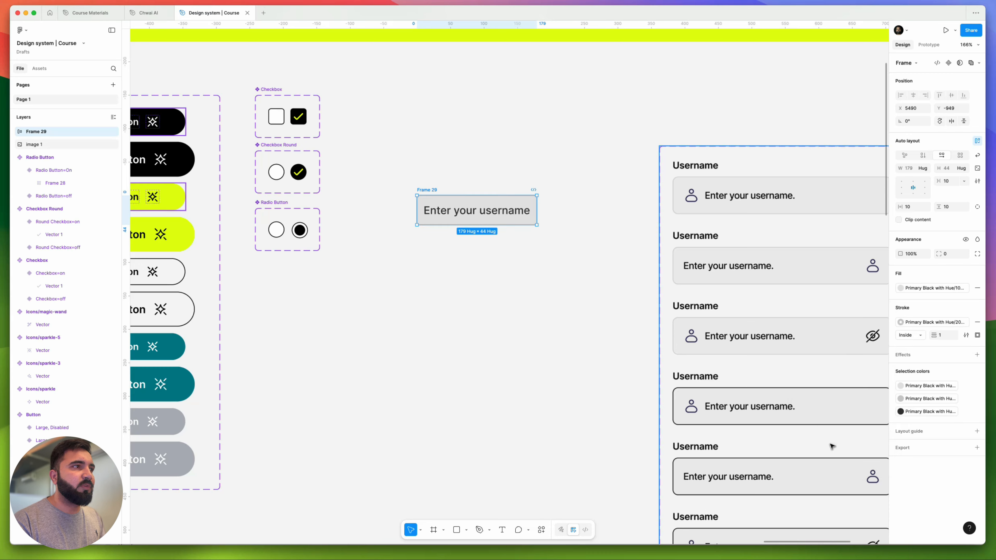
click(642, 369)
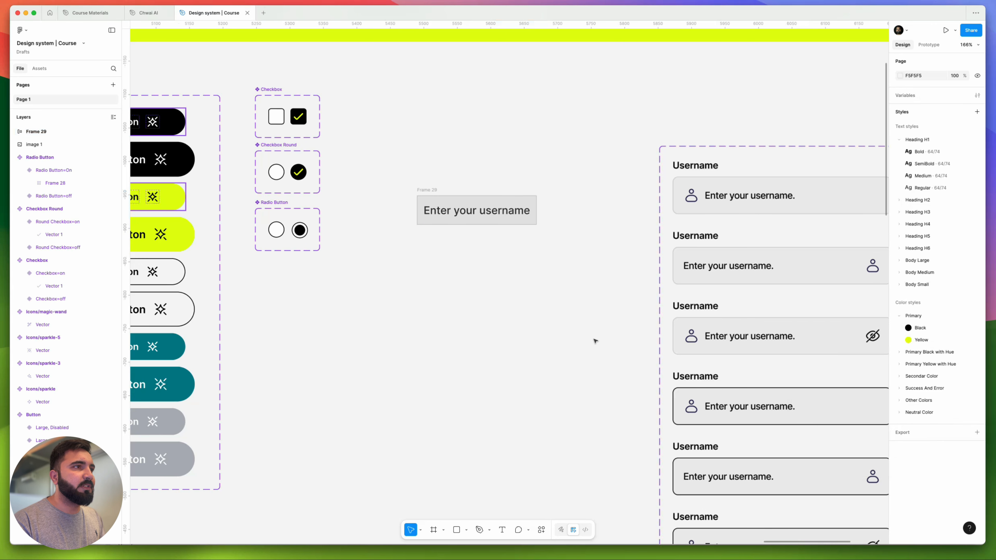
Set both the vertical and the horizontal padding of the input frame to 16.
click(444, 188)
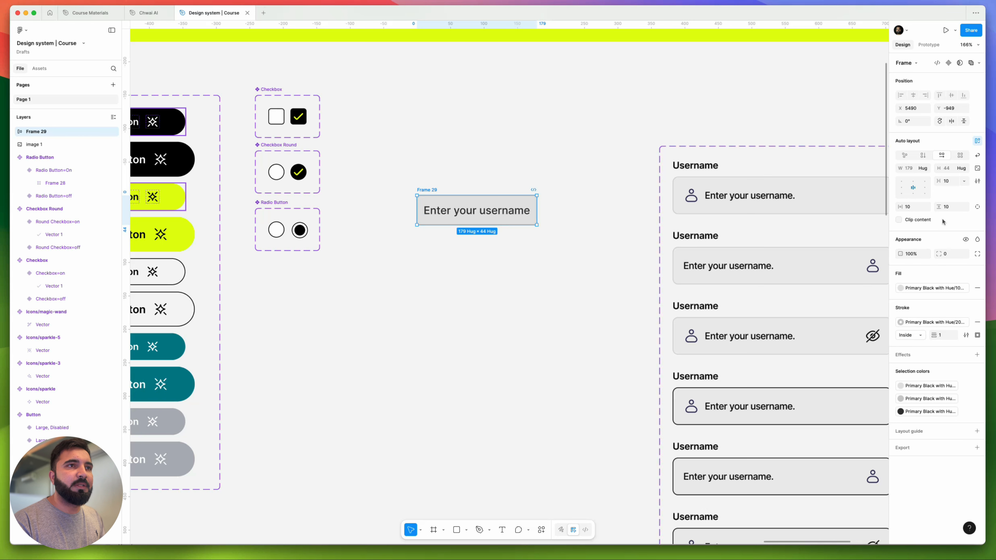
click(951, 210)
text(16)
key(Return)
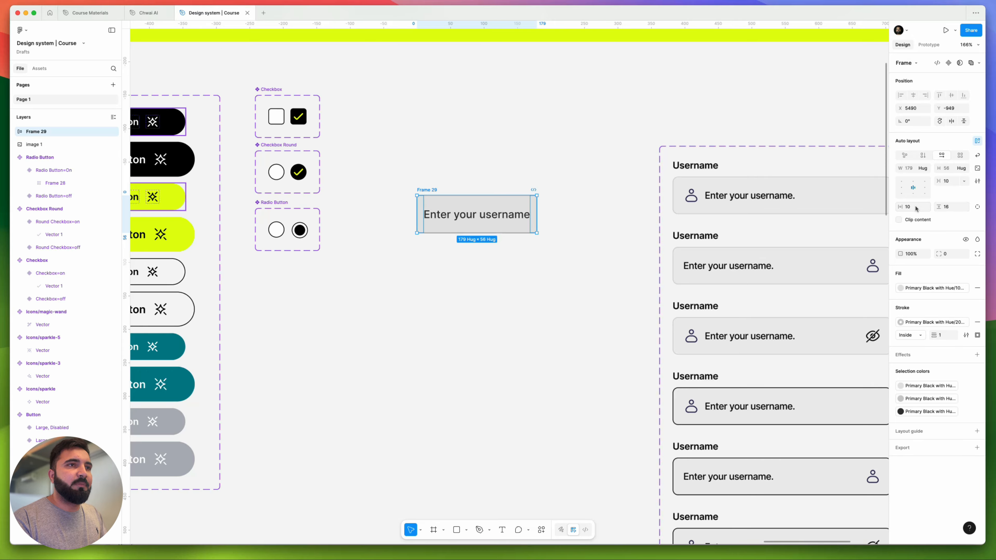
click(916, 209)
text(12)
key(Return)
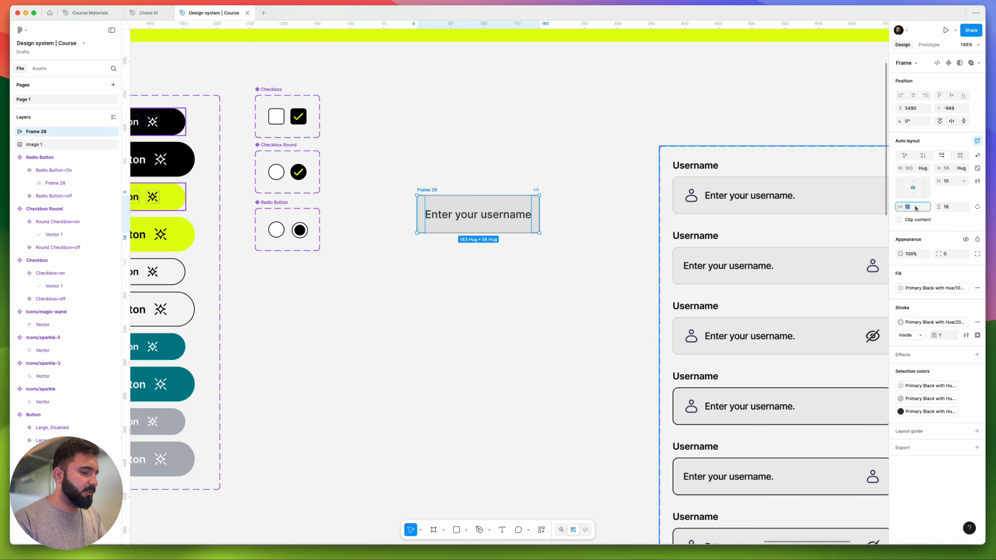
click(611, 202)
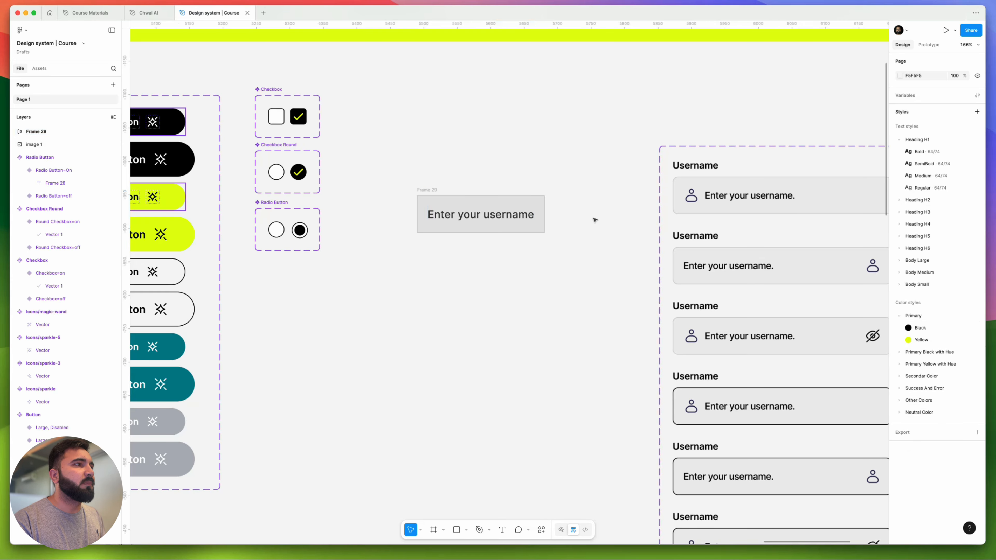
click(514, 216)
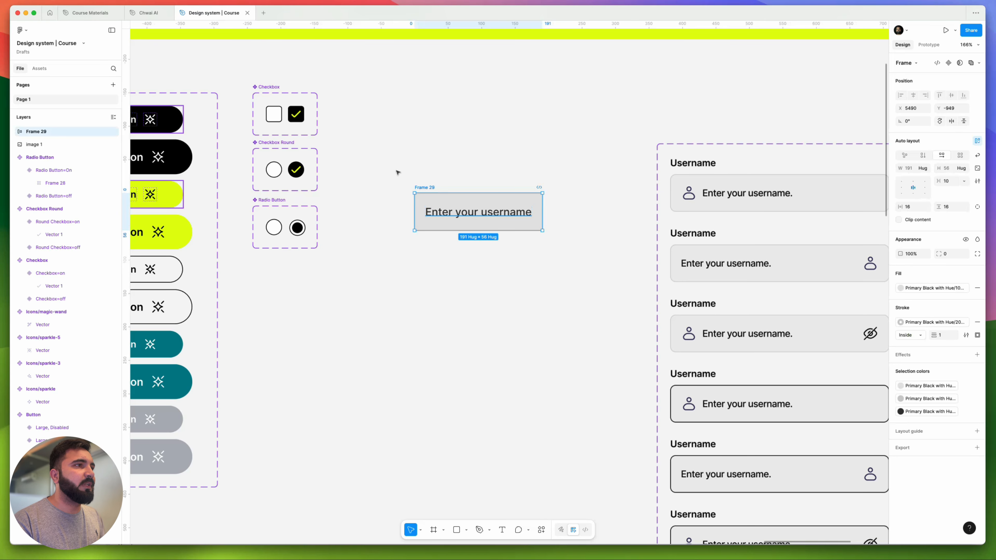
click(556, 267)
drag(373, 160, 554, 259)
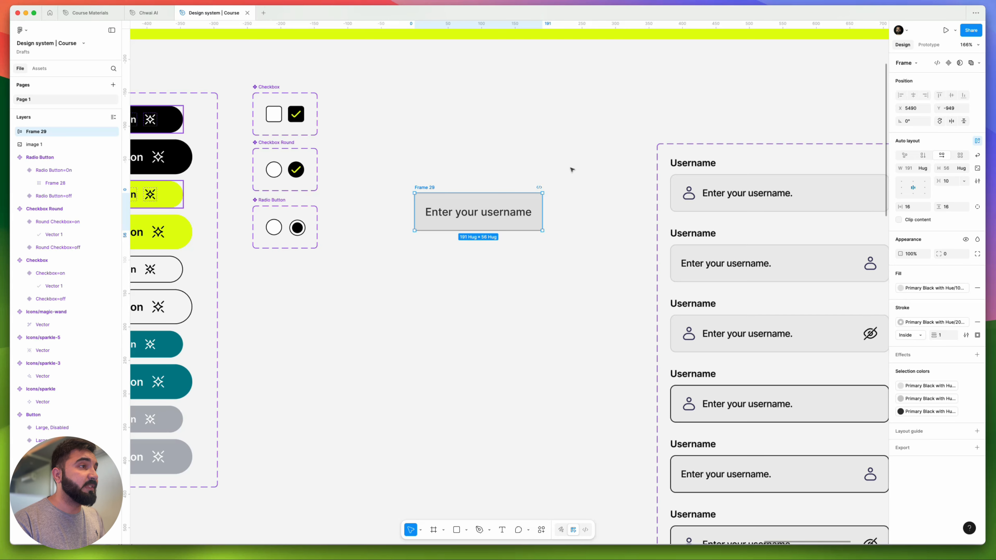
drag(571, 167, 392, 273)
click(424, 183)
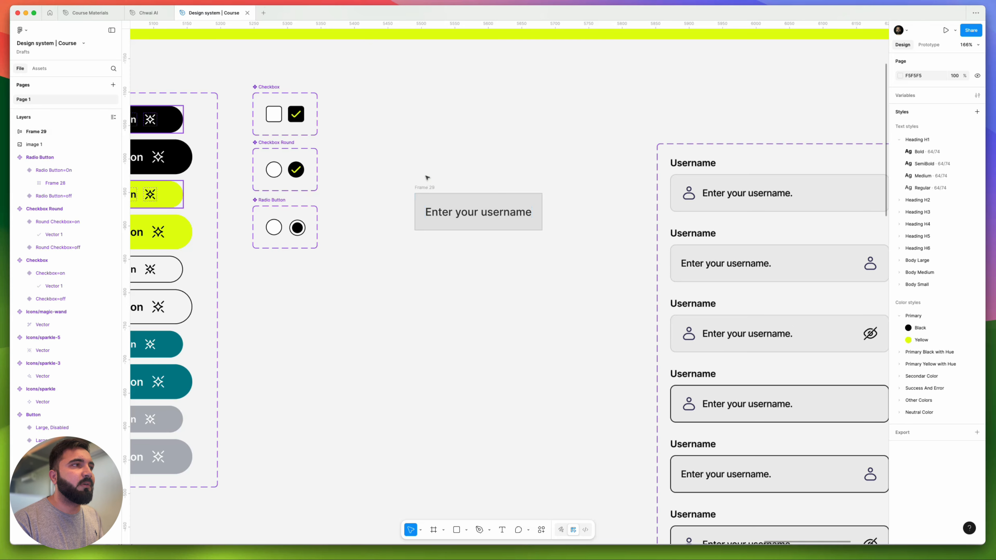
Duplicate the placeholder text to just above the input frame and change the copy's wording to "Label".
scroll(419, 186, right, 3)
scroll(418, 187, up, 1)
click(399, 231)
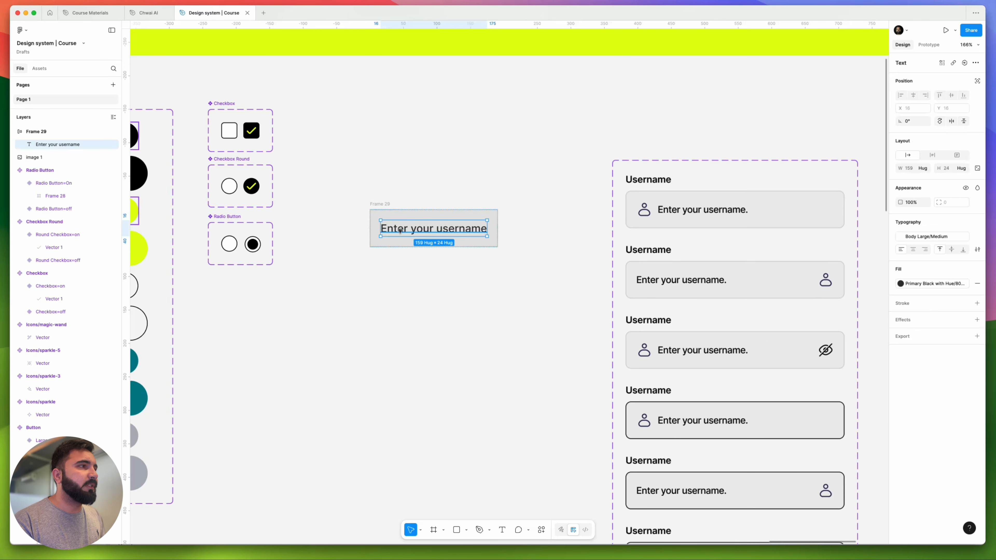
drag(399, 230, 392, 194)
double_click(392, 193)
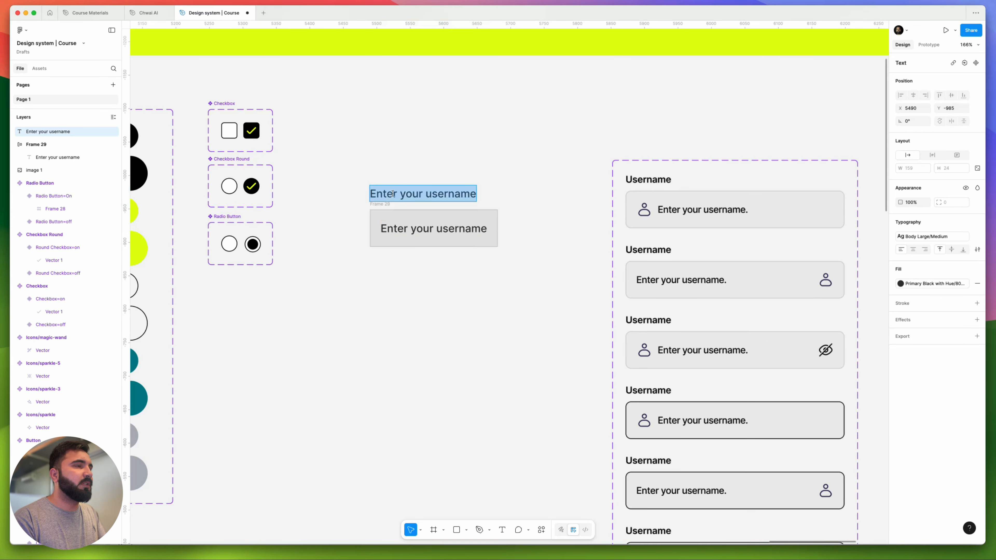
text(Lavel)
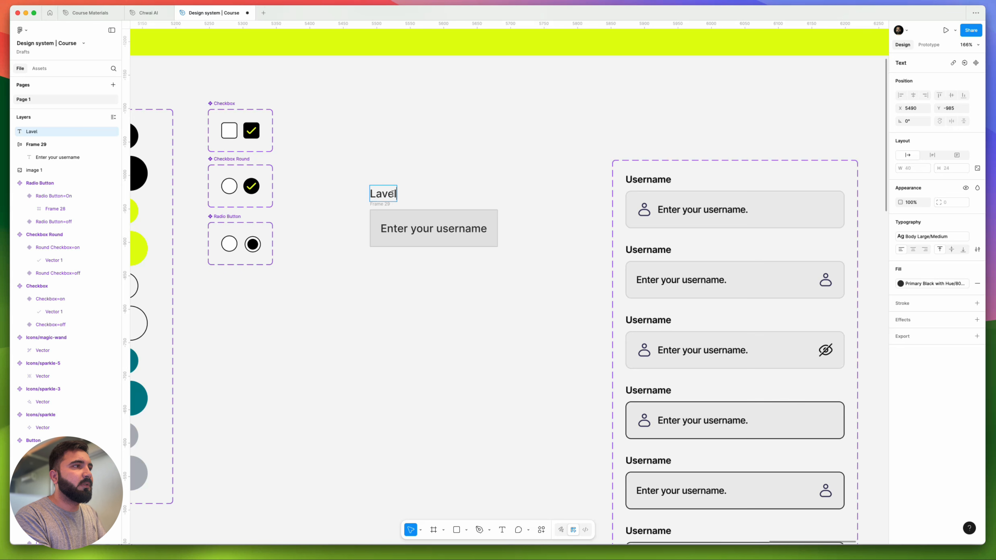
text(bel)
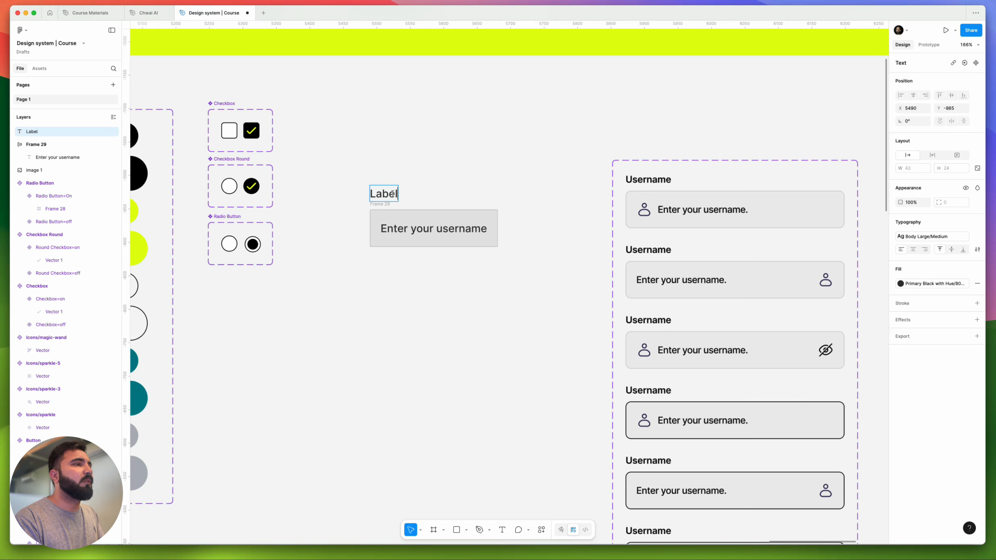
click(406, 169)
Apply the Body Small/SemiBold text style to the "Label" text.
drag(413, 182, 365, 191)
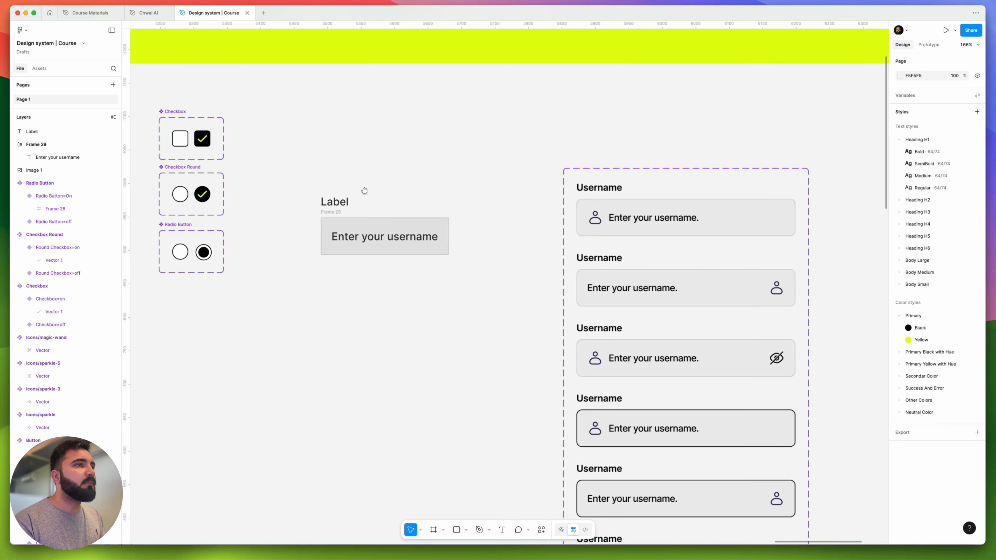
click(346, 201)
click(941, 236)
scroll(854, 326, down, 3)
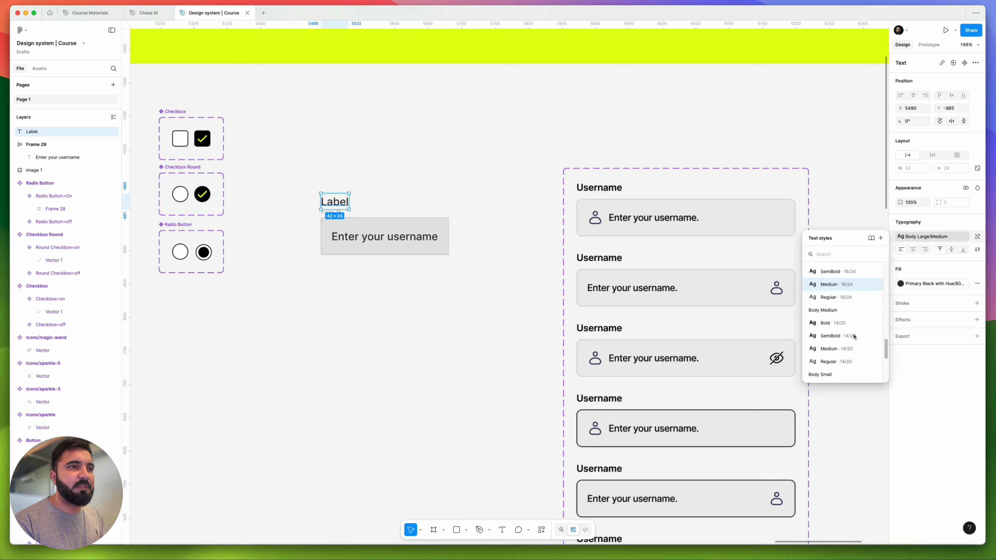
scroll(854, 336, down, 2)
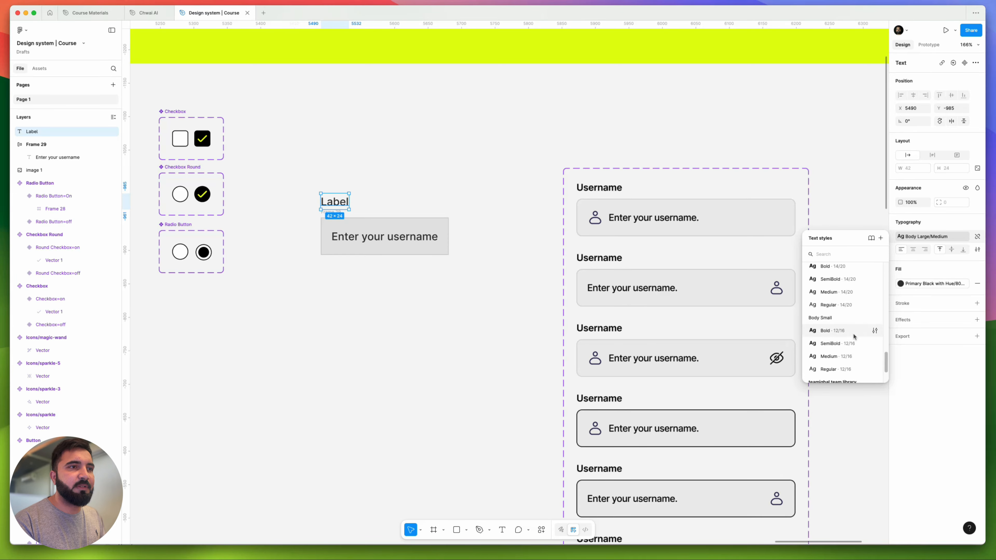
click(845, 346)
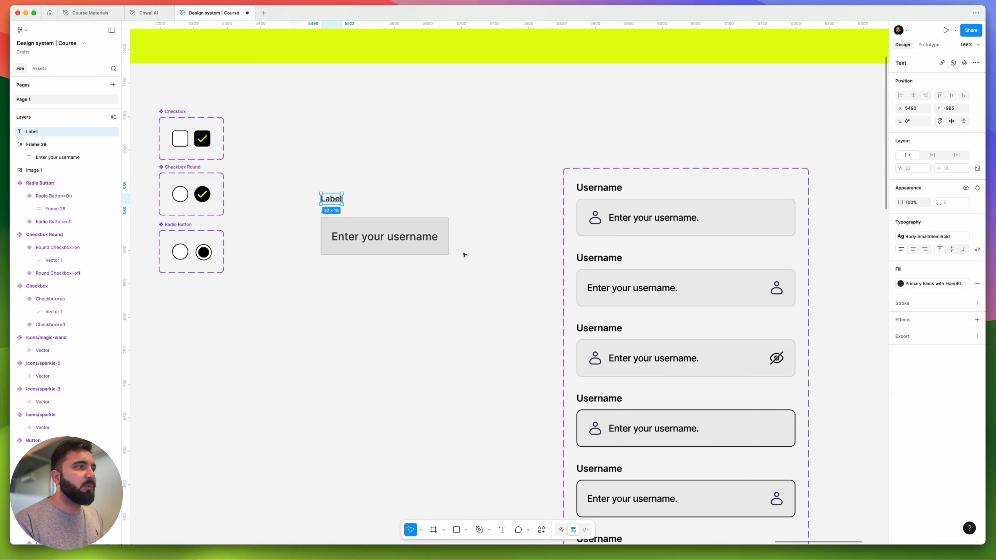
Move the "Label" text down closer to the input frame, to about Y -974.
scroll(358, 196, up, 5)
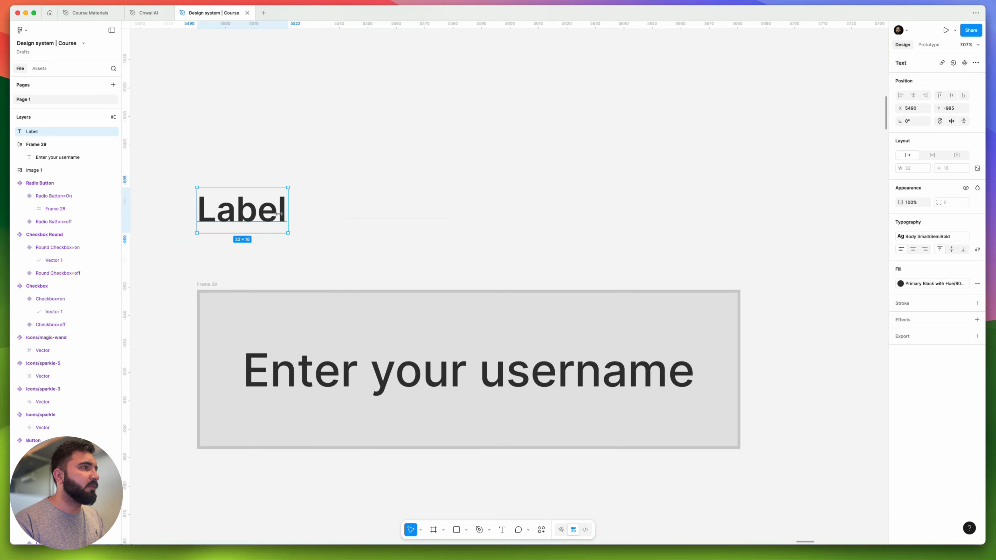
drag(279, 214, 279, 244)
scroll(279, 244, down, 4)
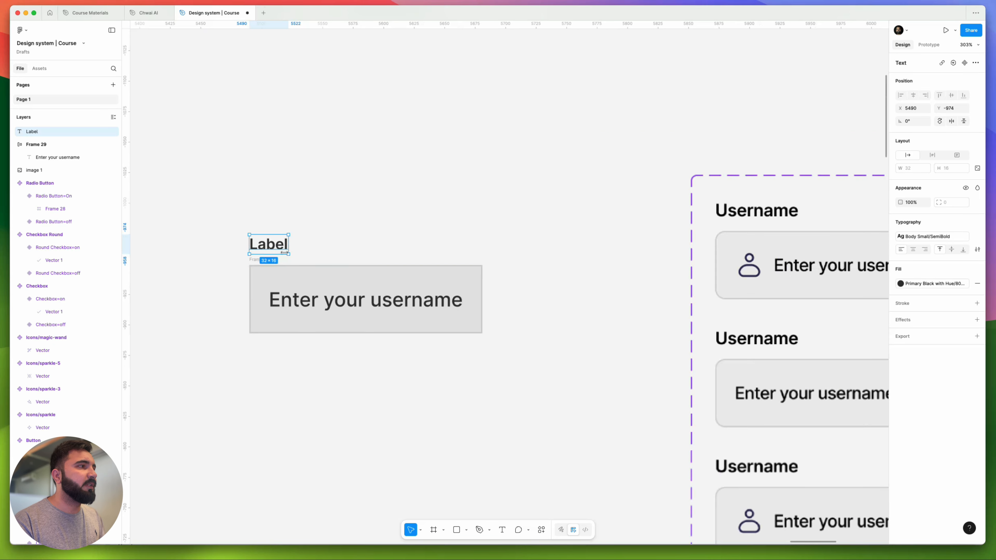
Round the input frame's corners, trying a radius of 12 and settling on 8.
click(267, 263)
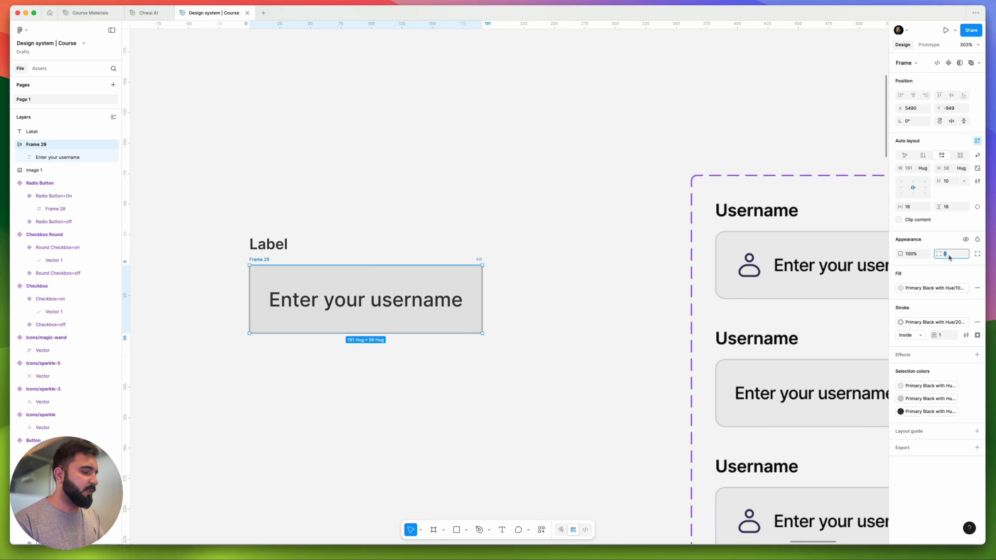
text(12)
key(Return)
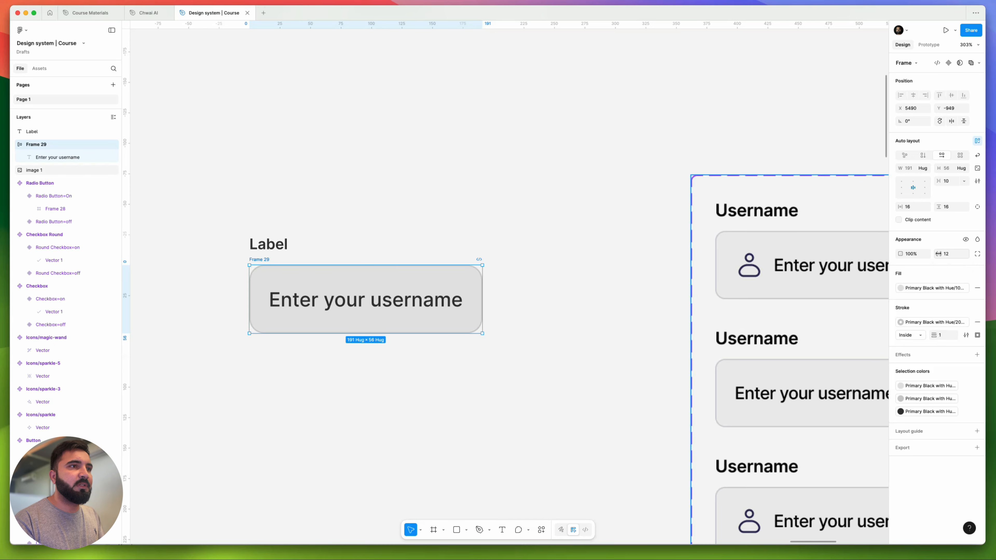
text(8)
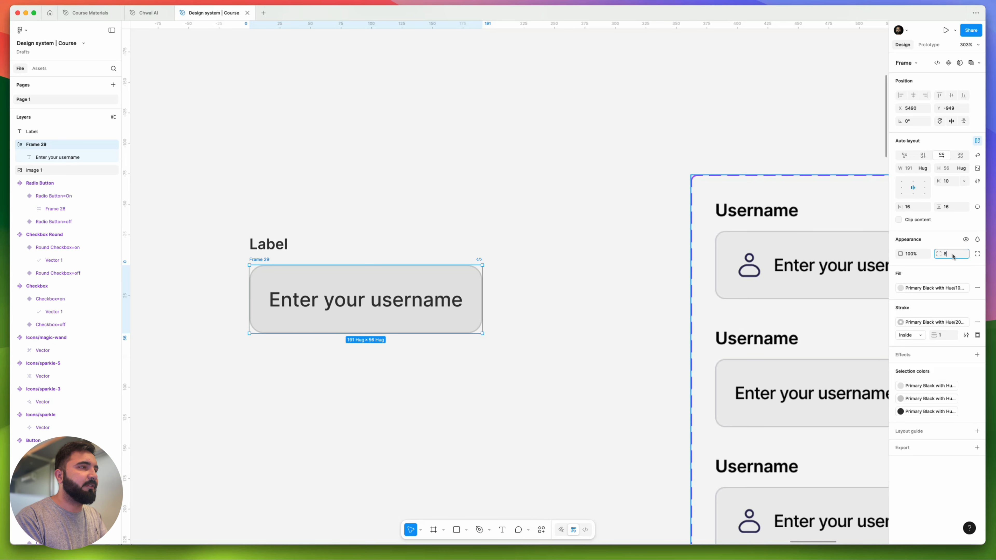
key(Return)
Nudge the "Label" text down to Y -972, slightly closer to the input frame.
scroll(379, 209, down, 3)
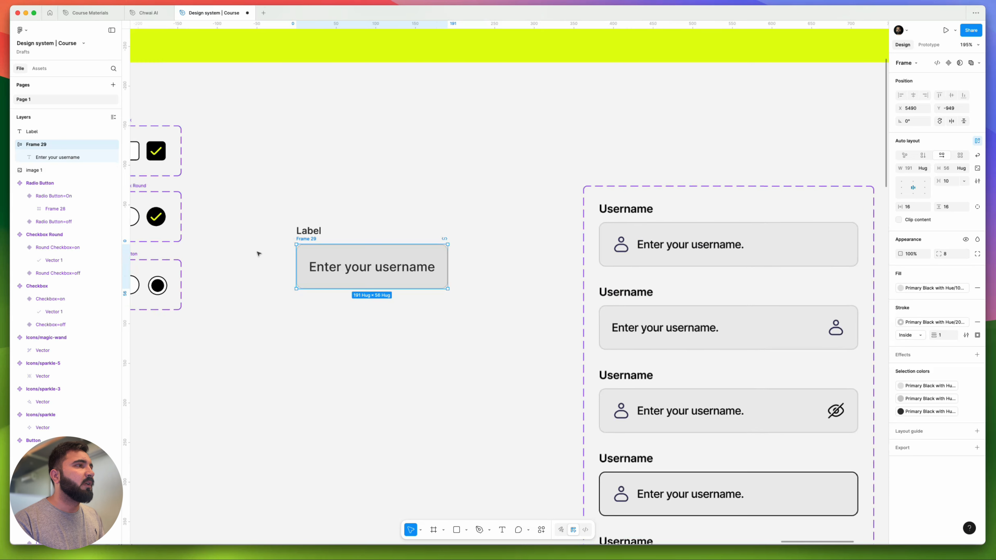
scroll(258, 252, up, 5)
click(378, 215)
key(Down)
key(Down)
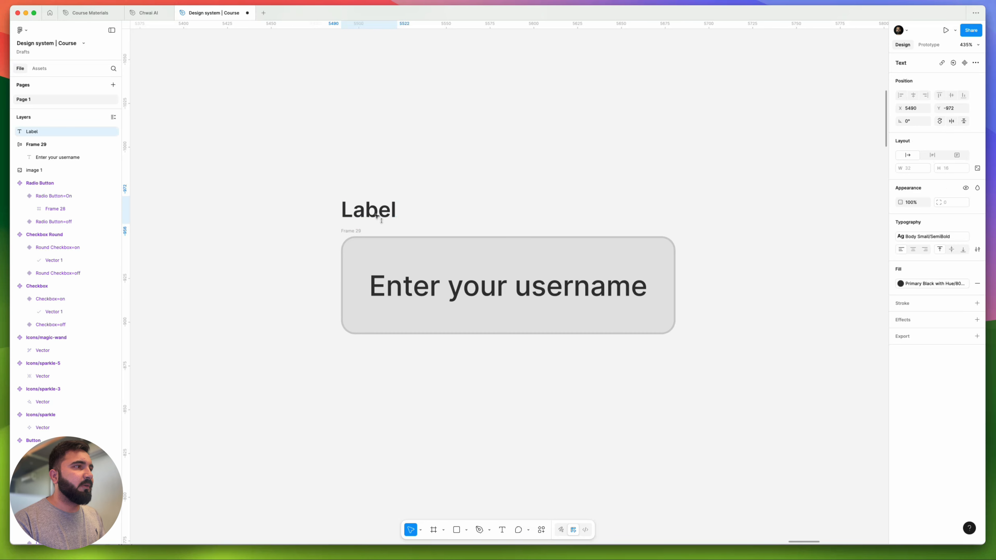
Place a copy of the magic-wand icon inside the input frame, ahead of the placeholder text.
scroll(437, 272, down, 3)
drag(576, 303, 480, 306)
scroll(436, 272, down, 2)
scroll(406, 267, down, 3)
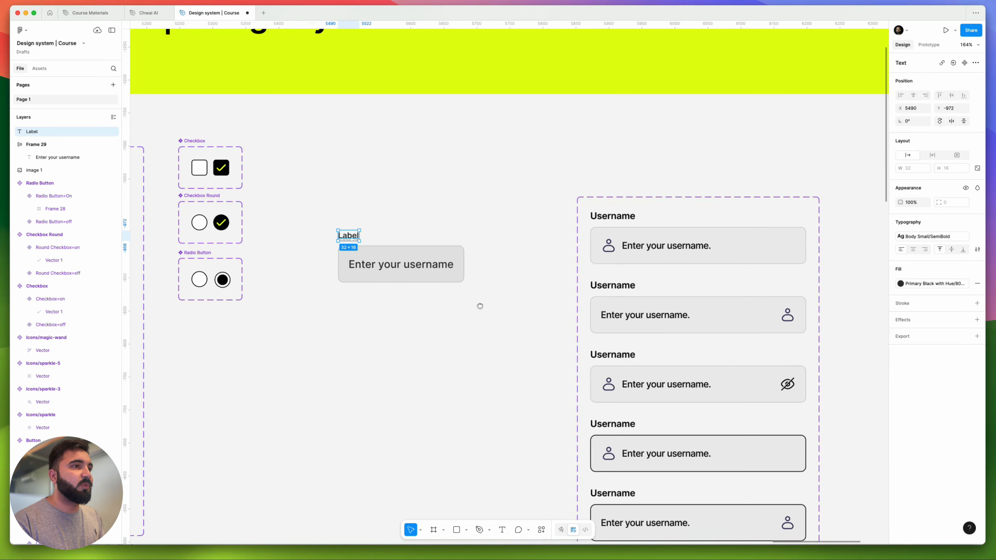
scroll(389, 261, up, 2)
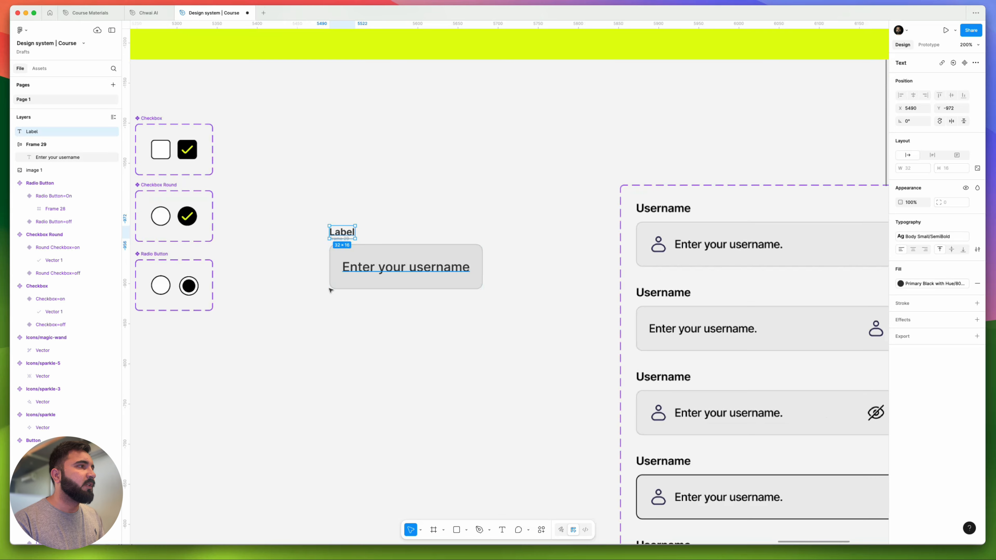
drag(329, 289, 501, 314)
scroll(502, 314, down, 5)
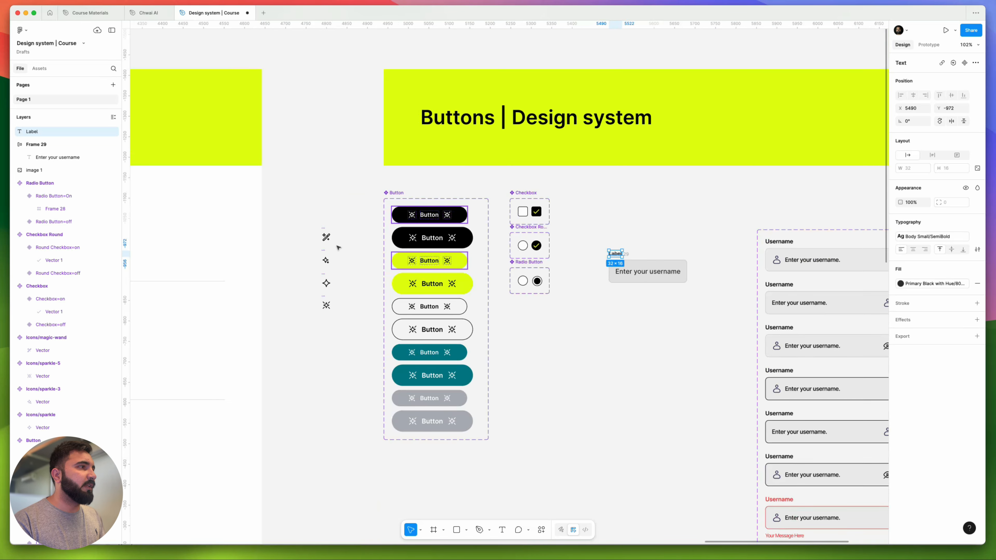
click(327, 238)
drag(327, 238, 615, 275)
scroll(632, 276, up, 5)
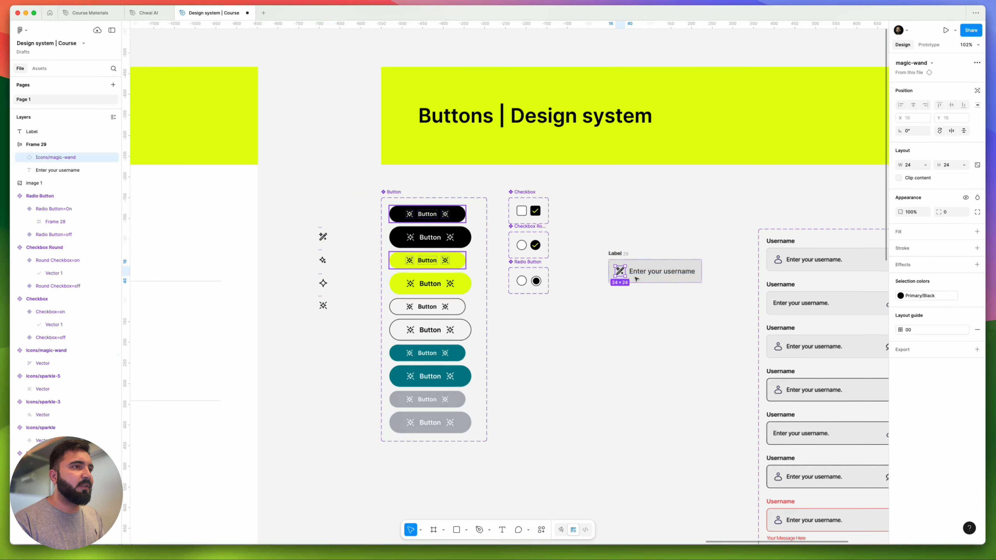
Replace the magic-wand icon in the input frame with a copy of the sparkle-5 icon.
scroll(636, 279, down, 5)
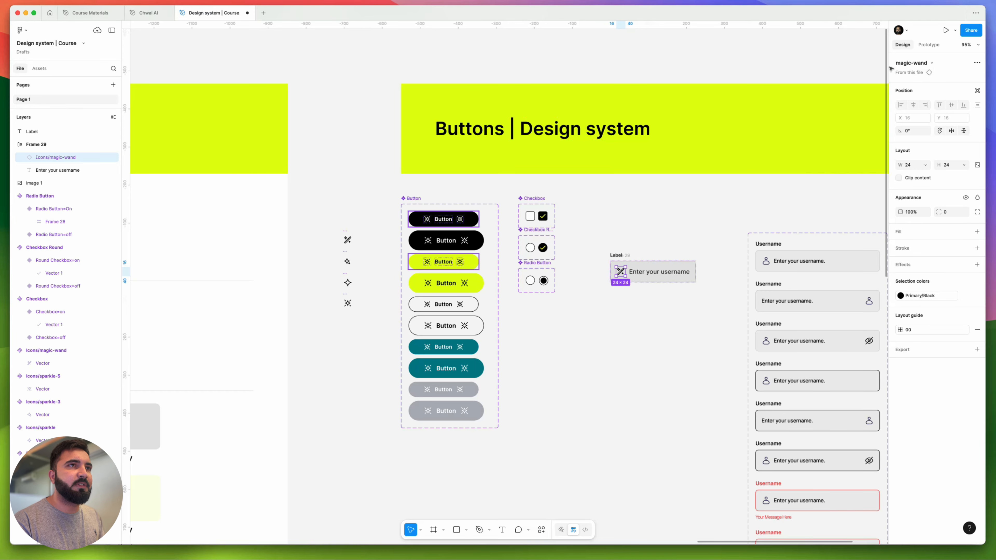
click(901, 62)
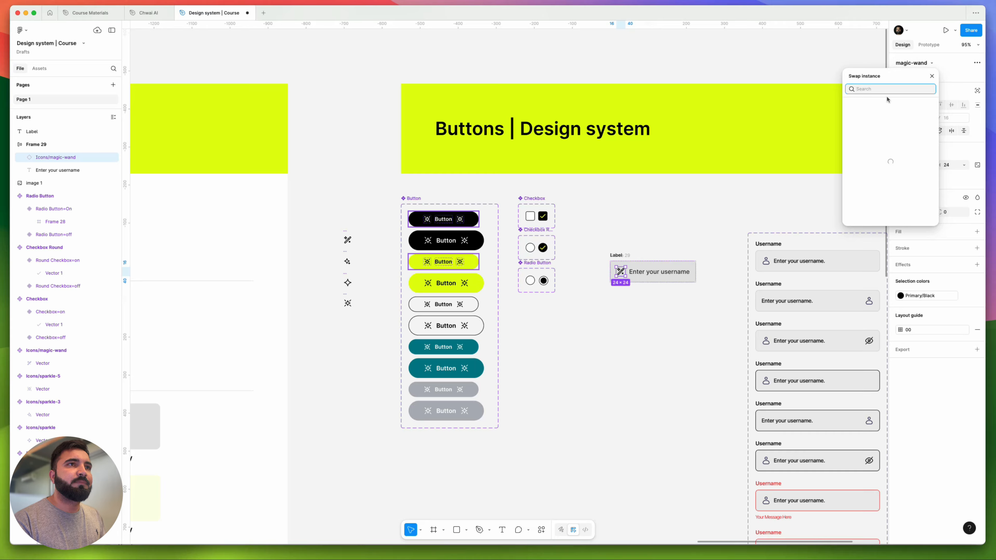
click(932, 76)
click(346, 305)
drag(345, 305, 622, 272)
scroll(622, 272, up, 5)
click(619, 272)
key(Delete)
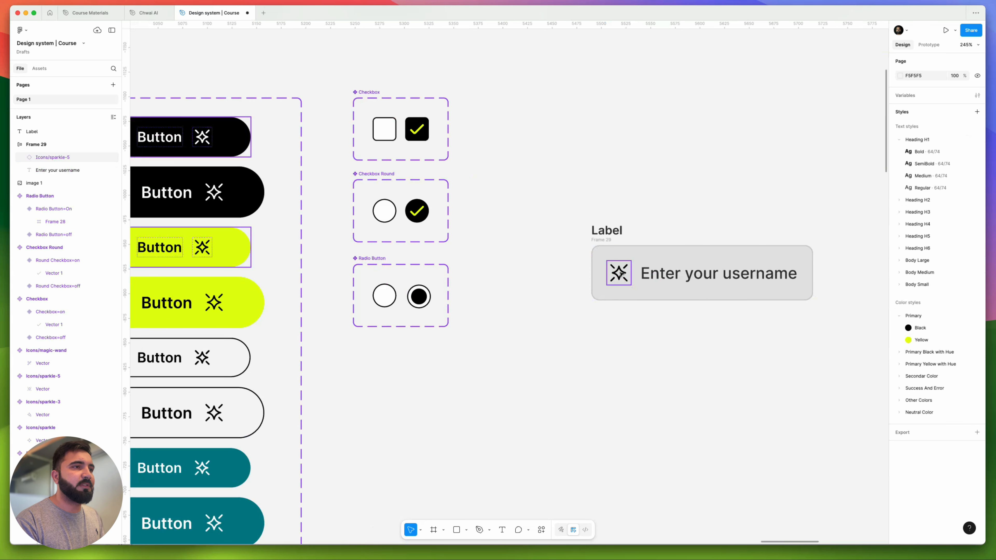
Duplicate the sparkle-5 icon within the input frame to the end, after the placeholder text.
scroll(621, 273, right, 3)
click(515, 287)
drag(515, 287, 690, 284)
click(742, 297)
scroll(742, 297, down, 5)
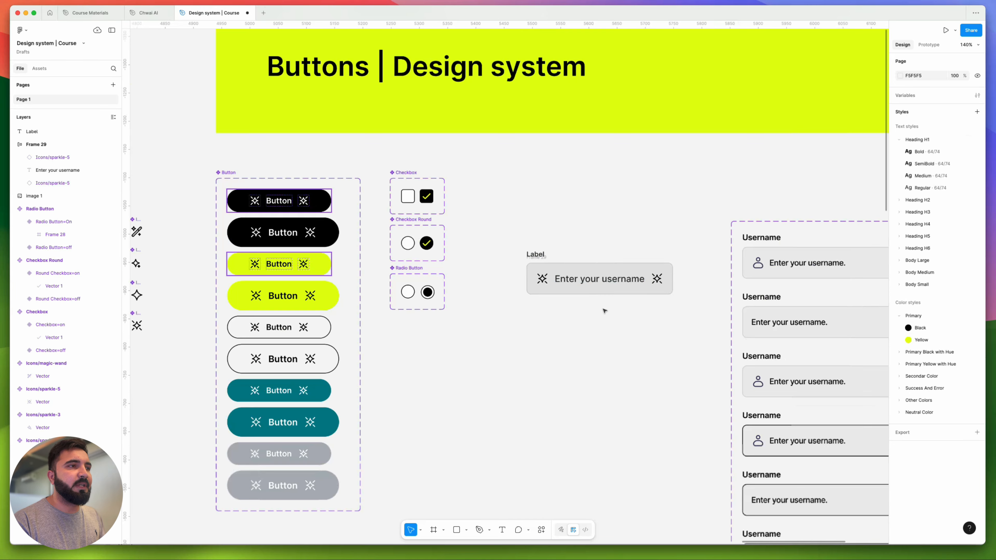
Wrap the leading sparkle-5 icon and the "Enter your username" text together in their own auto layout frame.
scroll(498, 297, up, 3)
drag(407, 316, 217, 303)
click(294, 277)
shift+click(214, 277)
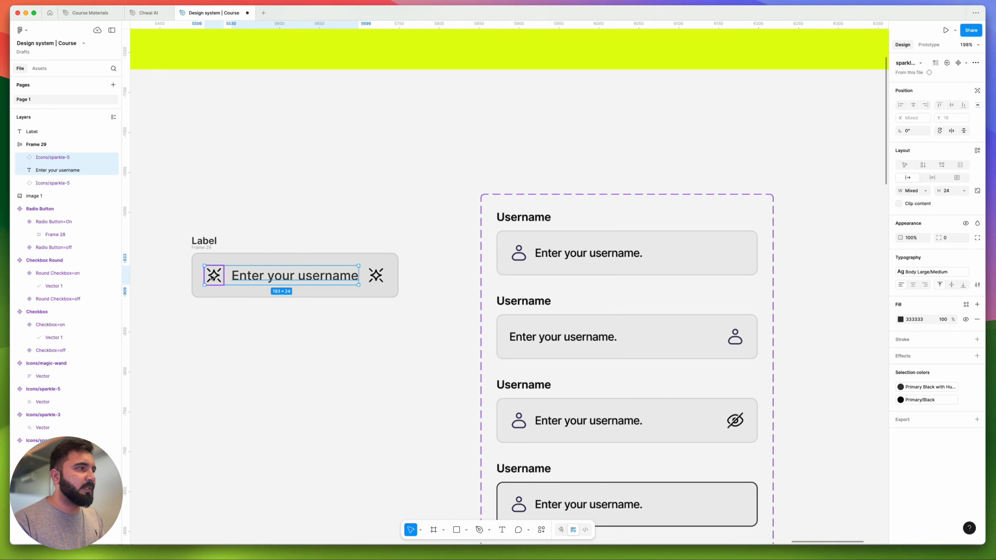
key(shift+a)
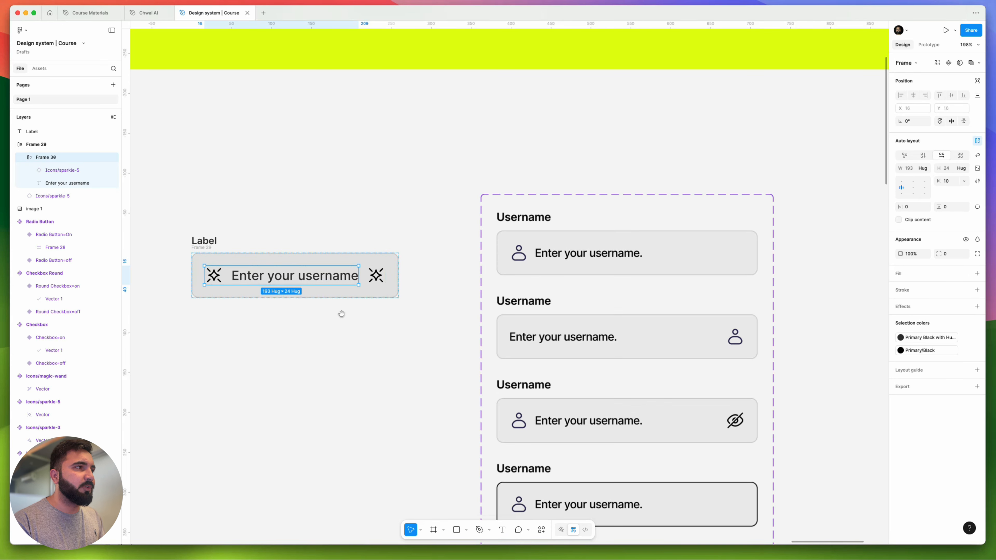
Left-align the input frame's contents and widen the frame to about 312.
drag(342, 314, 438, 300)
click(491, 247)
mouse_move(496, 255)
mouse_down()
mouse_move(538, 252)
mouse_move(505, 253)
mouse_up()
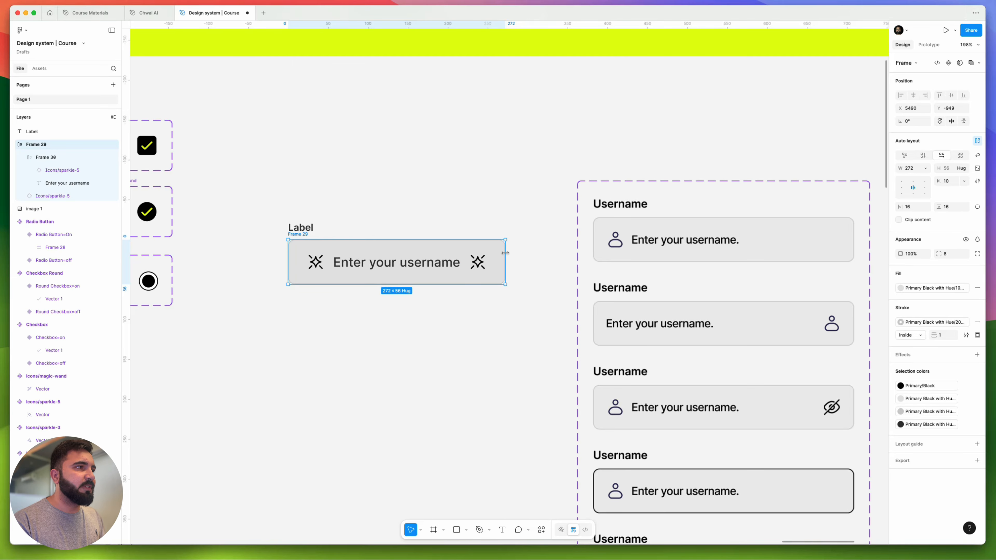
click(902, 188)
drag(505, 255, 537, 255)
Set the input frame's item spacing to Auto and narrow the frame to about 303.
click(325, 266)
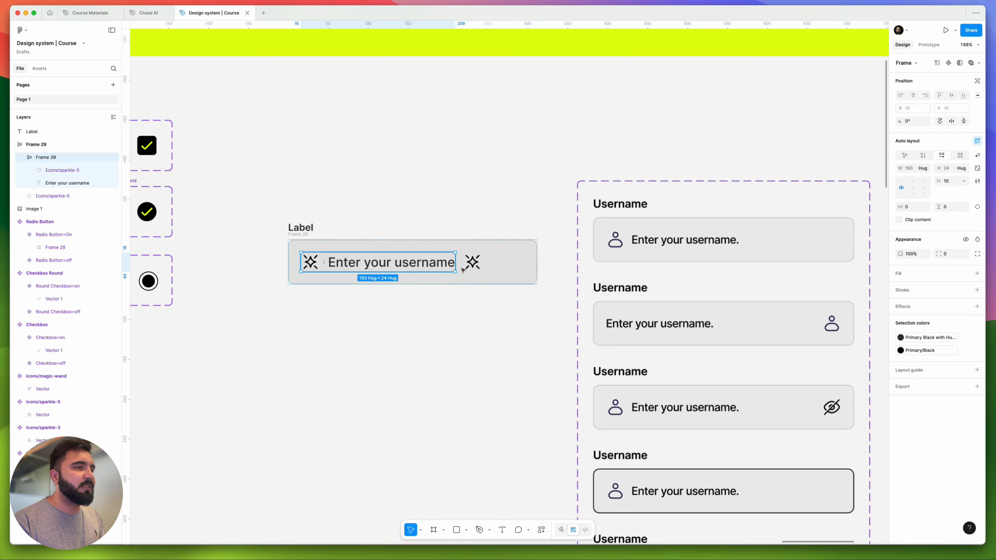
click(493, 272)
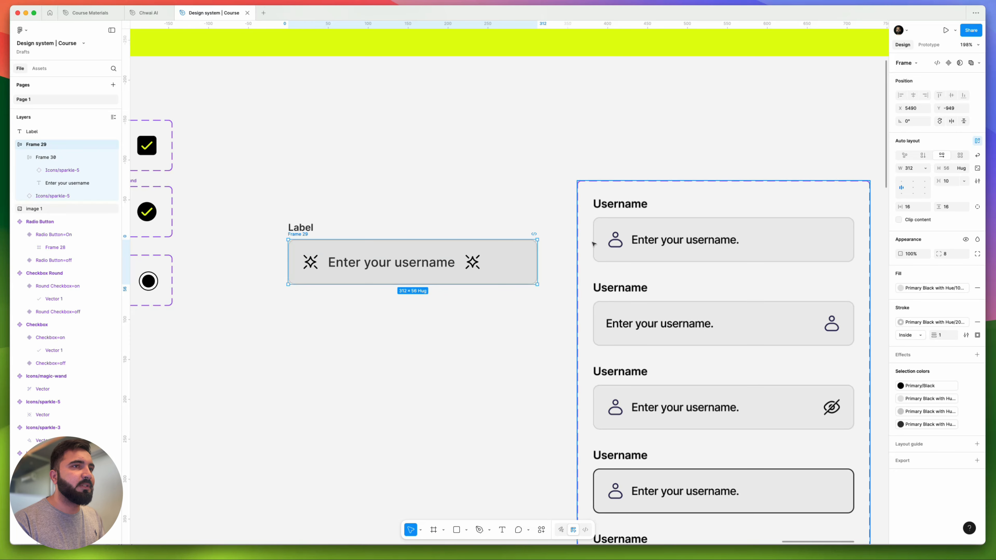
double_click(901, 189)
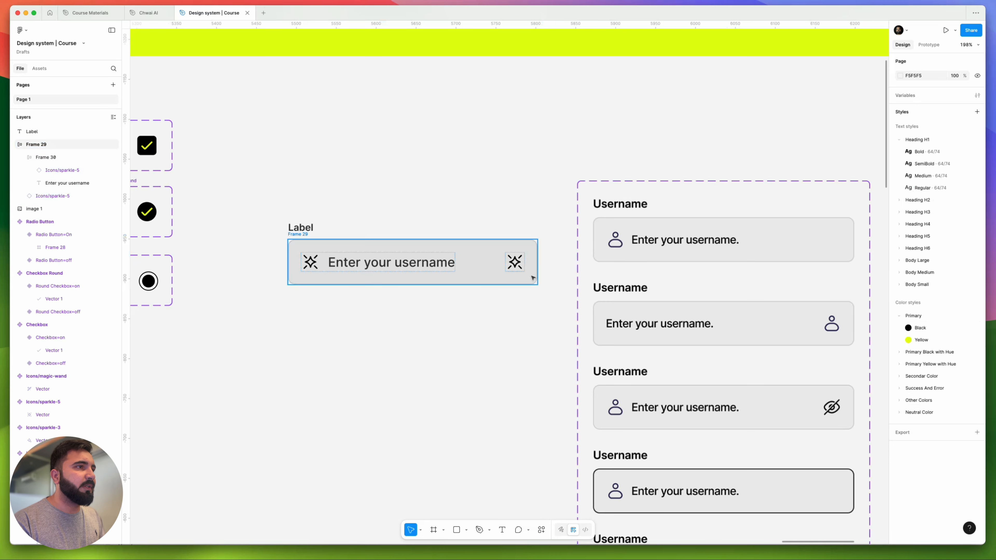
mouse_move(537, 265)
mouse_down()
mouse_move(501, 265)
mouse_move(550, 255)
mouse_move(530, 263)
mouse_up()
drag(544, 184, 278, 264)
click(278, 264)
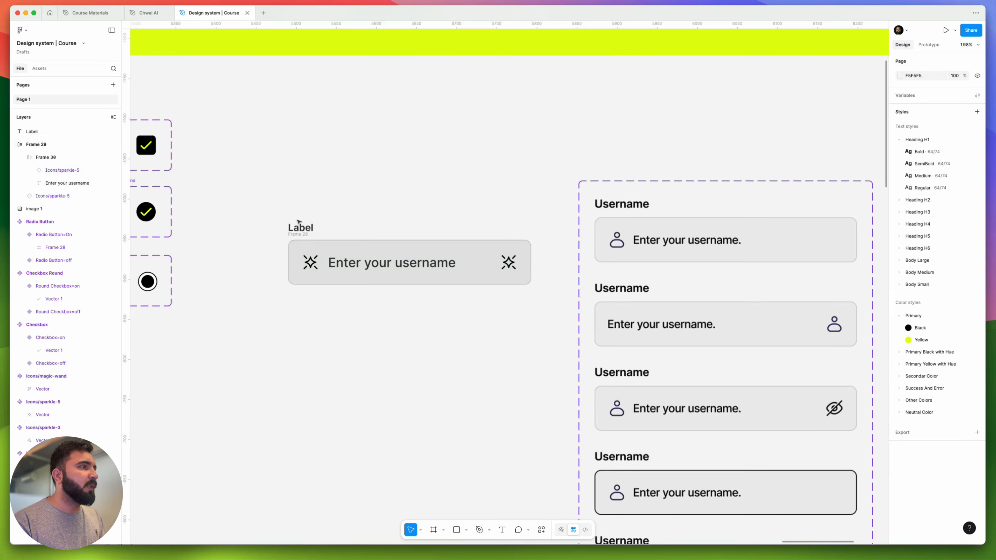
Duplicate the "Label" text to just below the input frame, at about Y -886.
scroll(299, 226, up, 5)
scroll(299, 229, down, 4)
scroll(338, 302, down, 3)
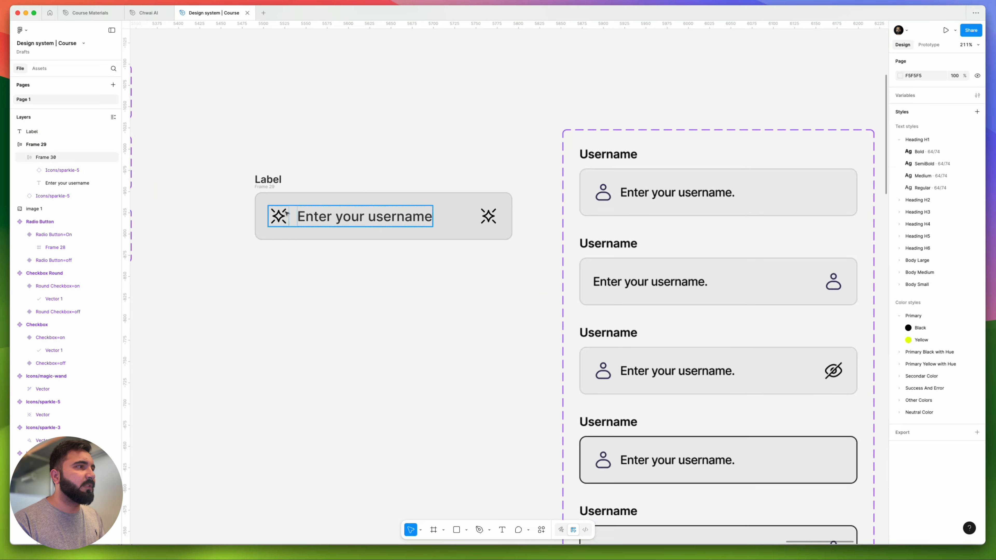
scroll(403, 234, down, 5)
scroll(328, 202, up, 5)
click(320, 200)
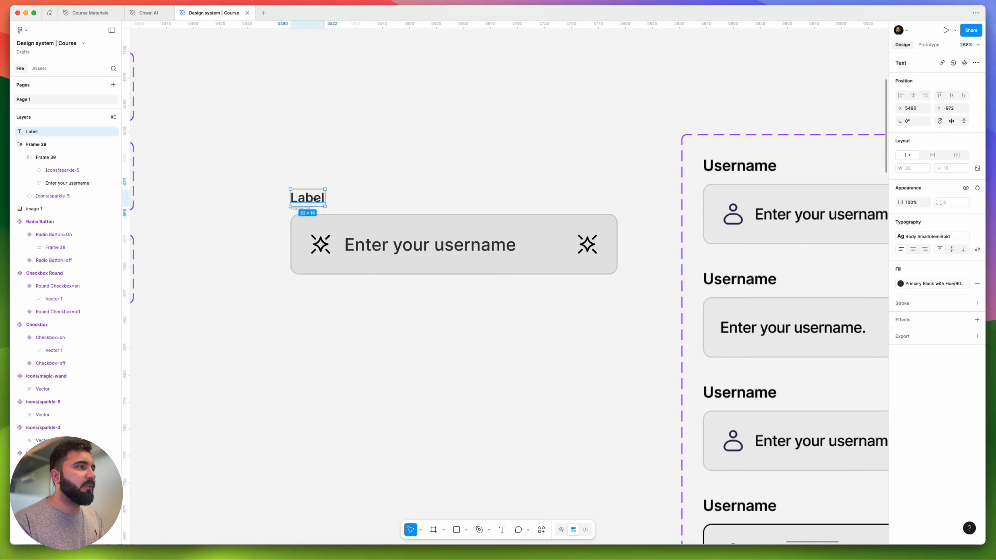
drag(319, 199, 318, 290)
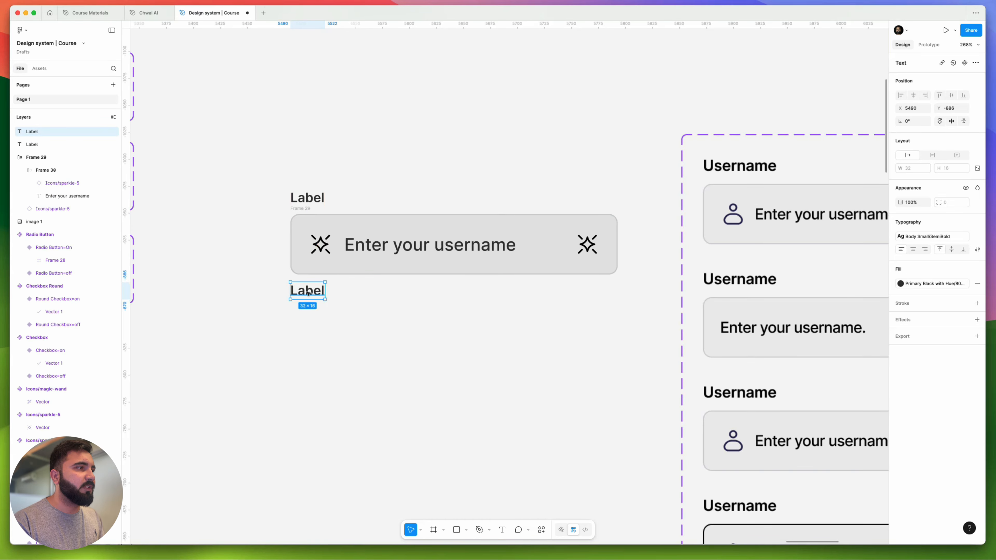
Apply the Body Small/Regular text style to the "Label" copy below the input frame.
scroll(308, 292, down, 1)
click(933, 236)
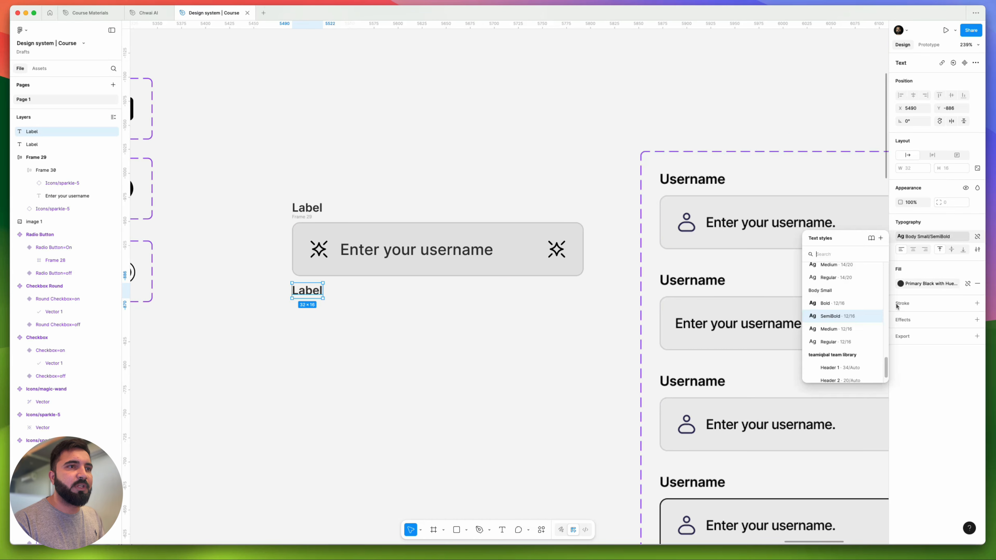
click(845, 342)
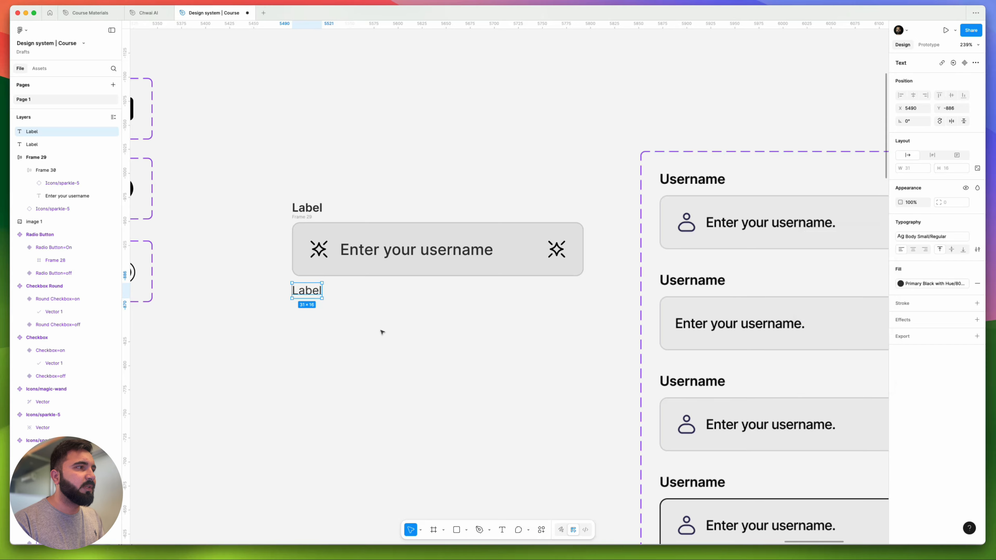
Change the wording of the text below the input frame to "Info text".
scroll(315, 316, down, 6)
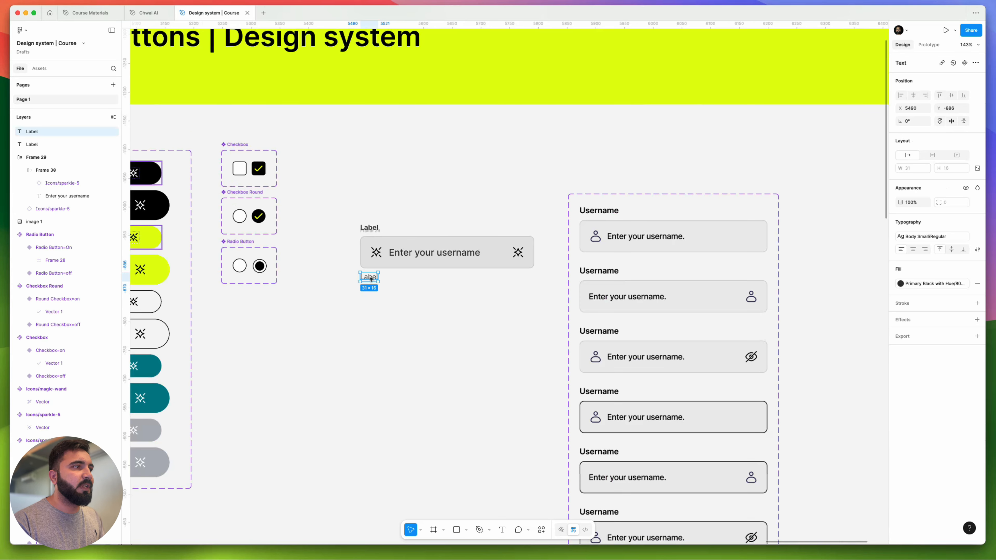
double_click(371, 279)
text(Info)
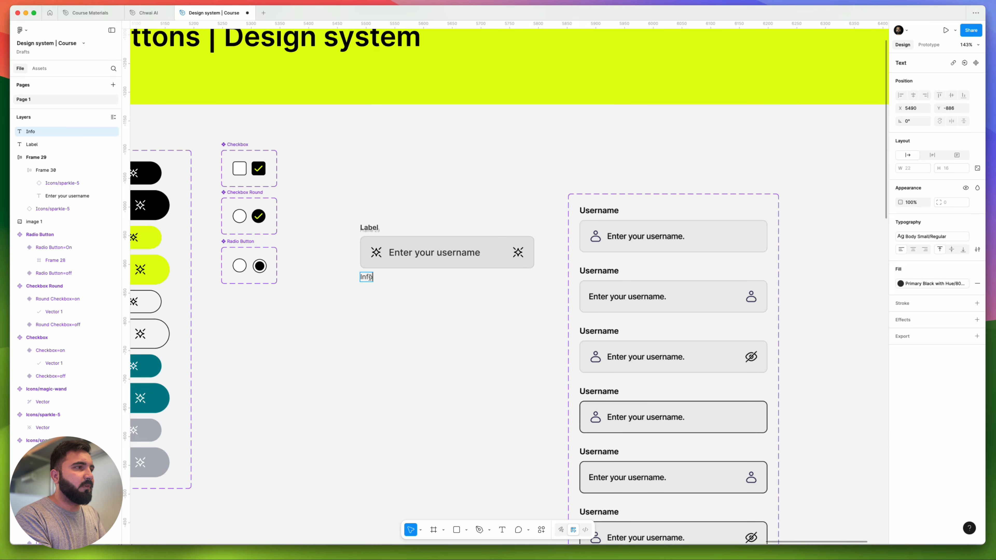
text( text)
key(Escape)
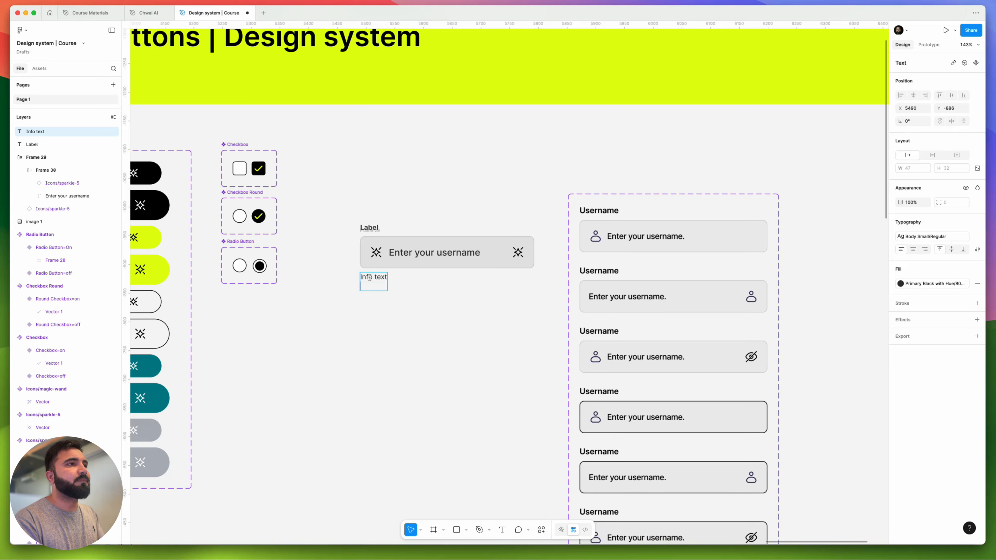
Remove the empty second line from the "Info text" layer.
scroll(334, 285, right, 2)
scroll(282, 253, up, 8)
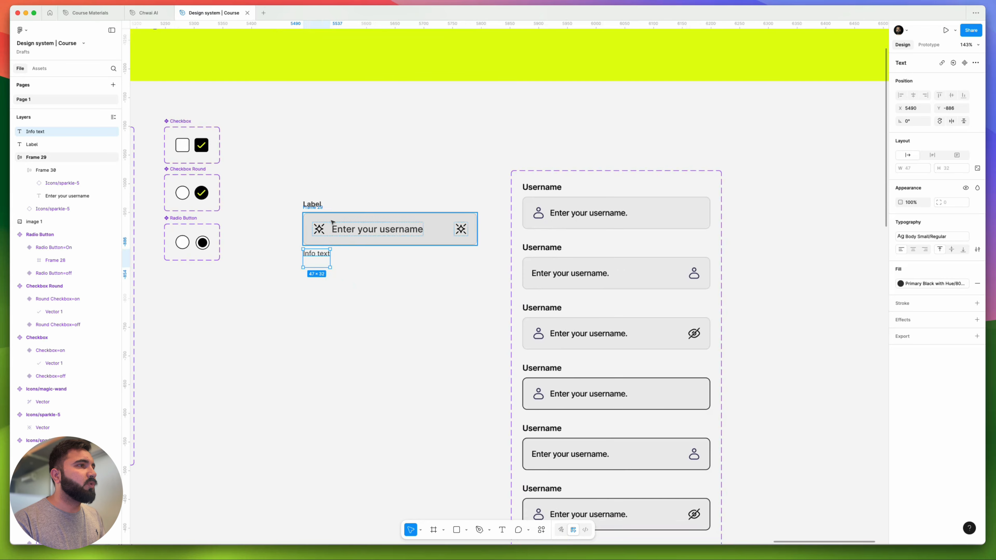
double_click(315, 297)
click(300, 306)
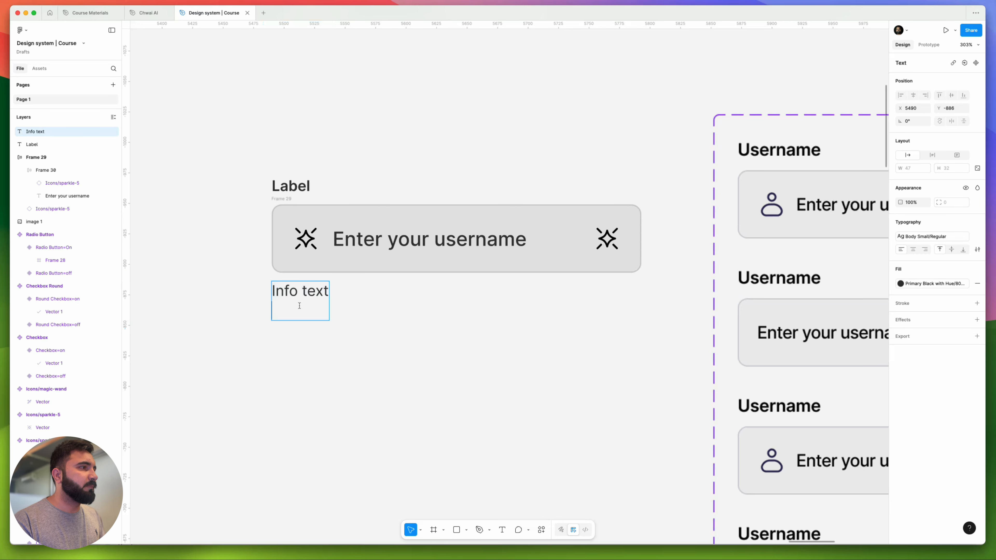
key(BackSpace)
key(Escape)
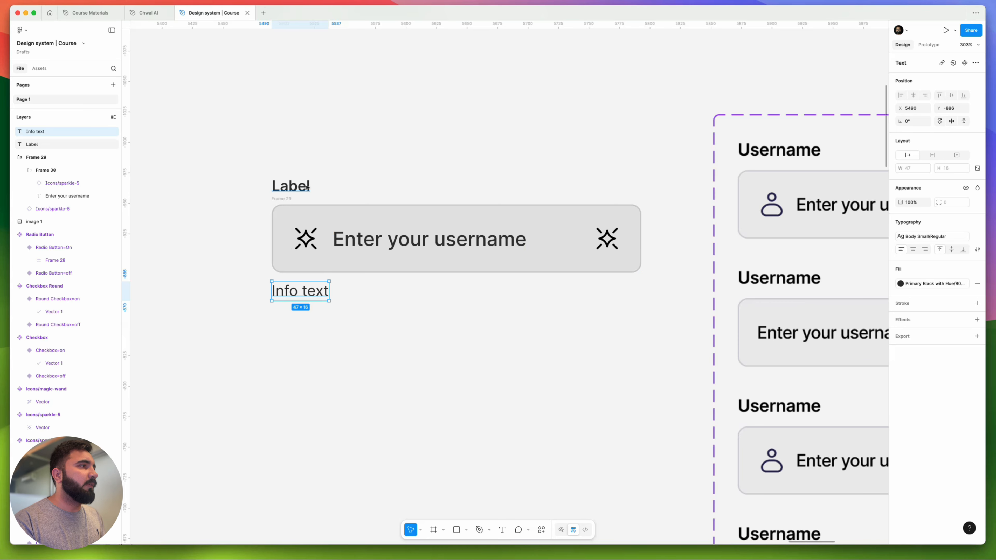
Wrap the "Label" text and the input frame together in a vertical auto layout frame.
click(298, 186)
shift+click(298, 236)
shift+click(295, 212)
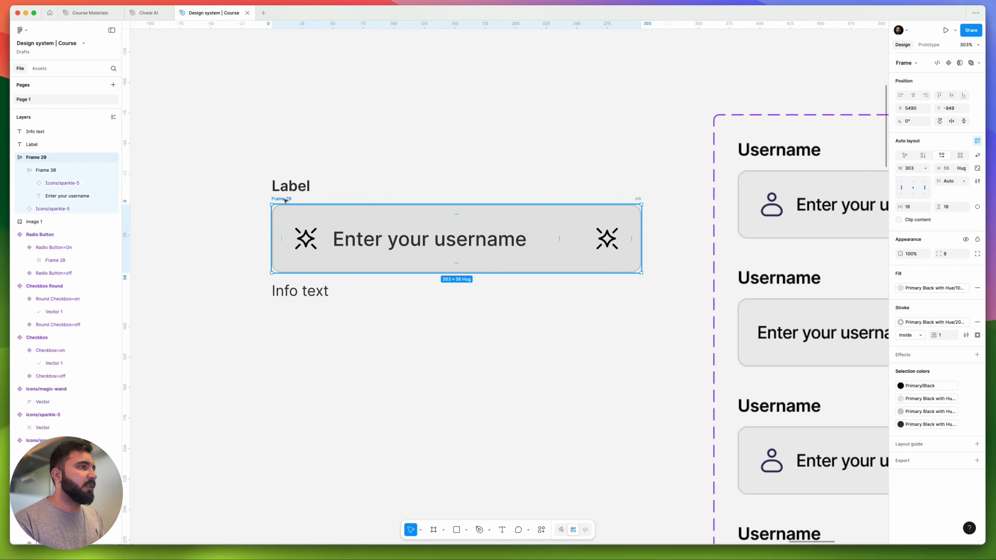
key(shift+a)
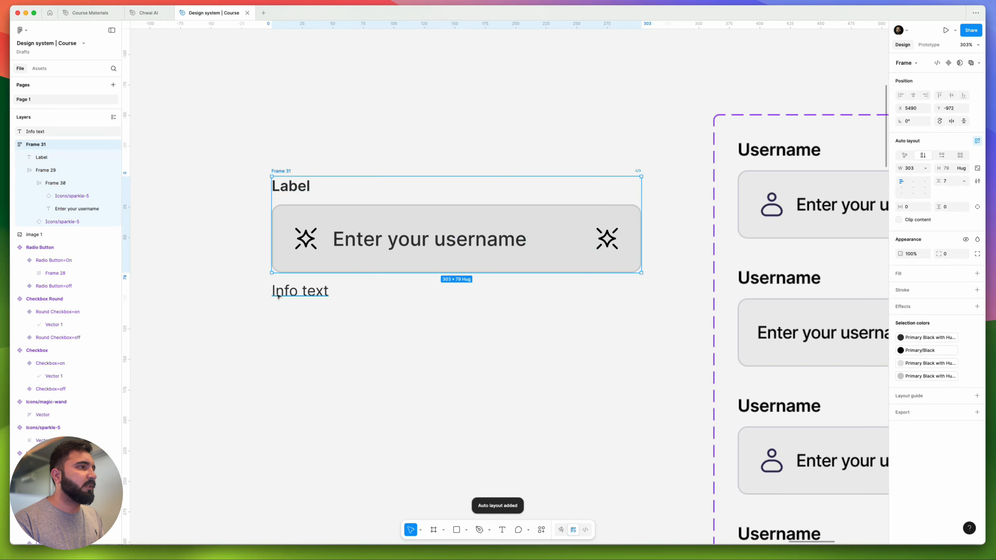
Combine the labelled input frame and "Info text" in one vertical auto layout frame and make it a component.
shift+click(300, 290)
key(shift+a)
click(365, 361)
click(283, 170)
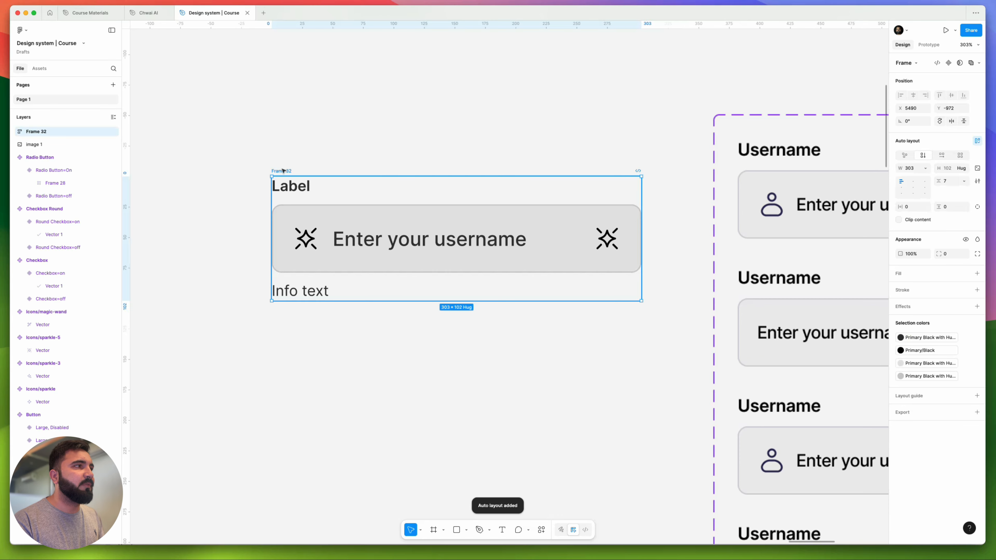
click(948, 62)
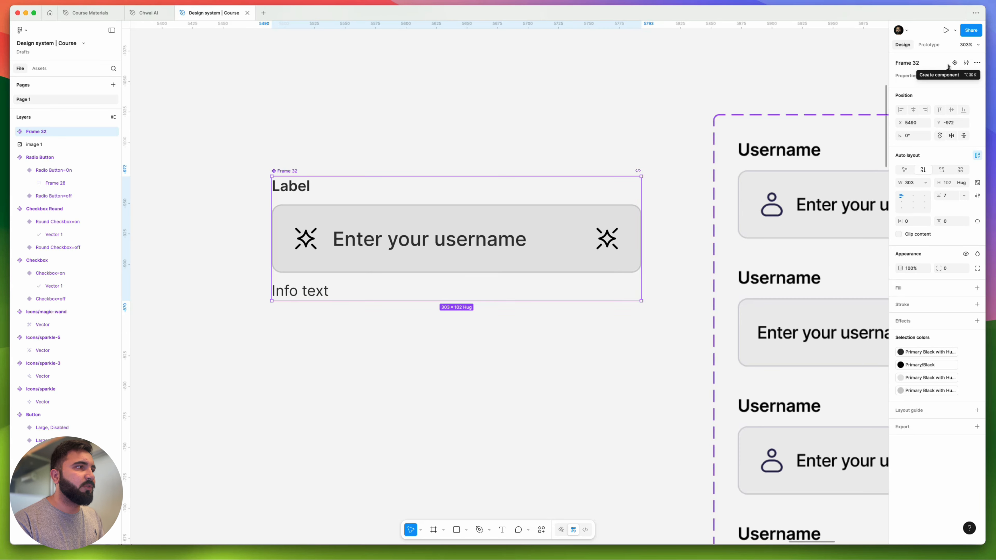
Rename the new component as "Input Field".
double_click(287, 170)
text(Input)
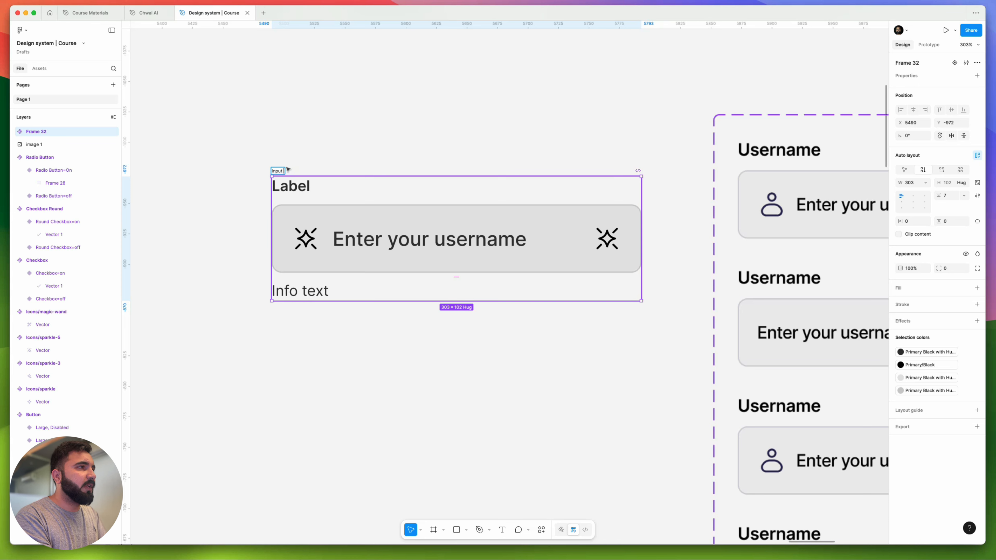
text( Fiel)
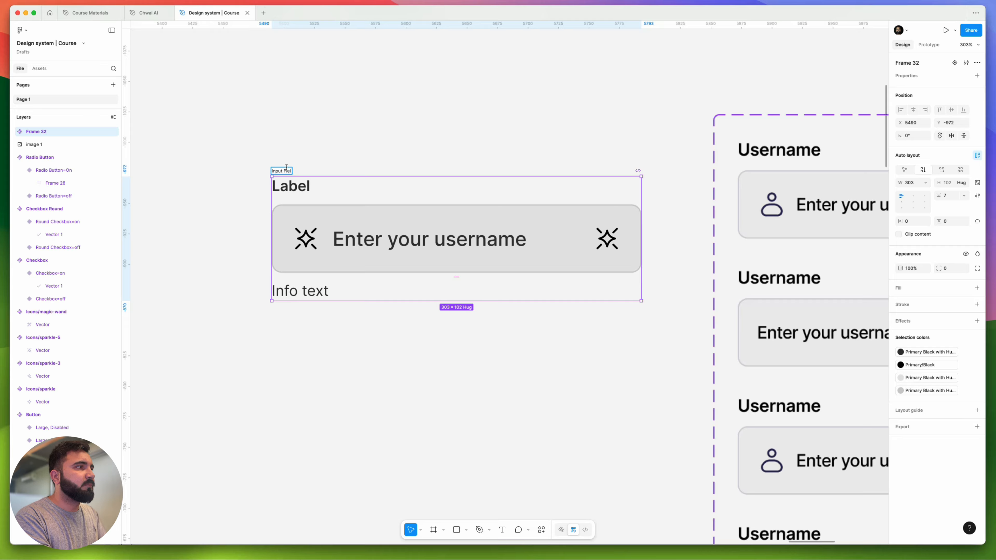
text(d)
key(Return)
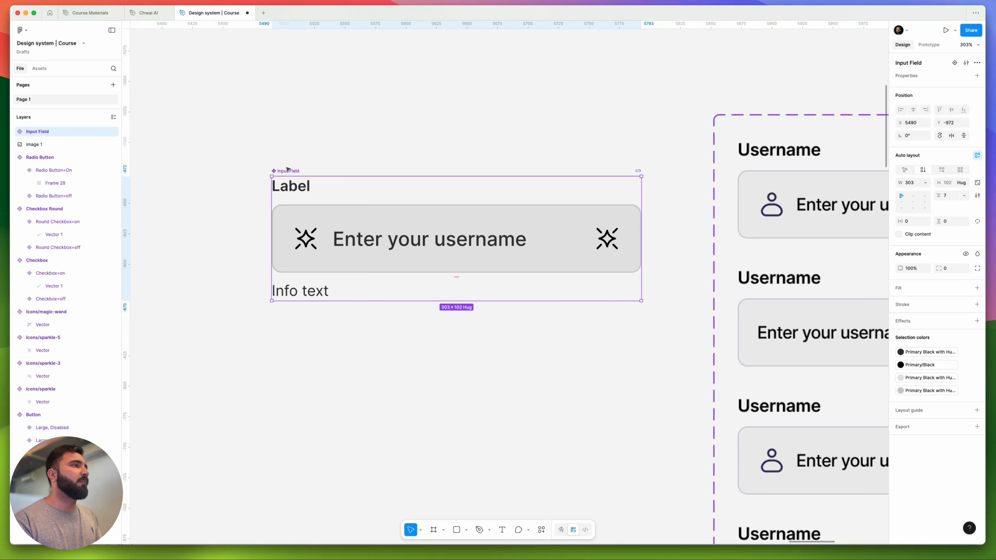
click(313, 135)
scroll(509, 176, down, 5)
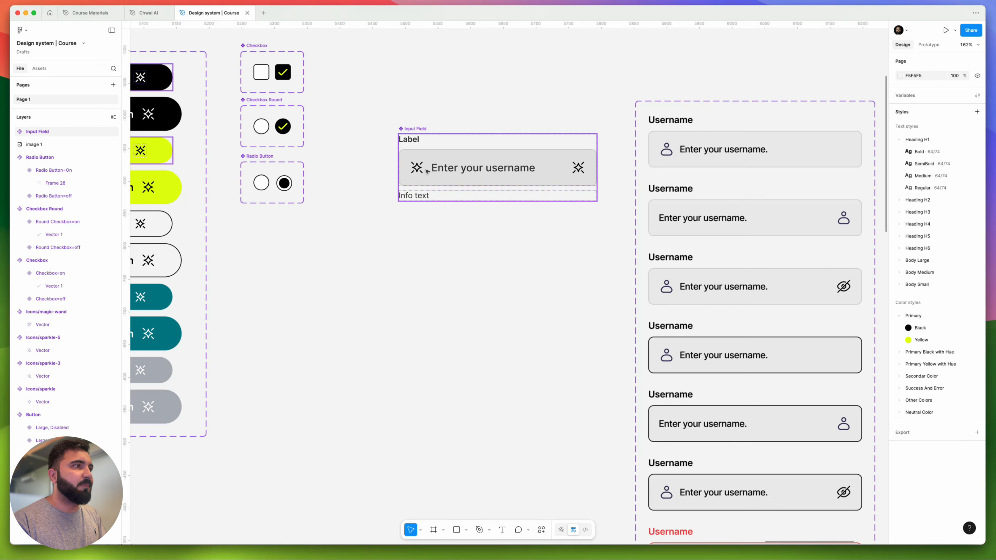
Create a boolean visibility property named "Label", set to True, for the component's "Label" text.
click(424, 133)
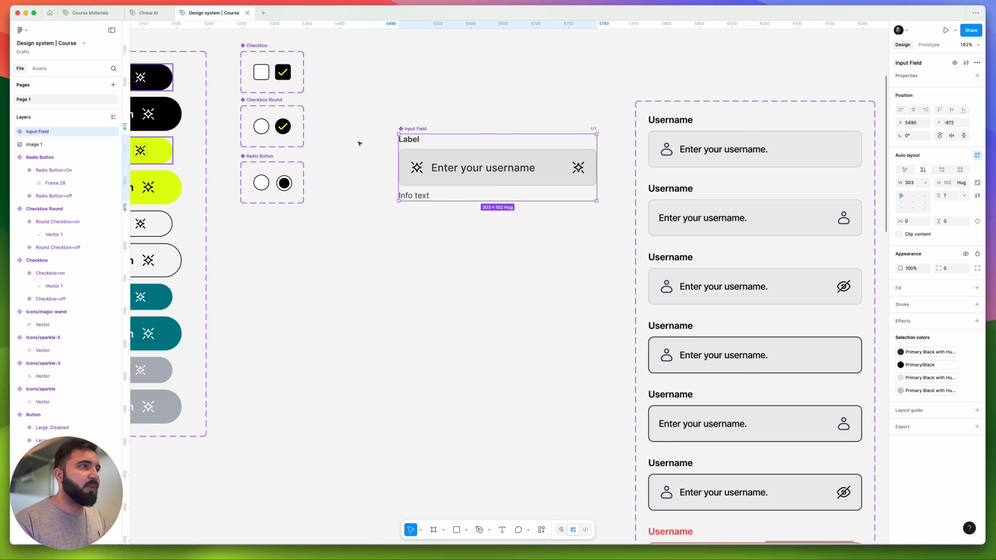
scroll(425, 144, up, 5)
super+click(404, 140)
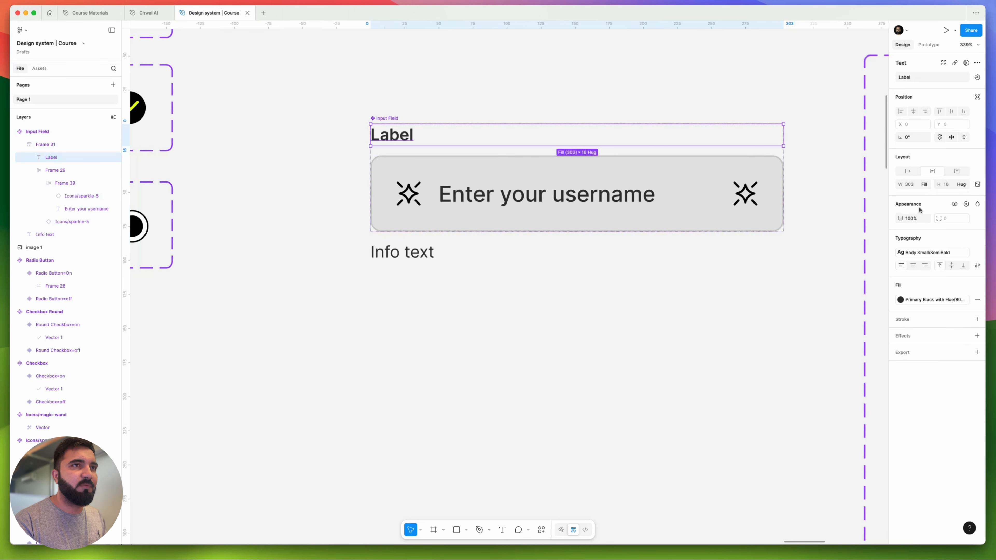
click(966, 205)
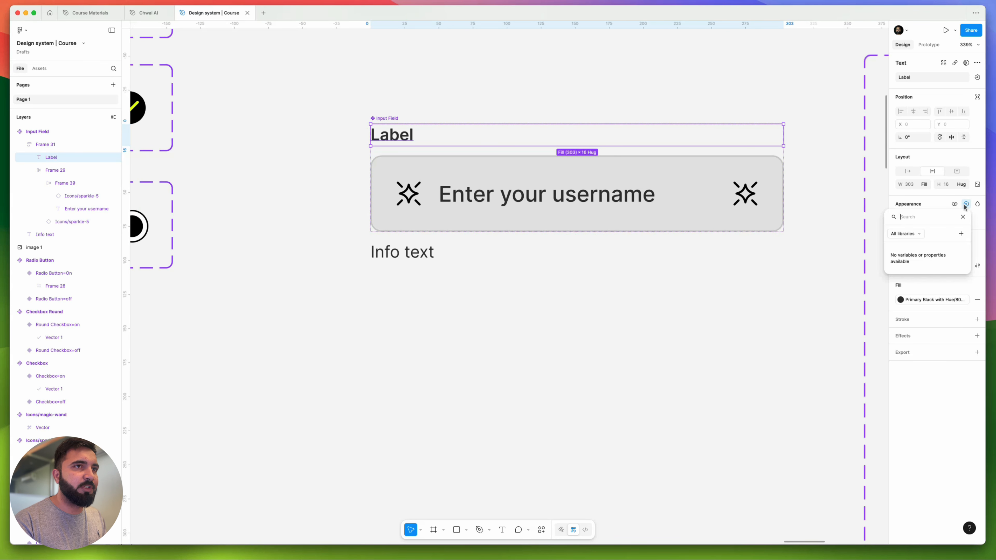
click(960, 234)
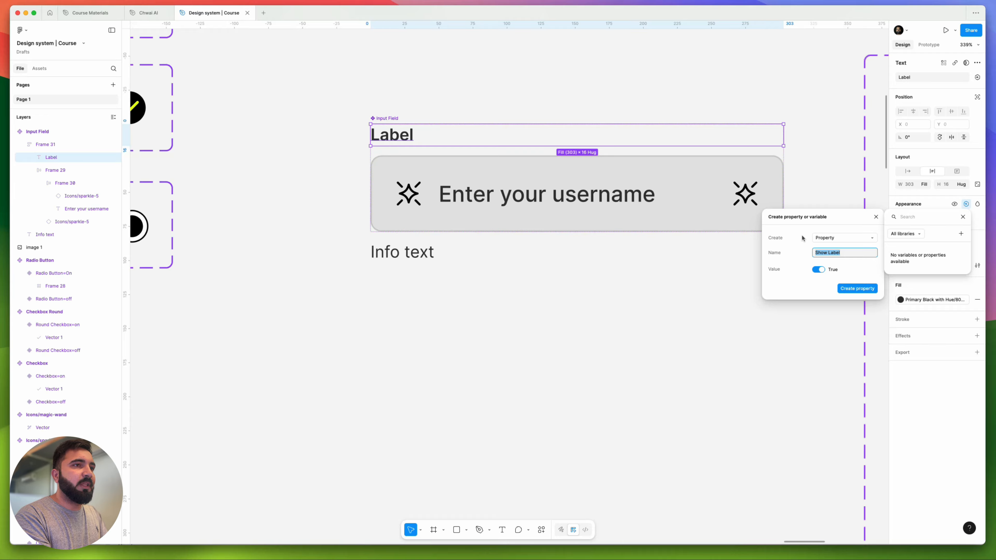
text(Label)
key(Return)
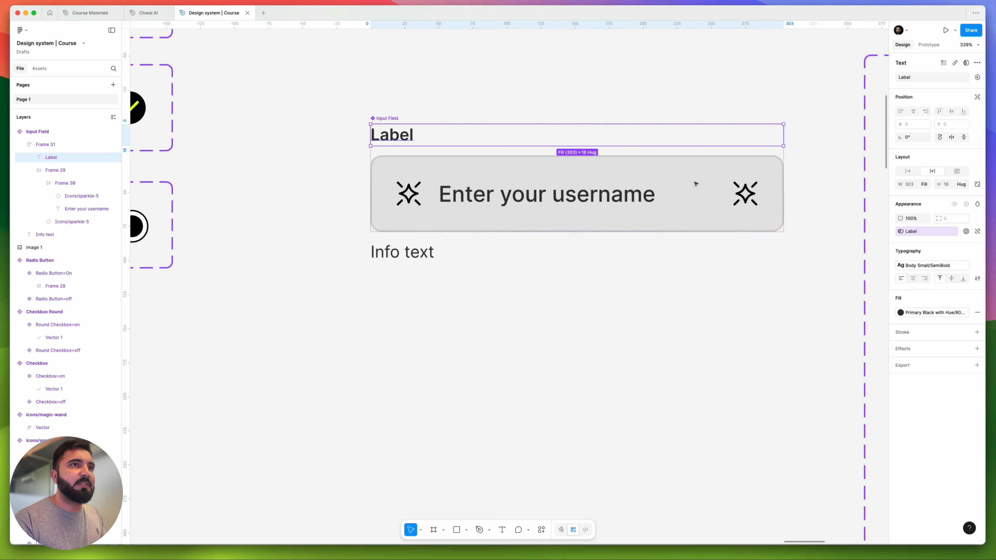
click(977, 77)
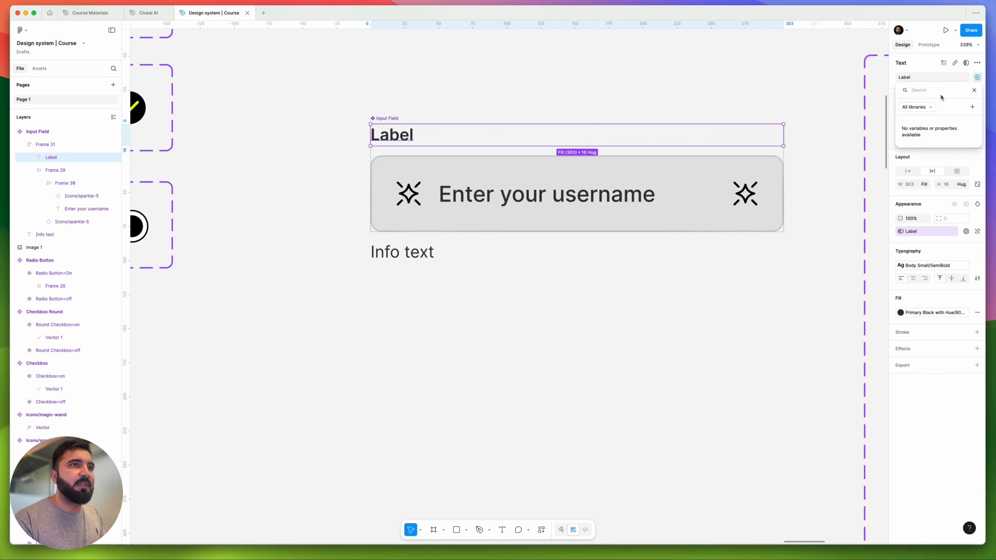
click(972, 106)
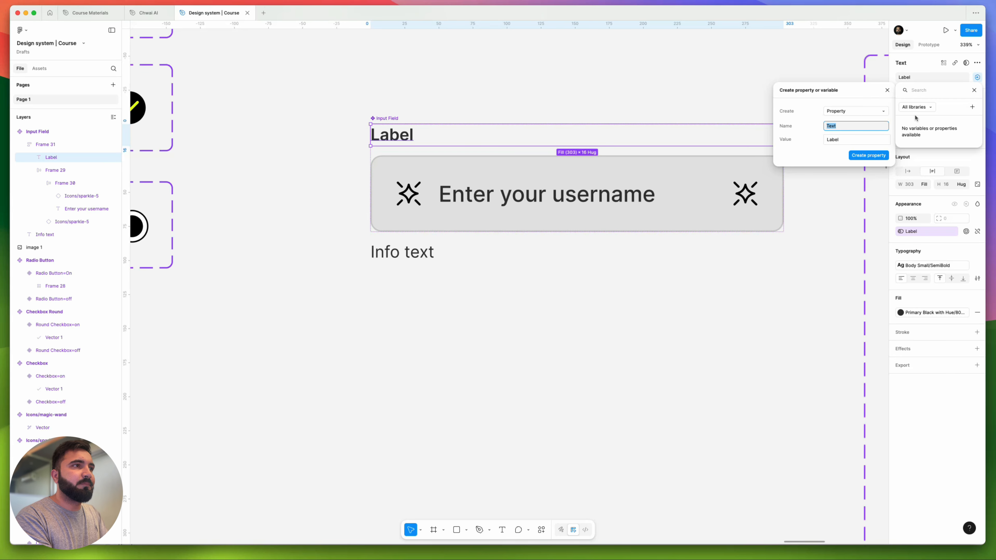
click(557, 208)
Create a text property named "Place holder text" for the "Enter your username" text inside the input frame.
super+click(556, 201)
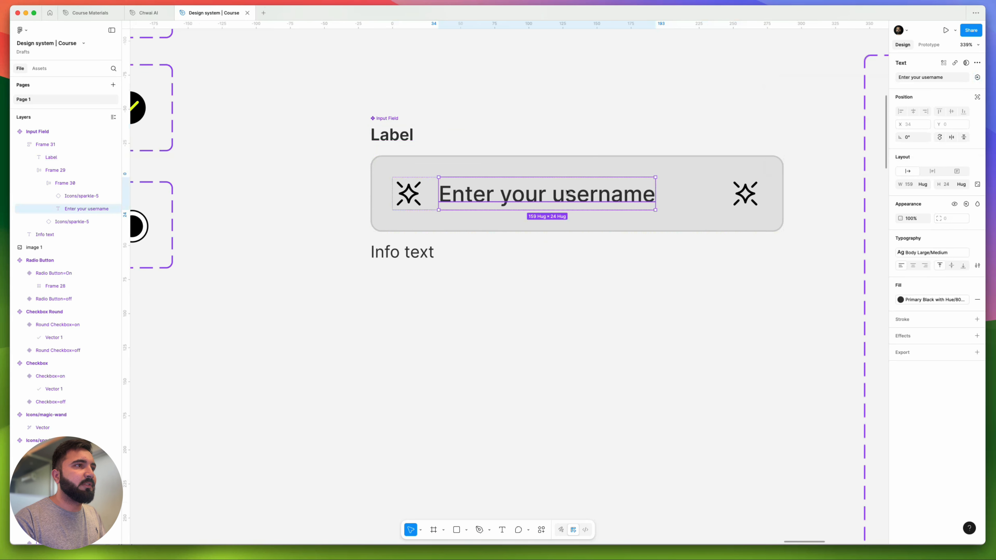
click(977, 78)
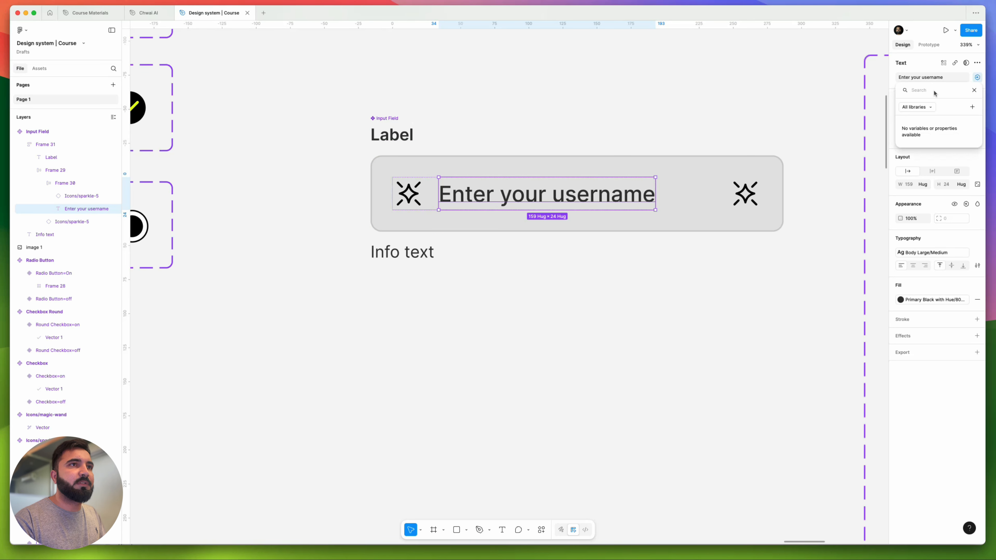
click(973, 107)
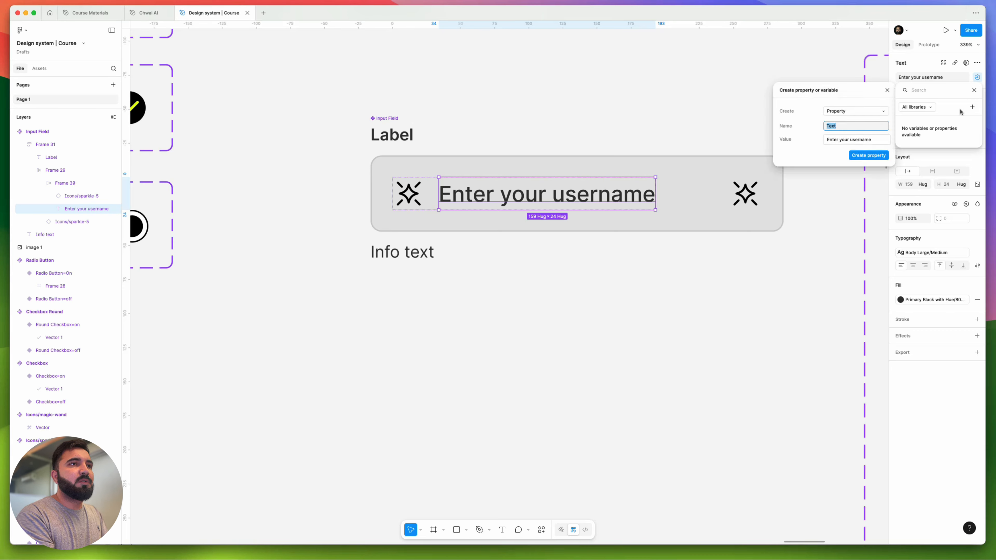
text(Plac)
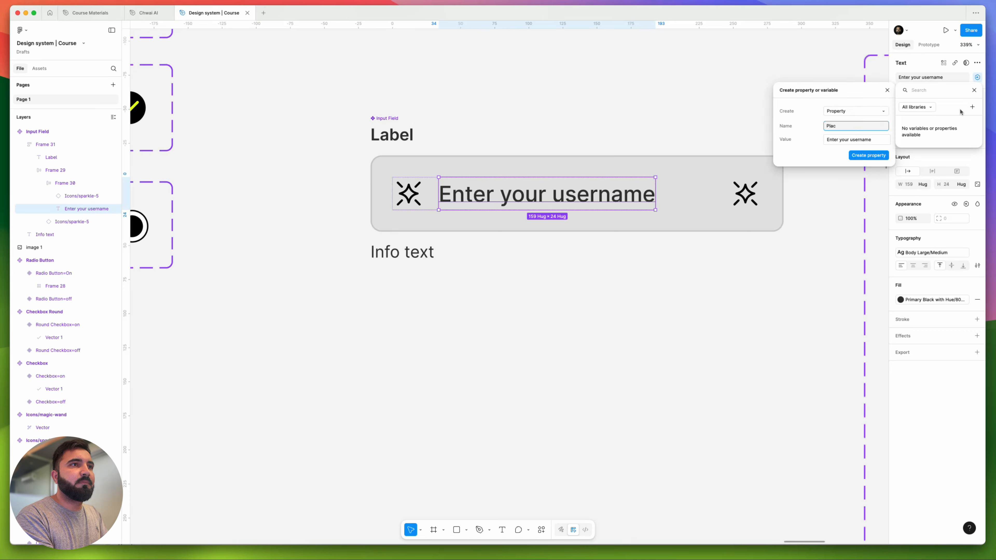
text(e holder text)
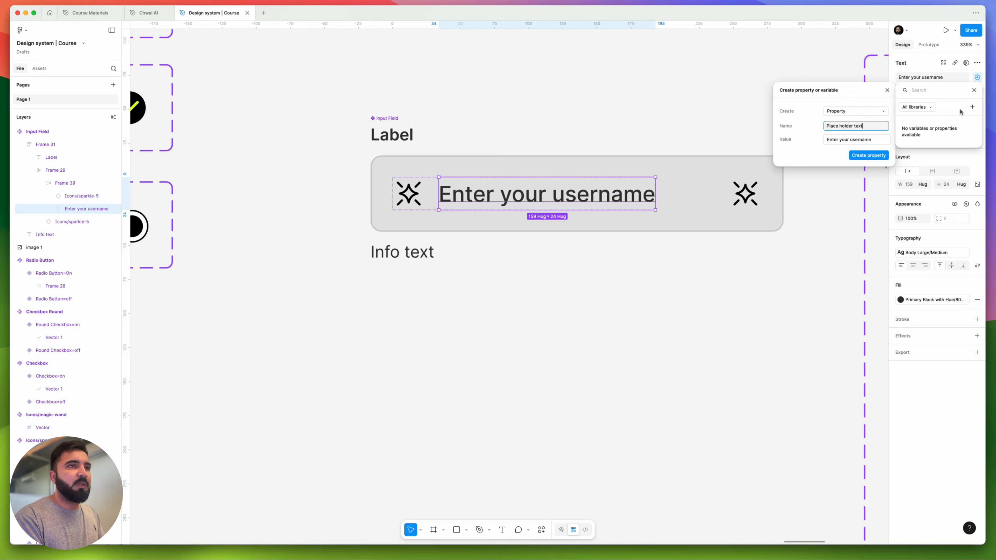
key(Return)
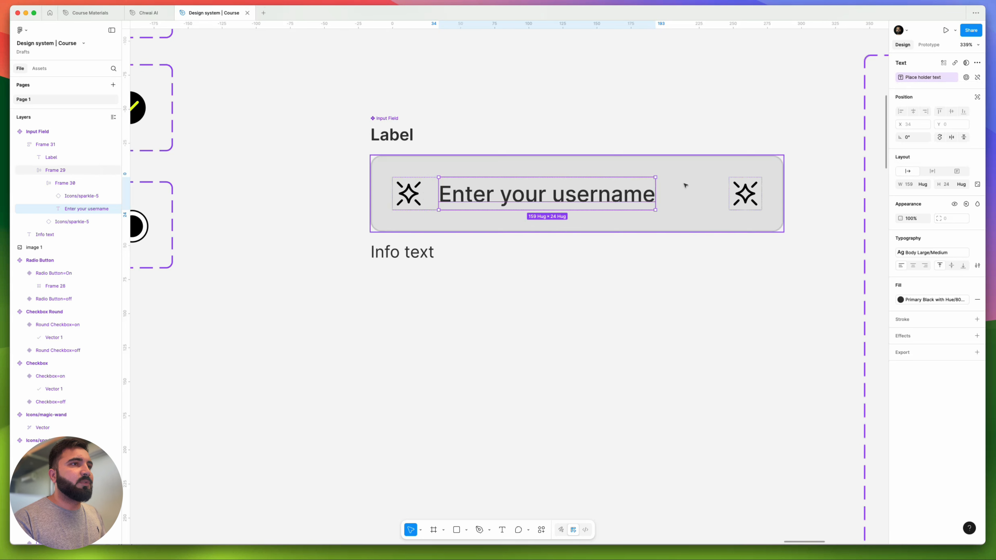
Create a boolean visibility property named "Left Icon", set to True, on the "Enter your username" text.
click(966, 203)
click(961, 234)
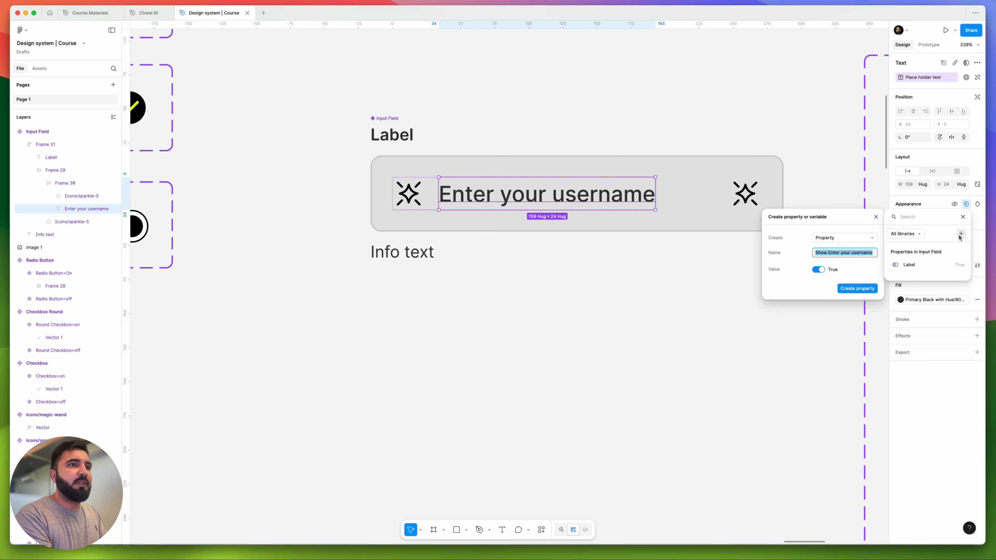
text(Left Icon)
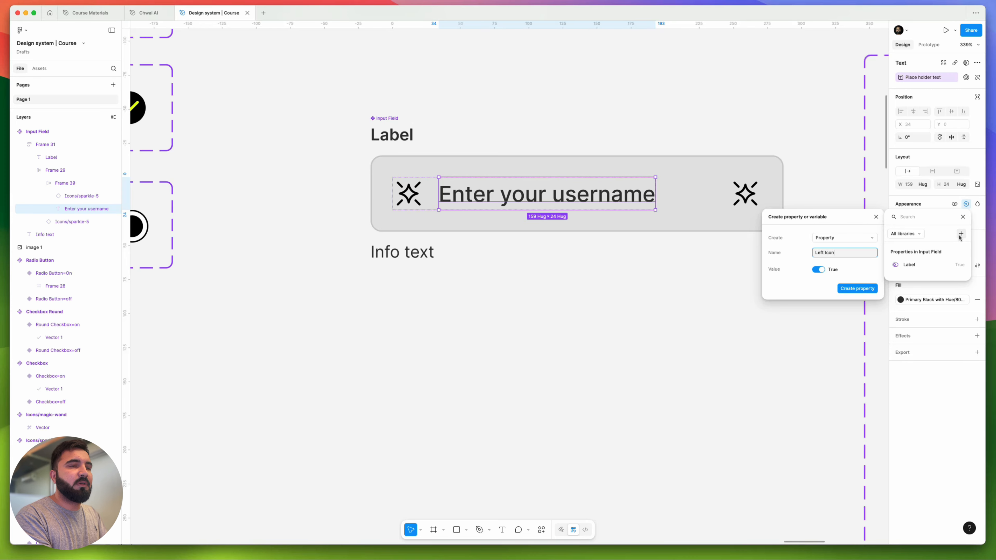
key(Return)
Create a boolean visibility property named "Right Icon", set to True, for the trailing sparkle icon.
click(752, 202)
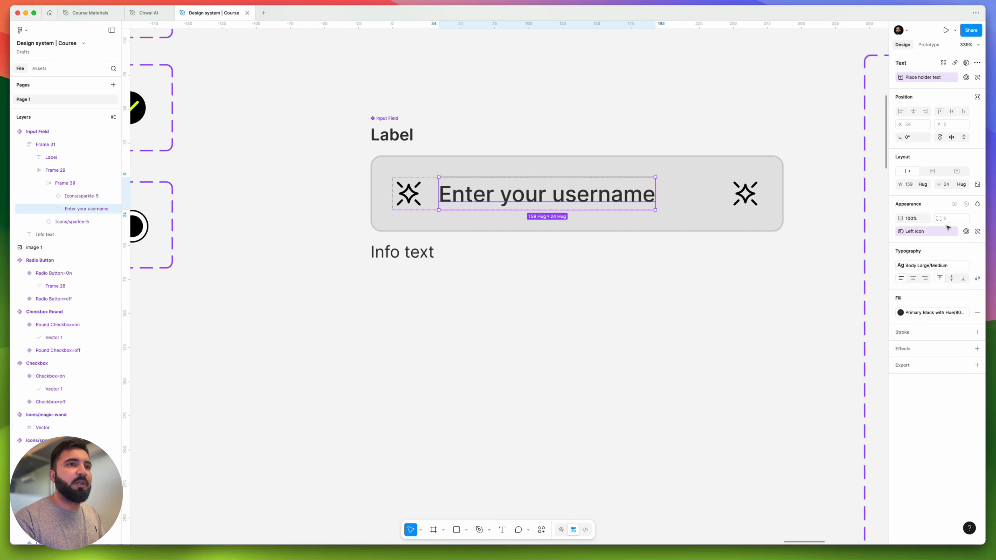
click(758, 195)
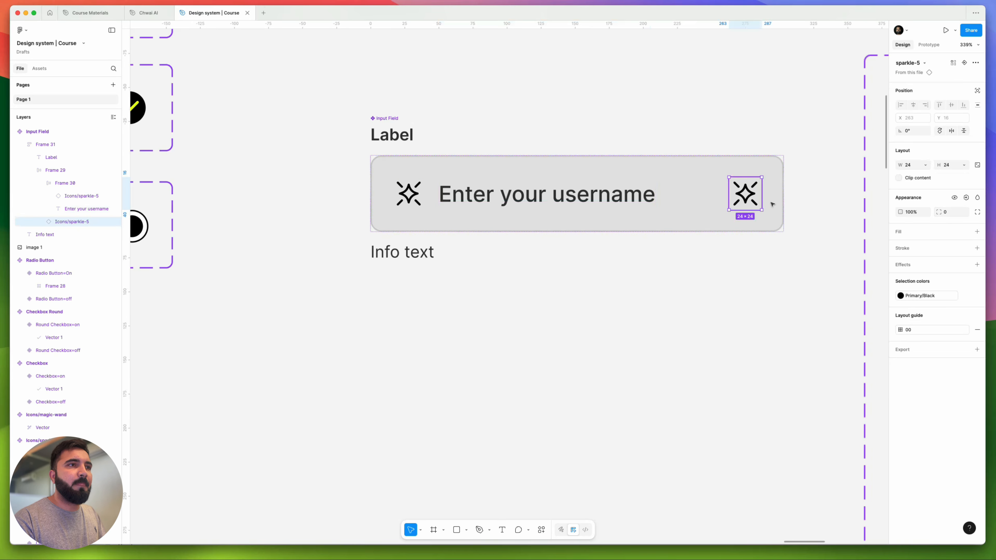
click(966, 197)
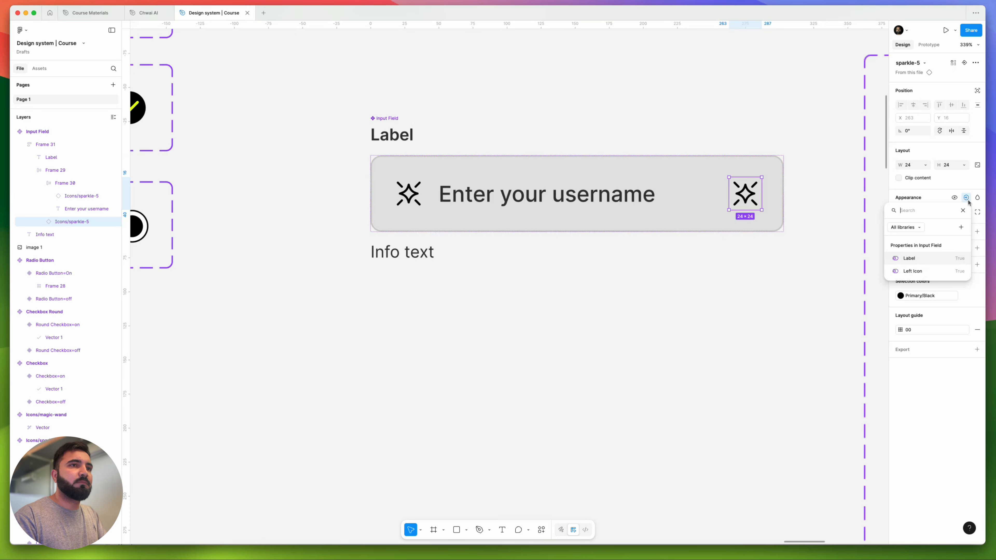
click(961, 228)
text(Right Icon)
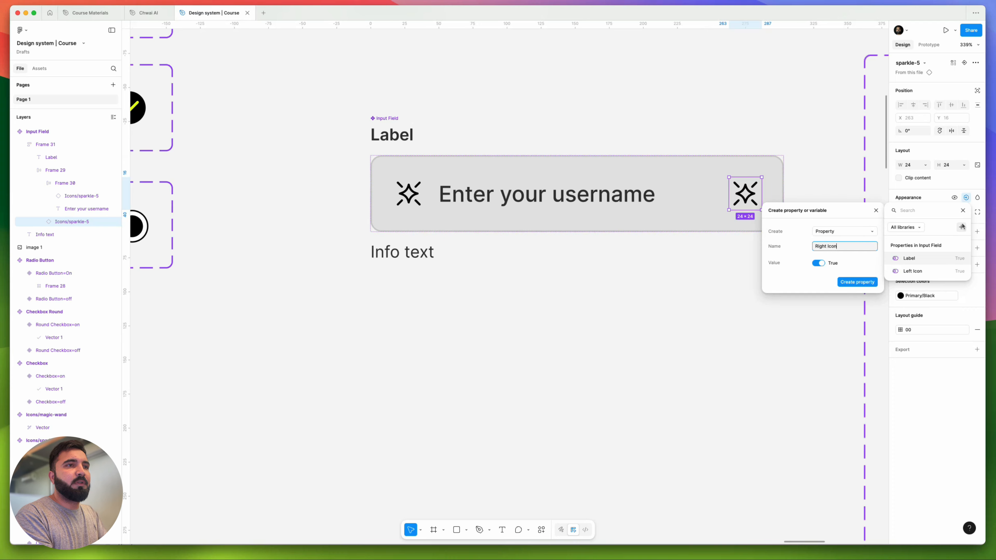
key(Return)
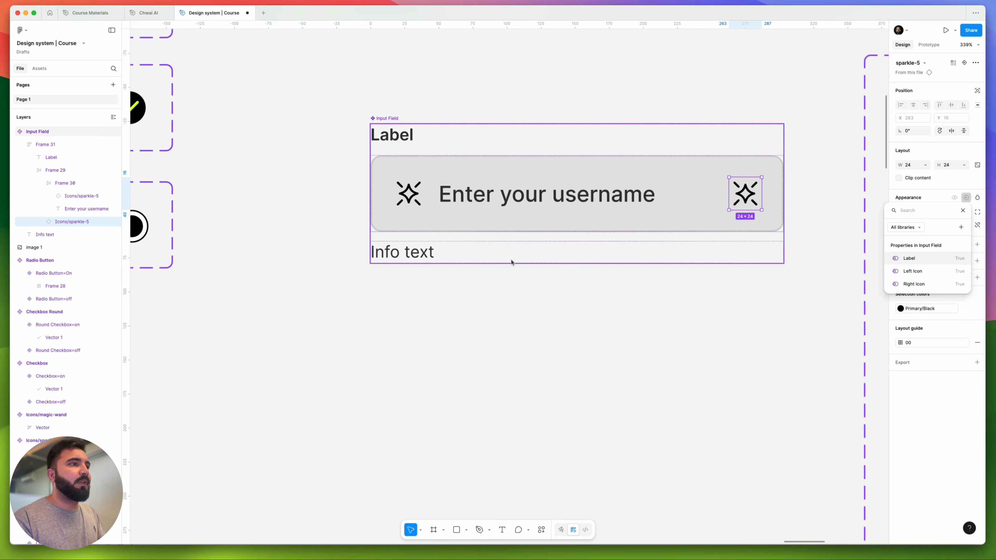
click(851, 280)
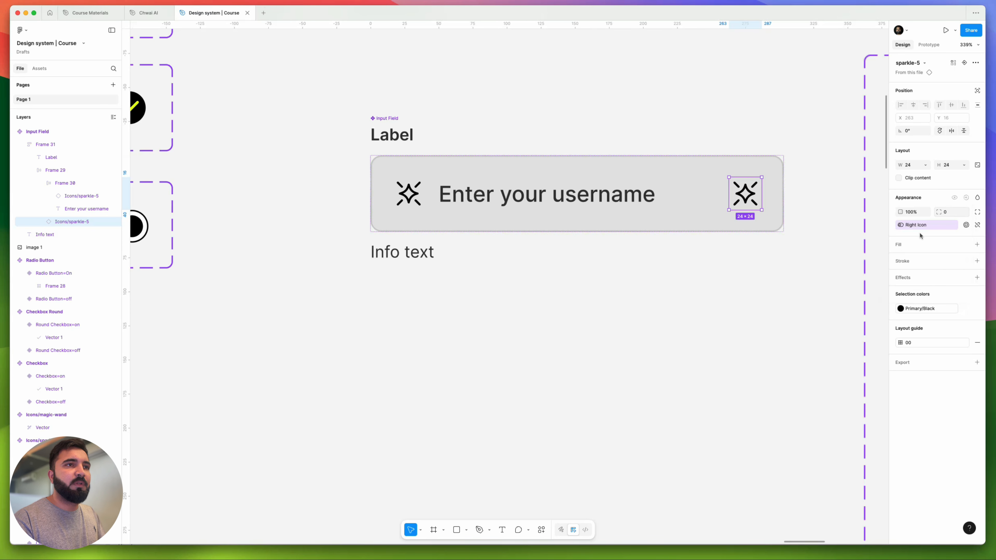
click(933, 310)
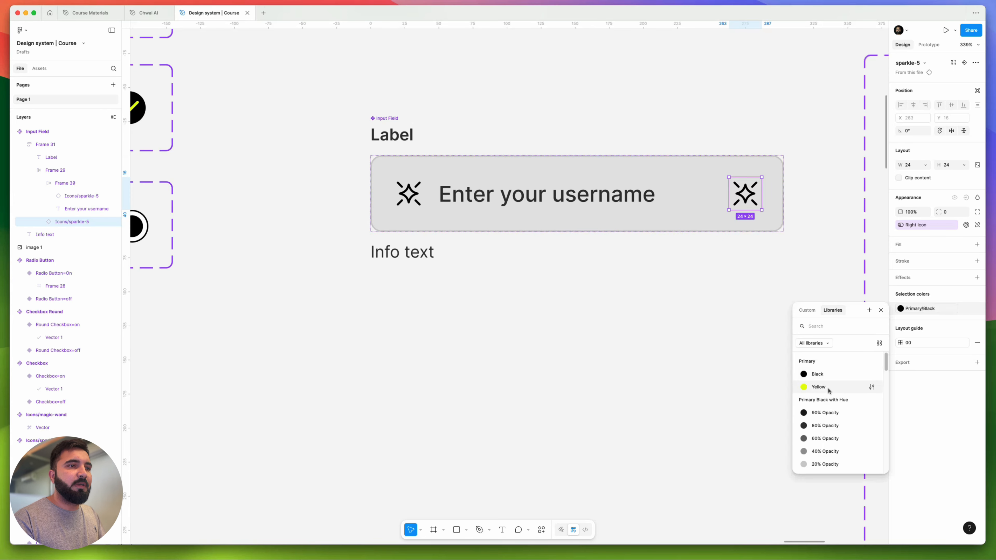
scroll(827, 389, down, 3)
scroll(829, 390, down, 1)
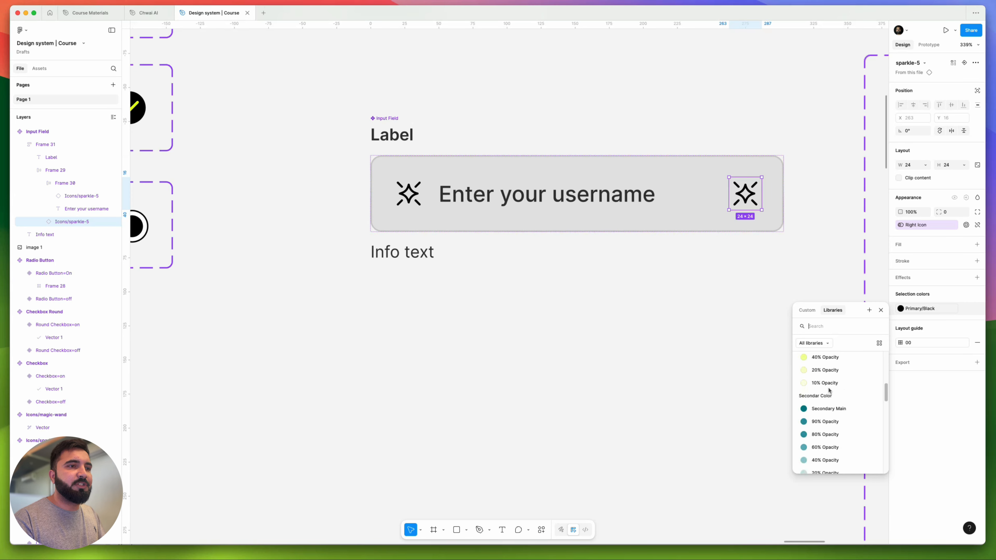
click(828, 409)
Open the library colour styles for the fill of the "Info text" layer.
click(412, 252)
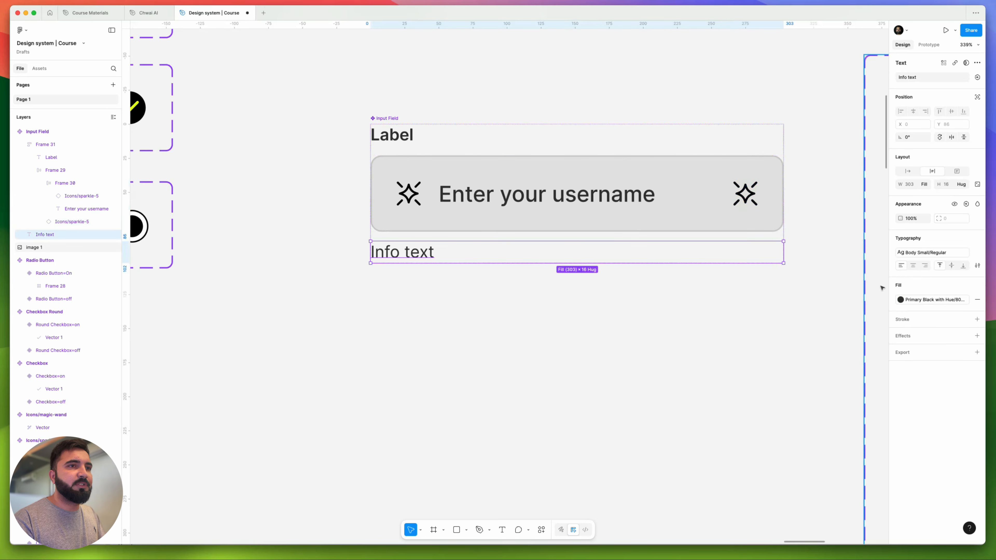
click(933, 300)
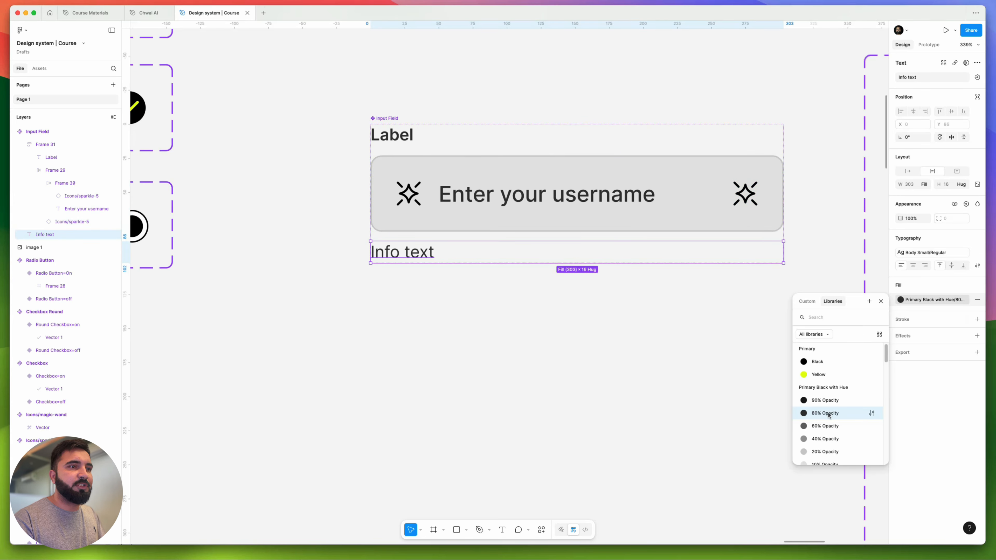